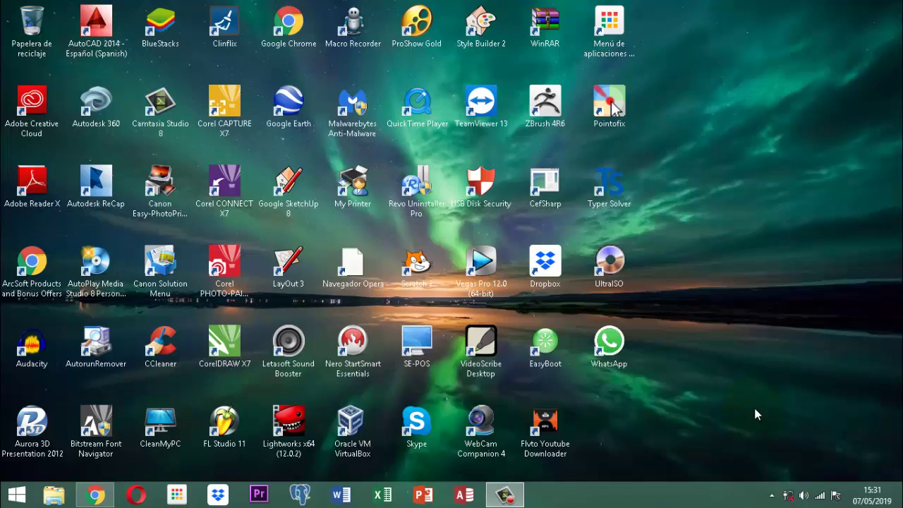
Step: In File Explorer, browse DATA (D:) > documentos 2019 > vet project II
click(755, 414)
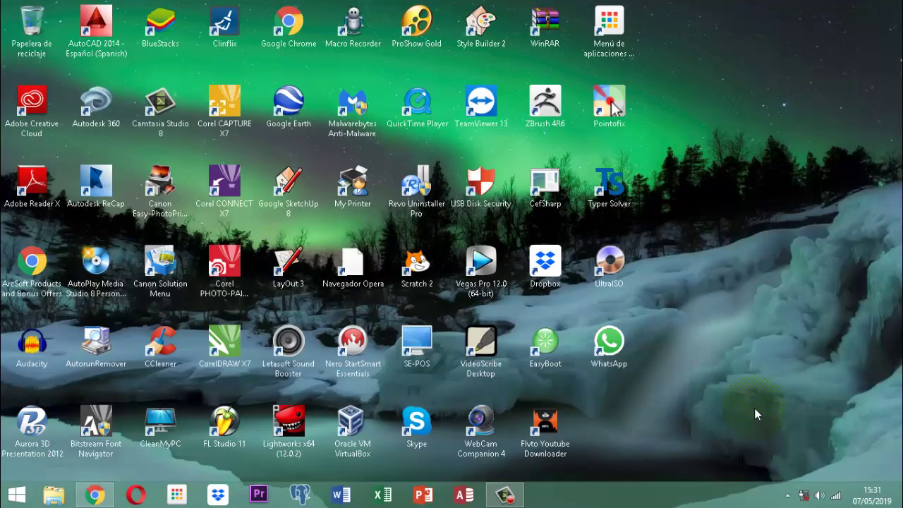
click(53, 496)
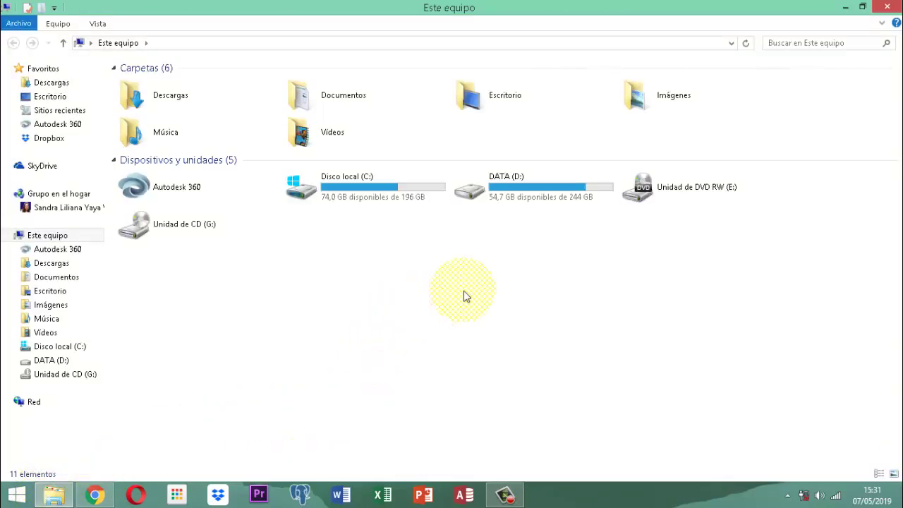
double_click(515, 191)
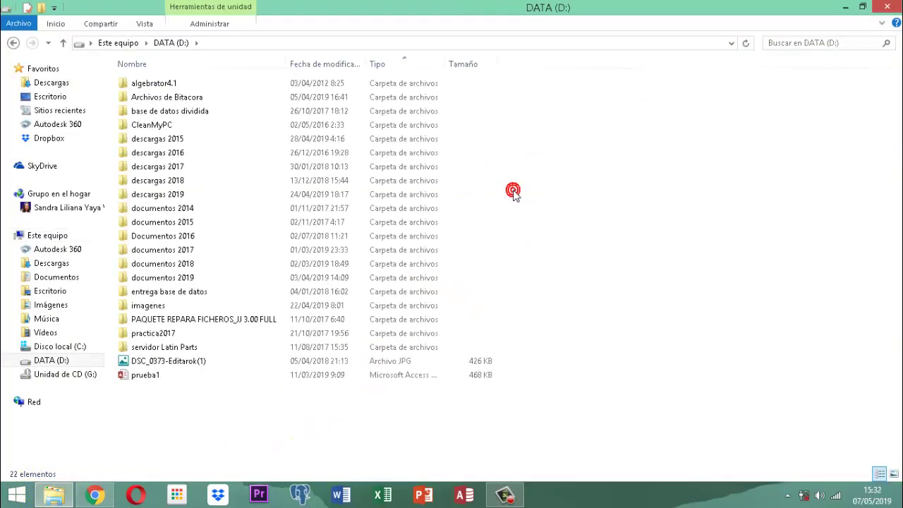
click(182, 281)
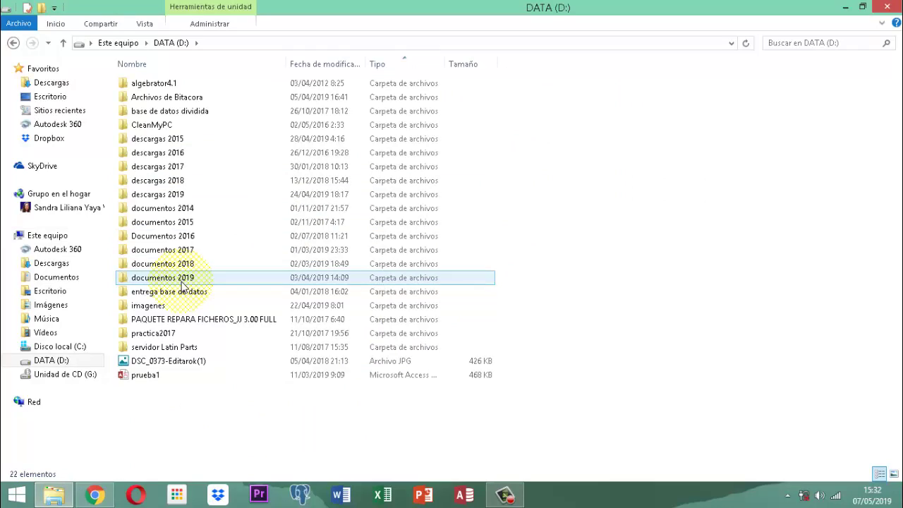
double_click(182, 282)
click(149, 168)
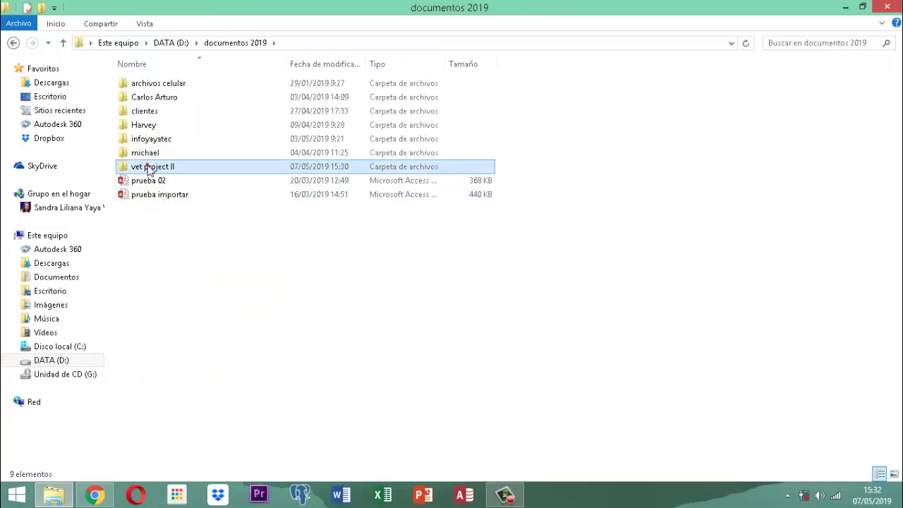
double_click(149, 168)
click(147, 168)
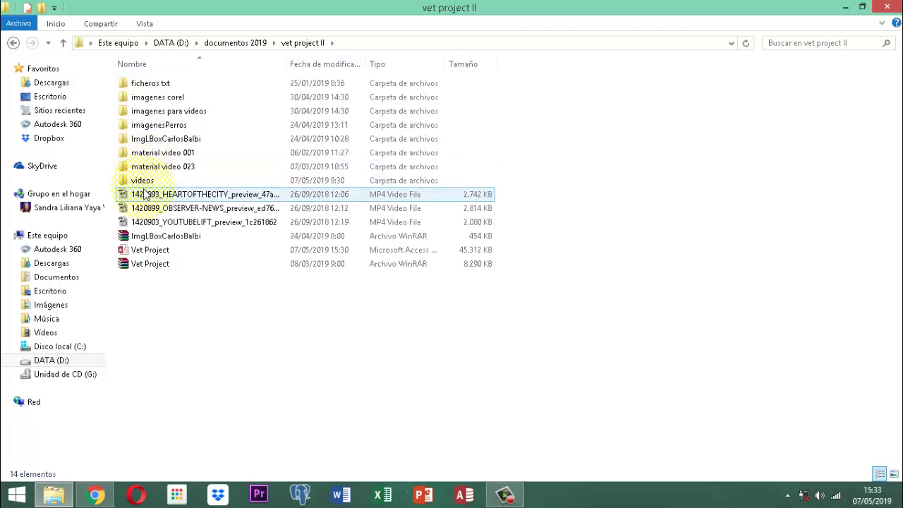
Step: Open the Vet Project database, choose 'Quiero realizar una labor', and log in as a user from Lista Usuarios
double_click(144, 252)
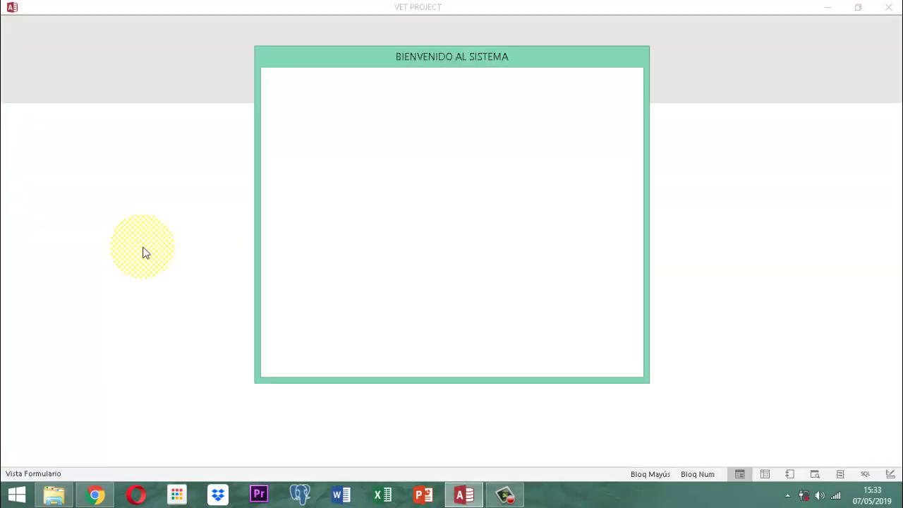
click(564, 80)
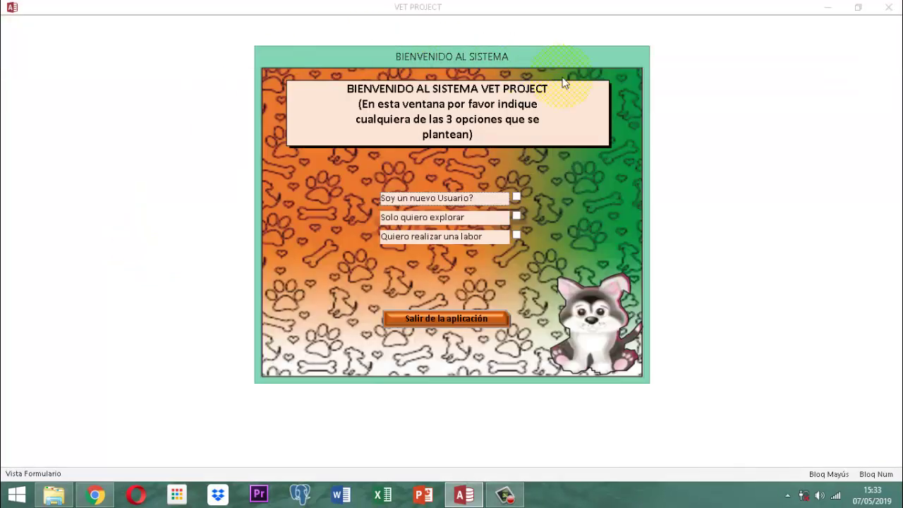
click(516, 238)
scroll(339, 215, down, 1)
scroll(339, 213, down, 1)
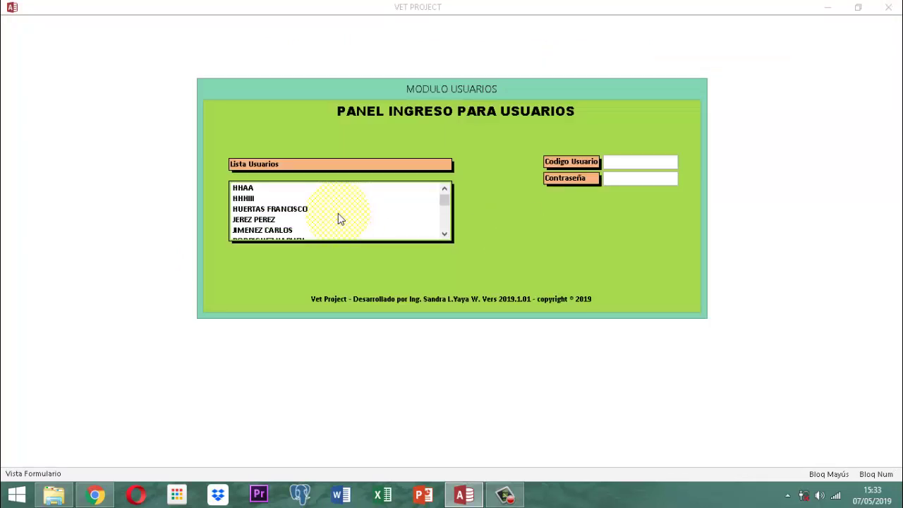
click(274, 230)
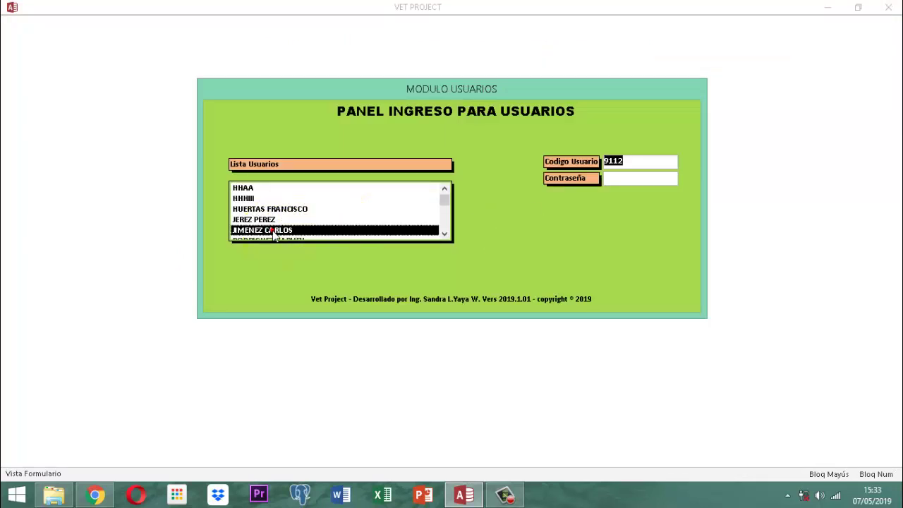
double_click(273, 231)
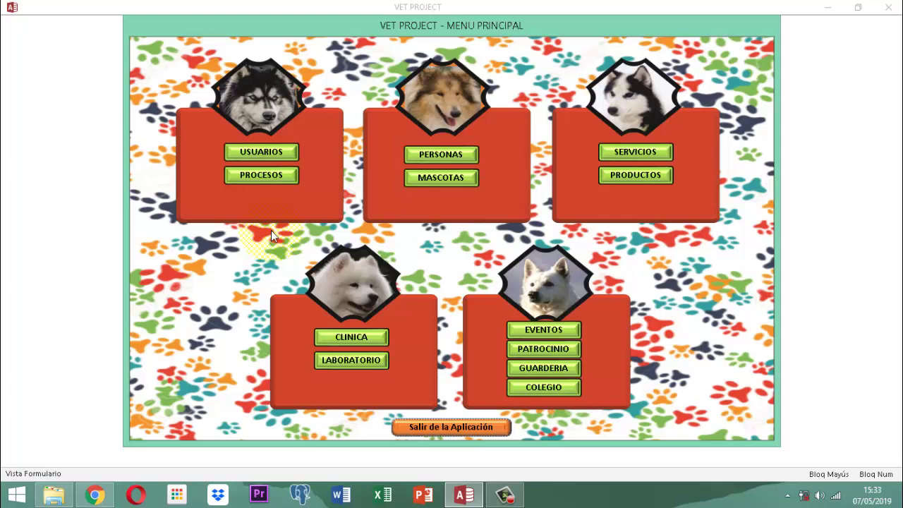
Step: Unlock the ribbon via PROCESOS > 'Activar botones Opción' using the processes password
click(272, 175)
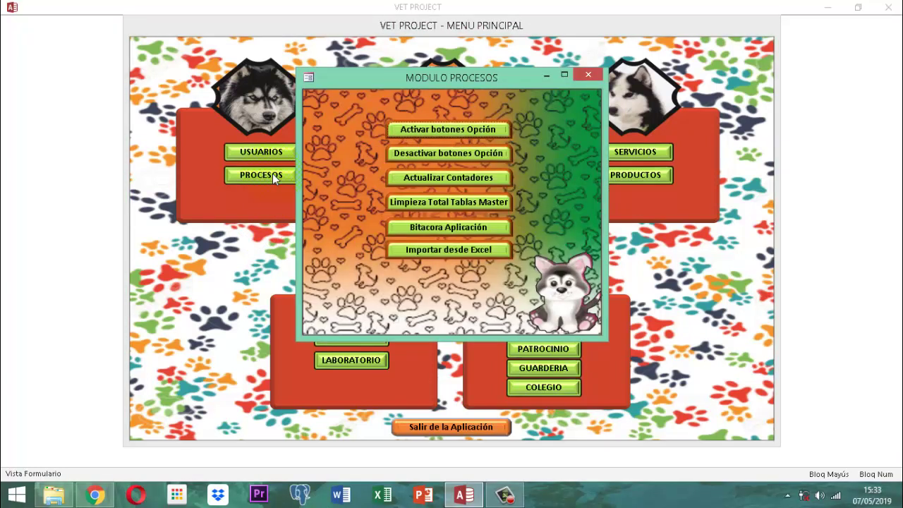
click(434, 129)
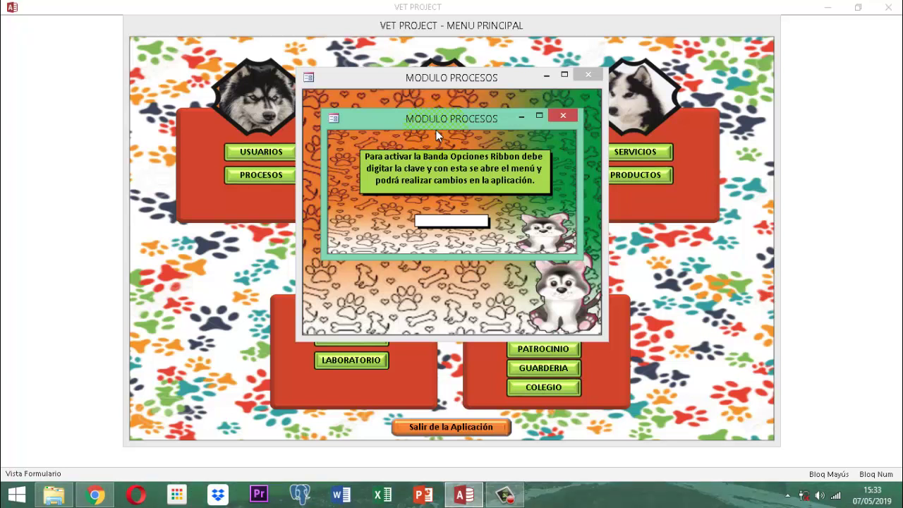
text(*******)
key(Return)
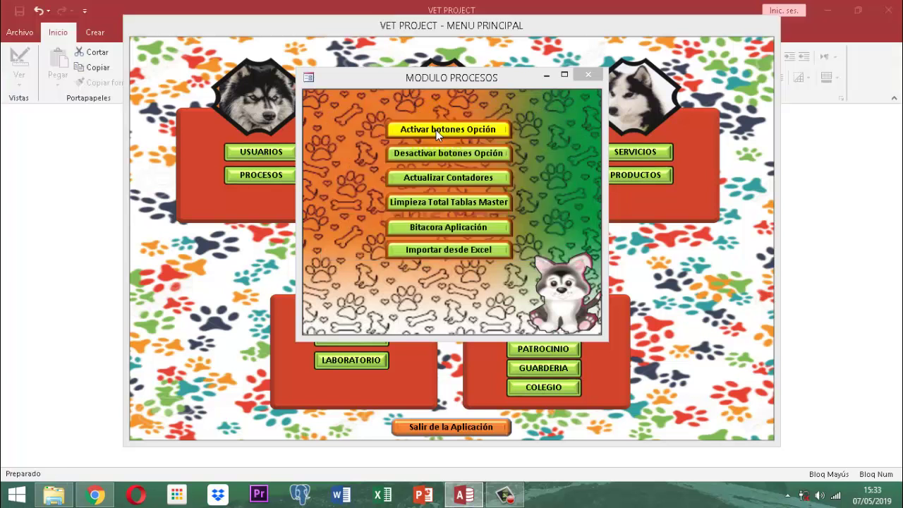
Step: Close the processes popup and the main menu form
click(588, 75)
right_click(587, 32)
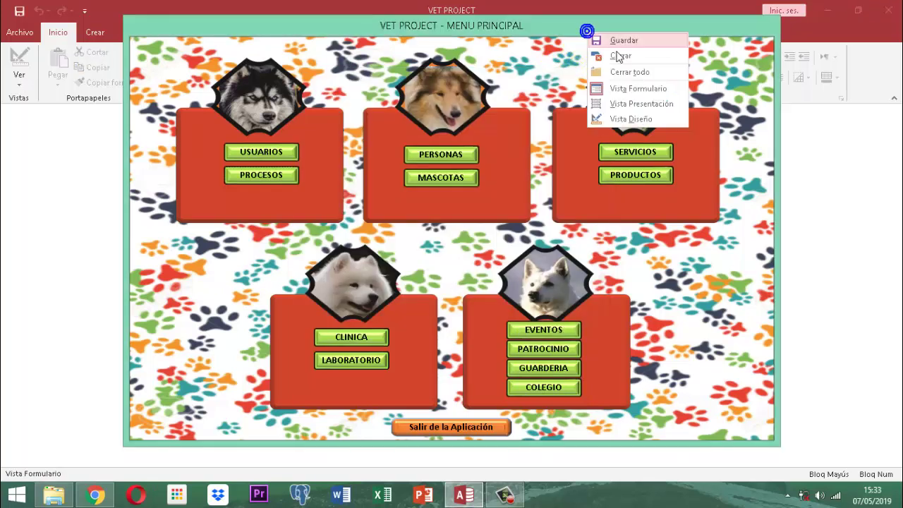
click(628, 56)
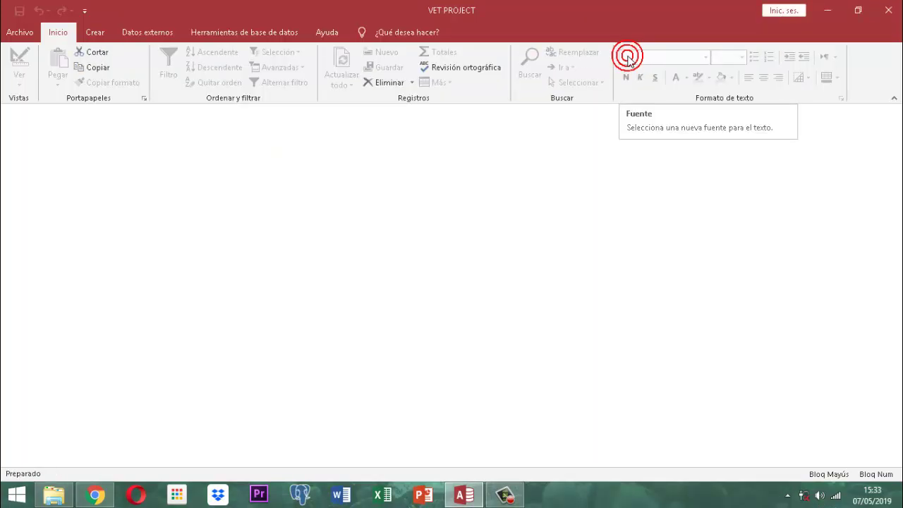
Step: Show the object navigation pane (F11) and search it for 'TSER' to list only TServiciosProductos
key(F11)
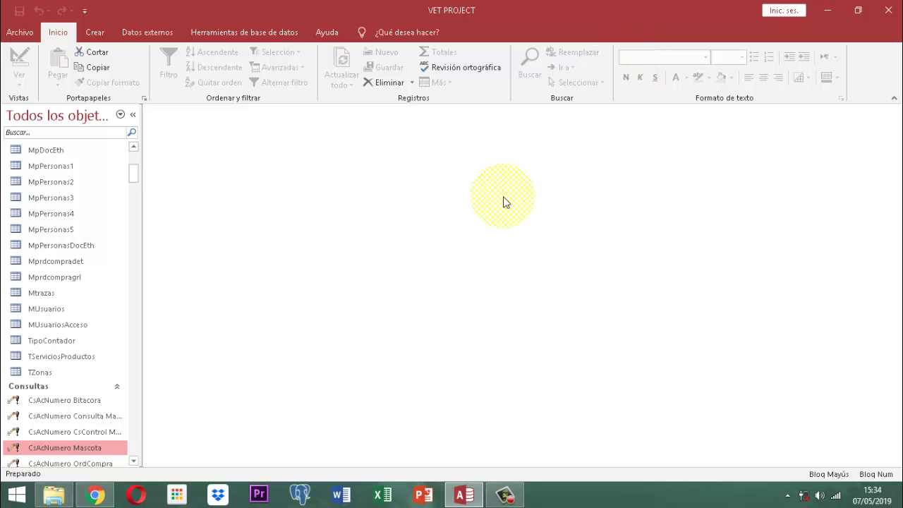
click(65, 133)
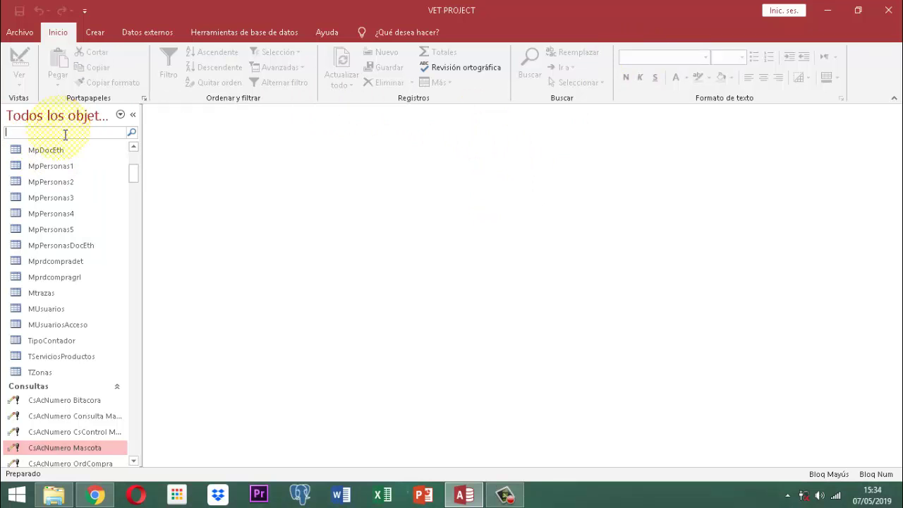
text(TSER)
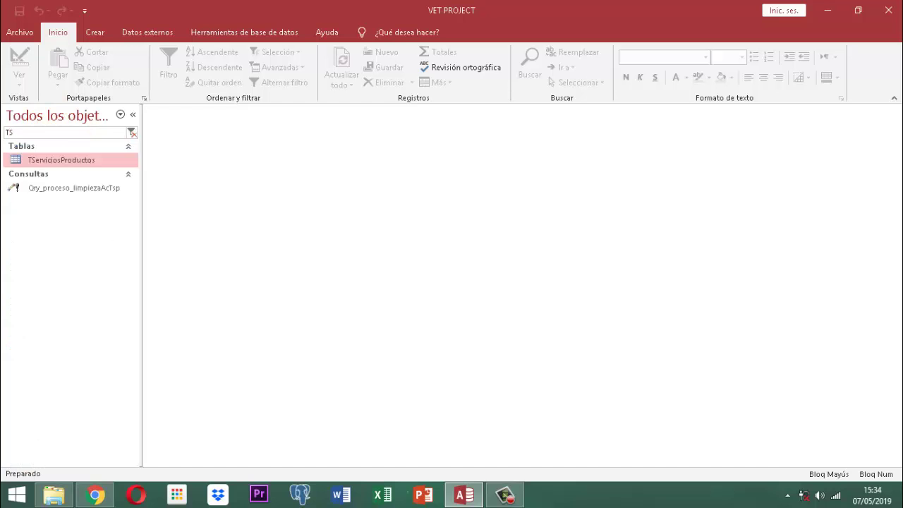
right_click(70, 164)
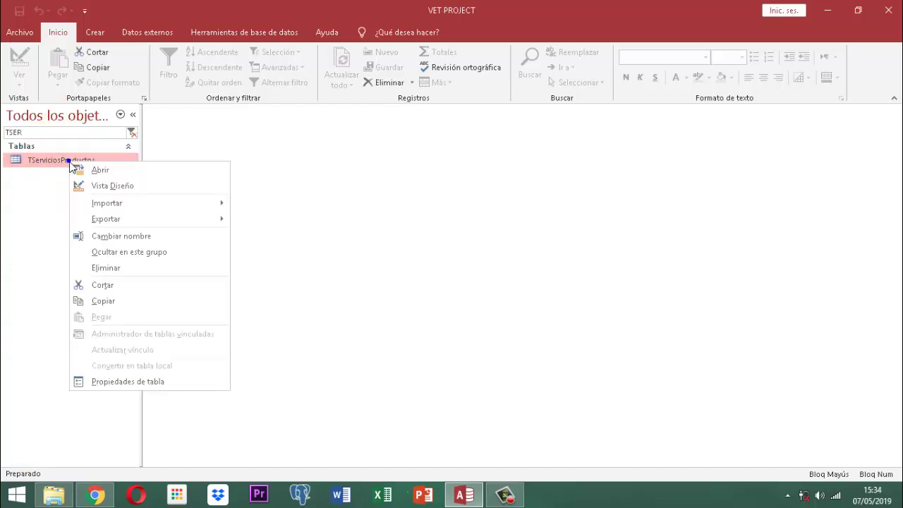
click(113, 186)
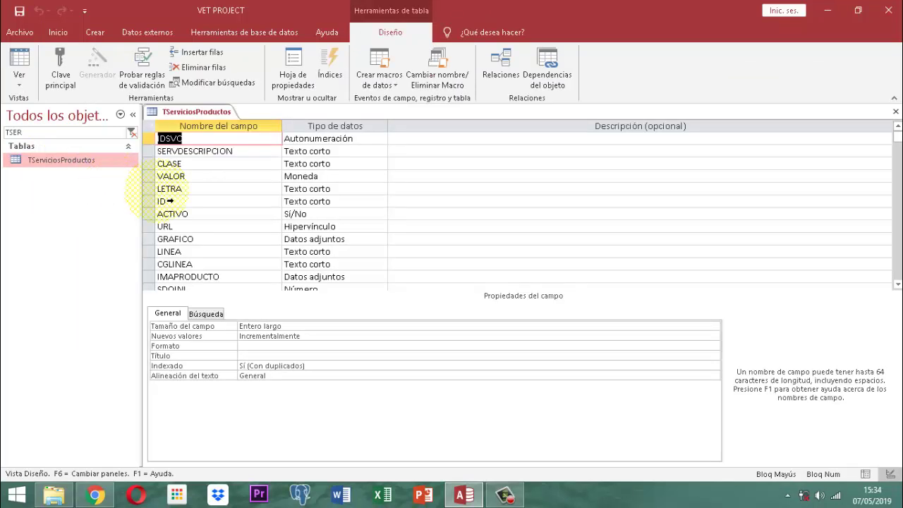
scroll(222, 248, down, 1)
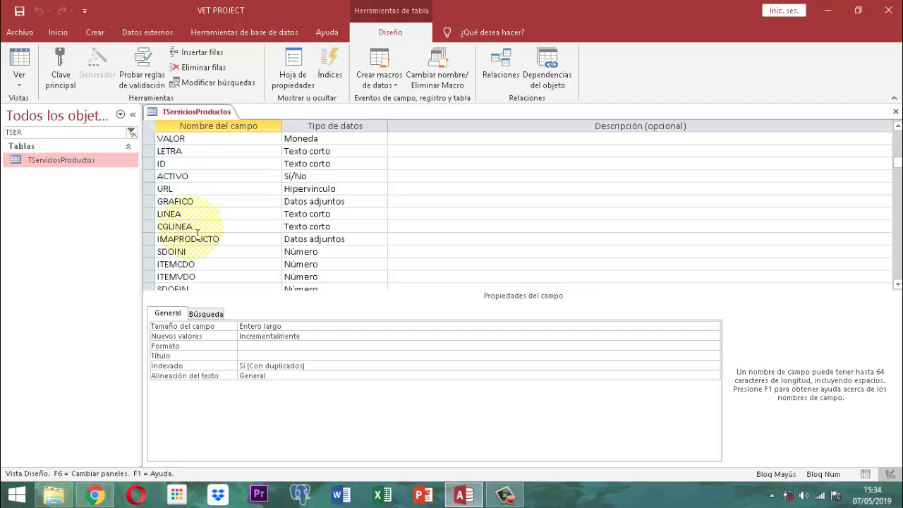
right_click(202, 115)
click(228, 139)
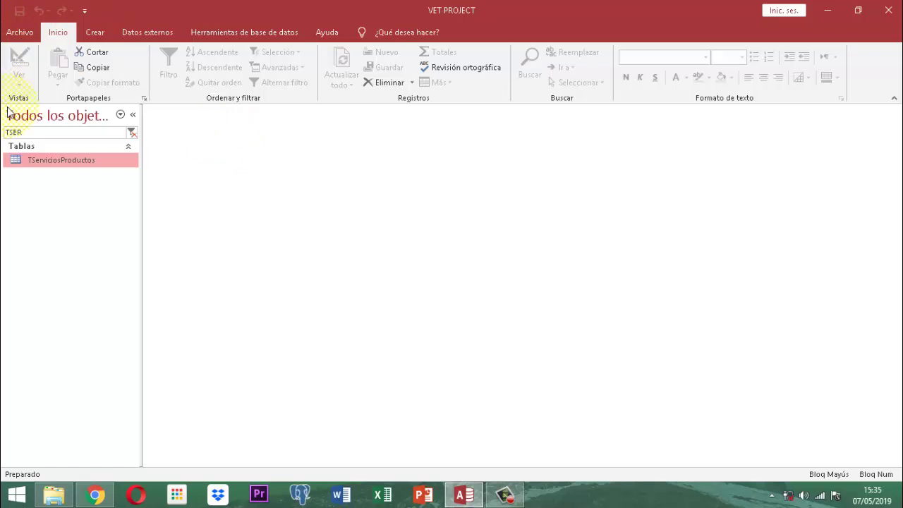
Step: Replace the search term 'TSER' with 'PRODUCTO2' and bring up the CsProducto2 query's options
click(34, 135)
drag(27, 134, 2, 134)
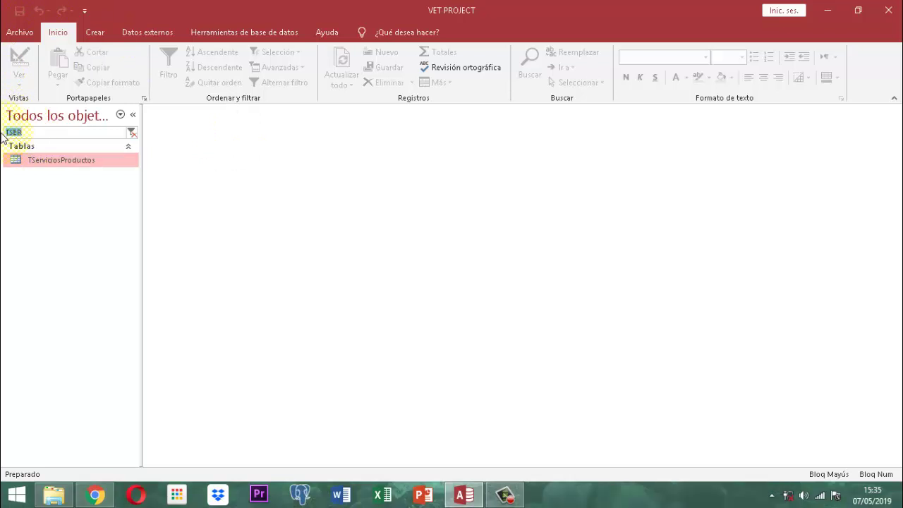
text(PROD)
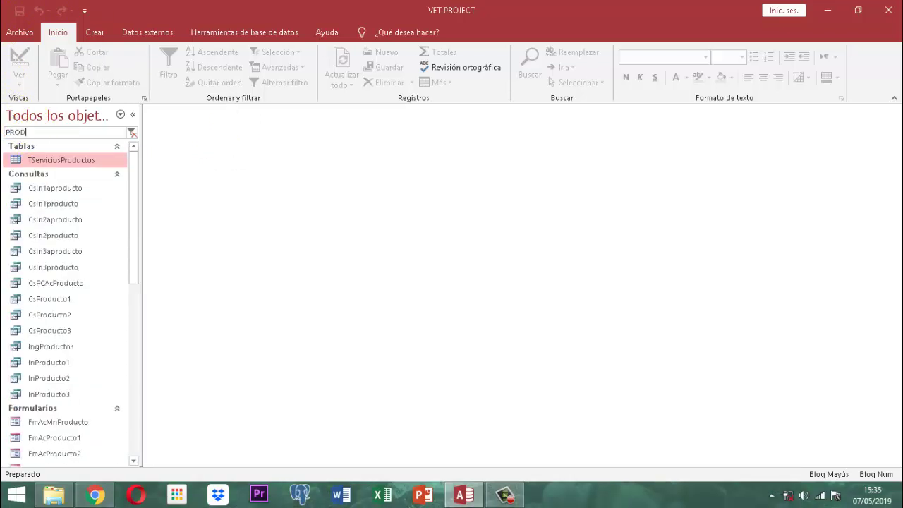
text(UCTO2)
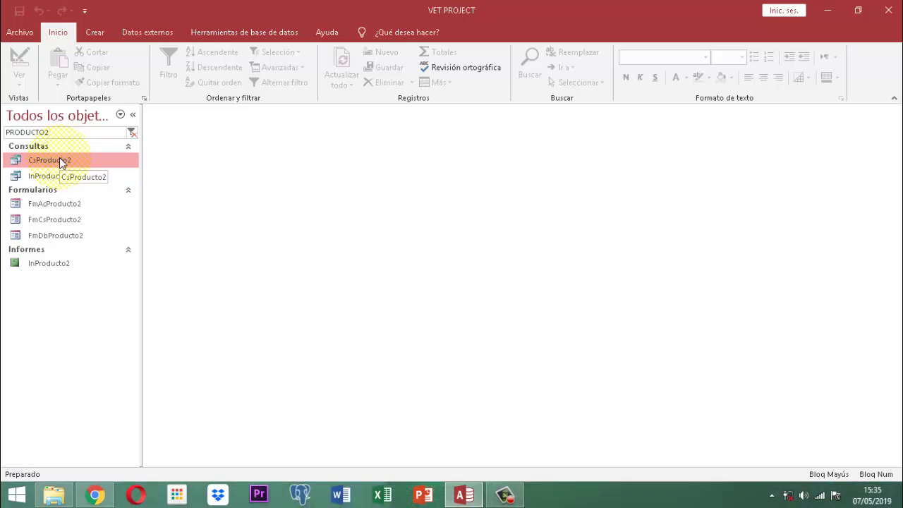
right_click(59, 160)
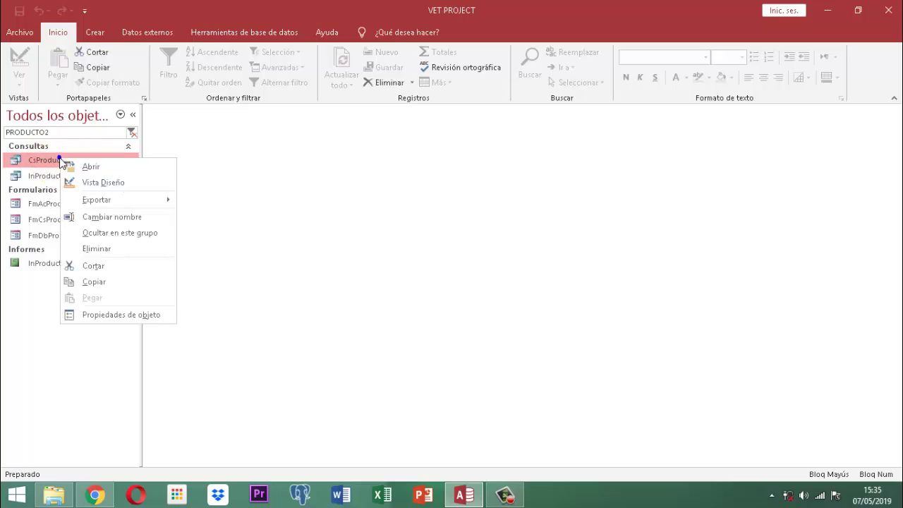
Step: Open CsProducto2 in Design View and save it, then open FmAcProducto2 in Design View
click(101, 185)
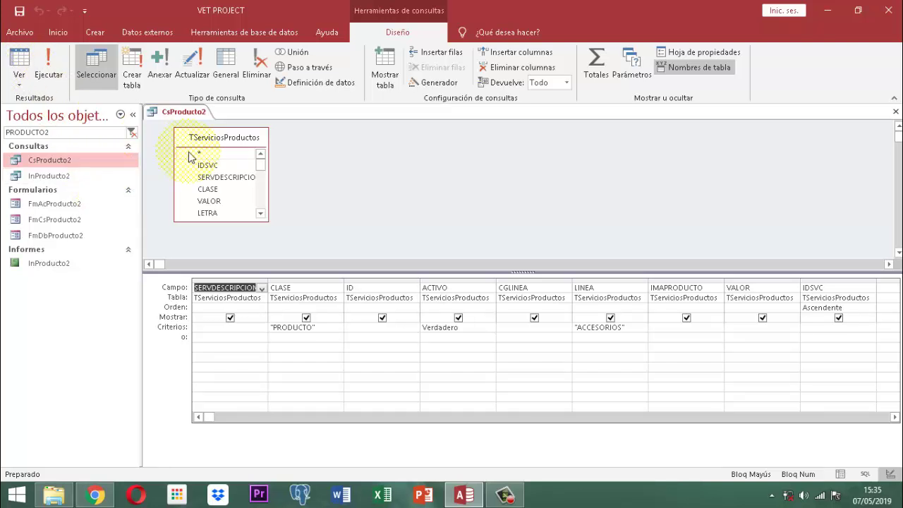
right_click(187, 112)
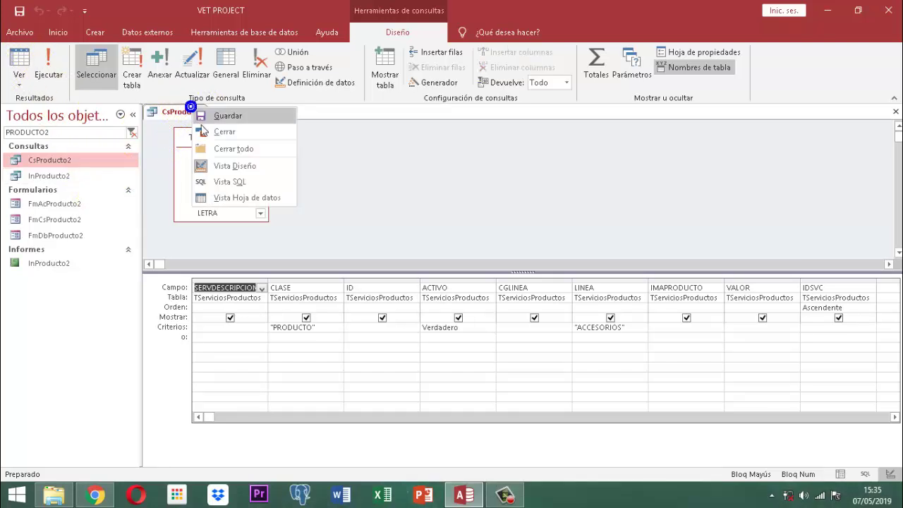
click(205, 115)
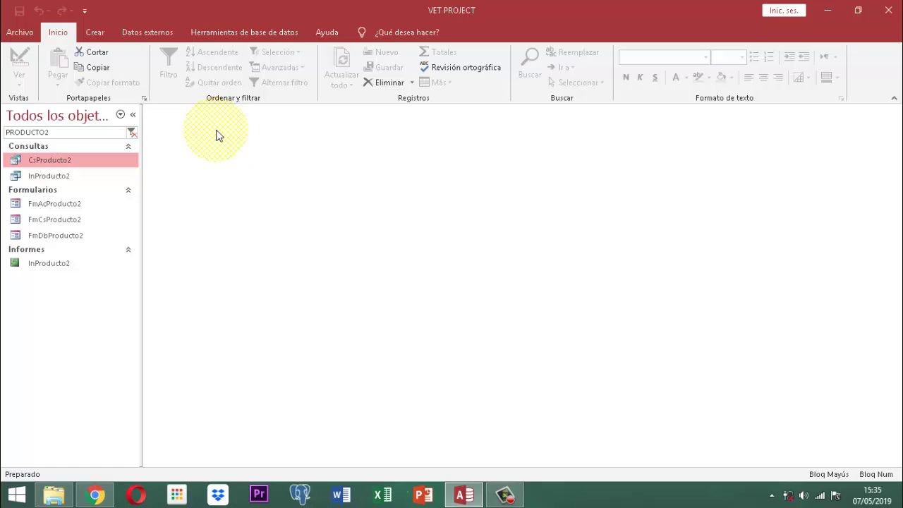
right_click(74, 205)
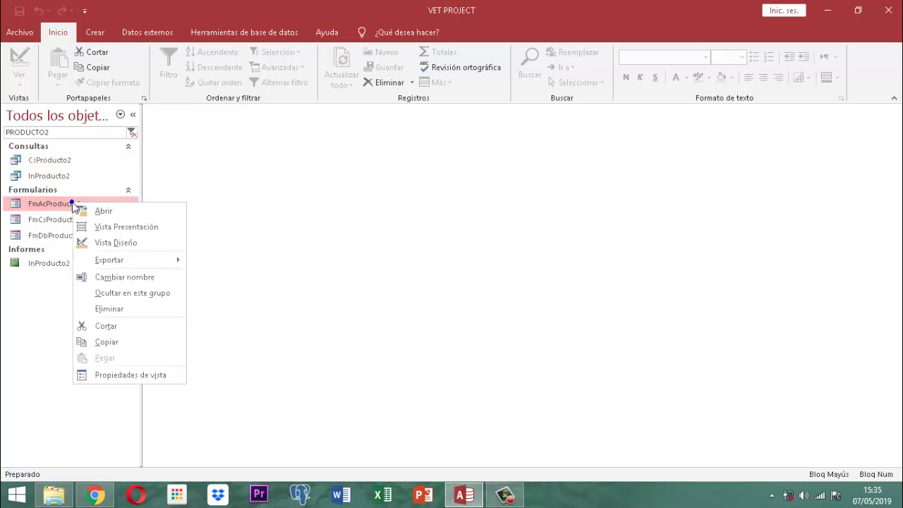
click(111, 244)
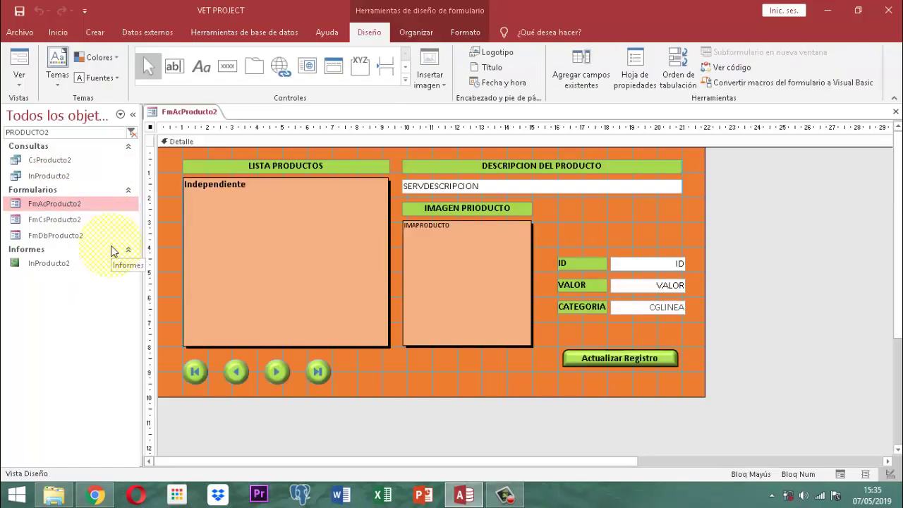
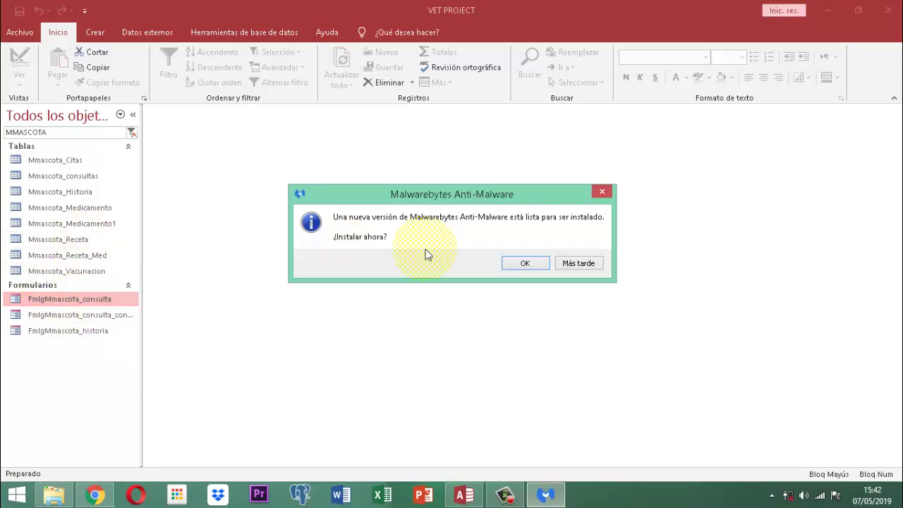
Step: Postpone the Malwarebytes update, then review Mmascota_Receta's fields in Design View and close it
click(583, 265)
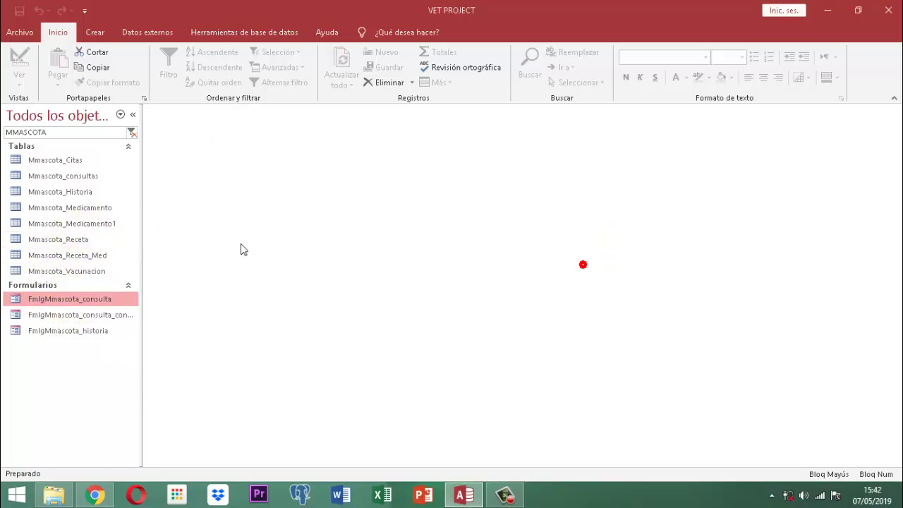
right_click(73, 239)
click(111, 263)
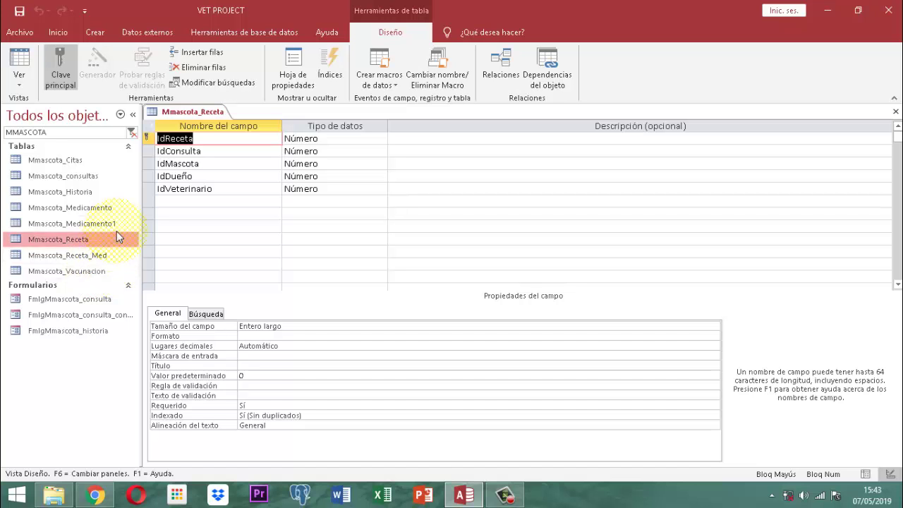
right_click(195, 111)
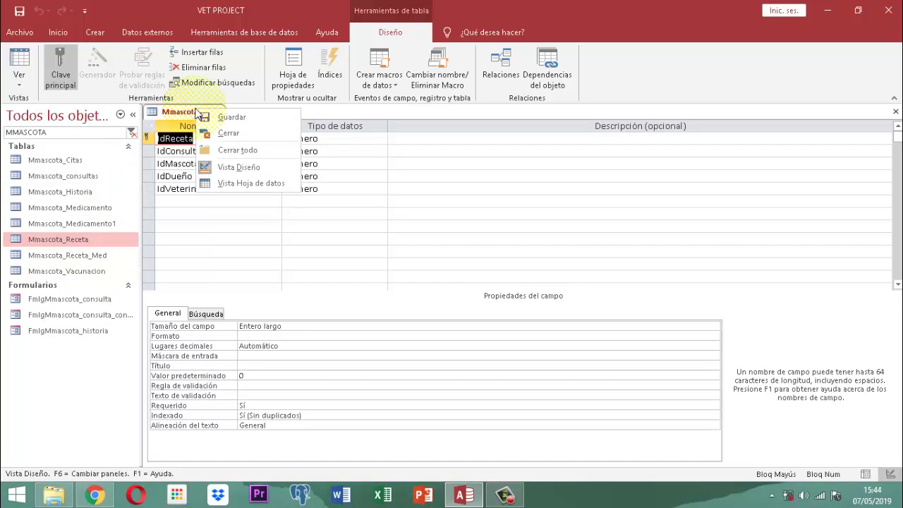
click(227, 134)
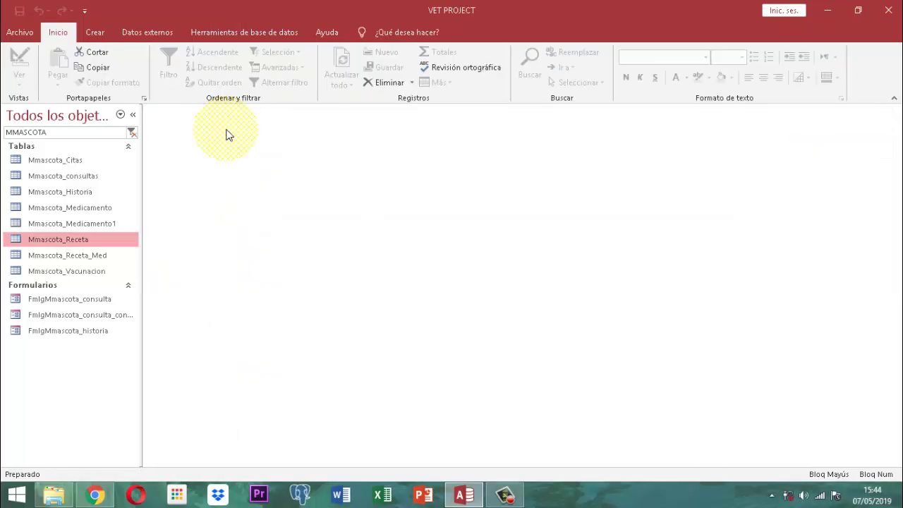
Step: In Mmascota_Receta_Med's Design View, change the IdMdkmto field's data type to Número
click(86, 258)
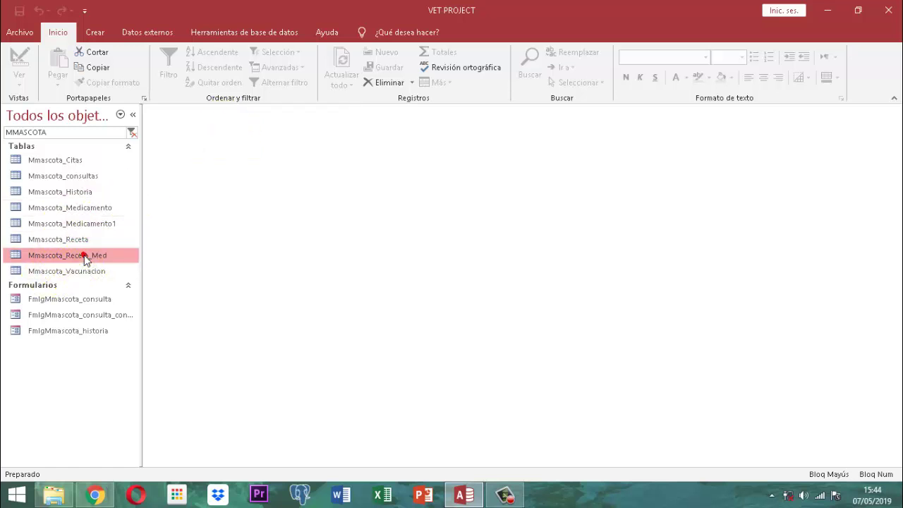
right_click(85, 258)
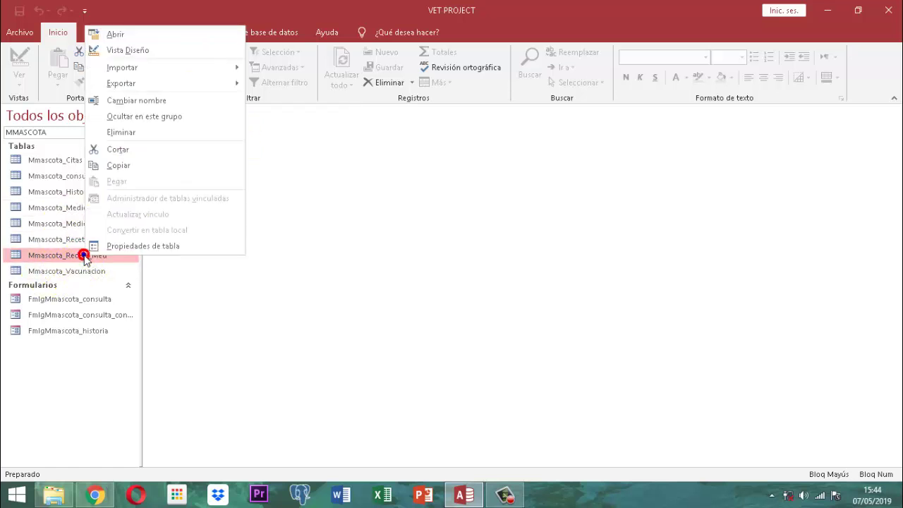
click(128, 50)
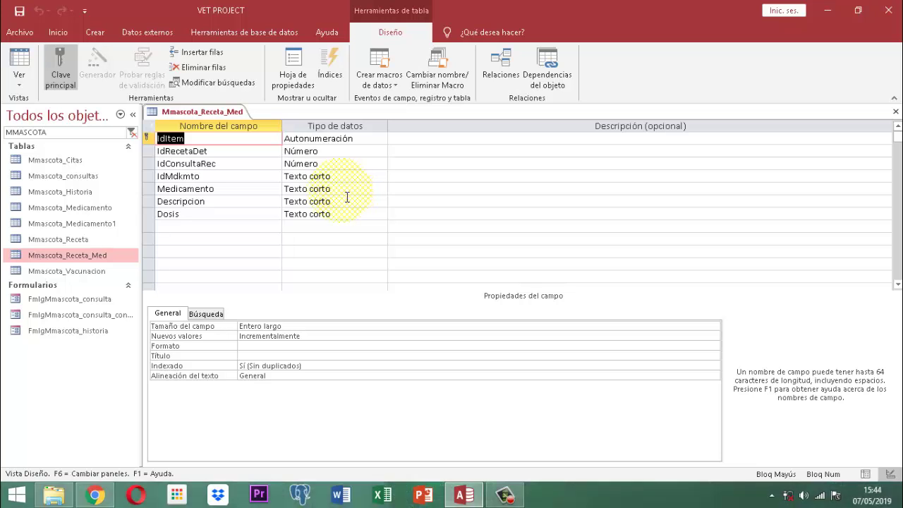
click(337, 178)
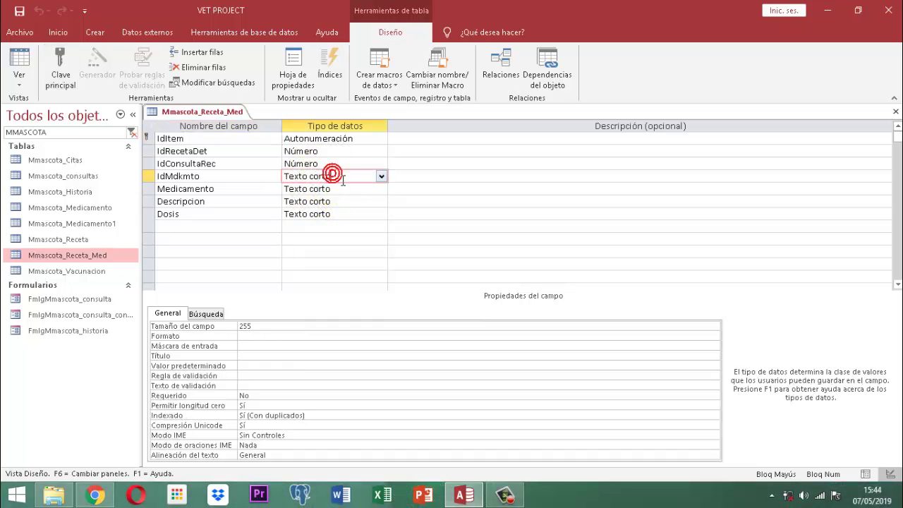
click(381, 177)
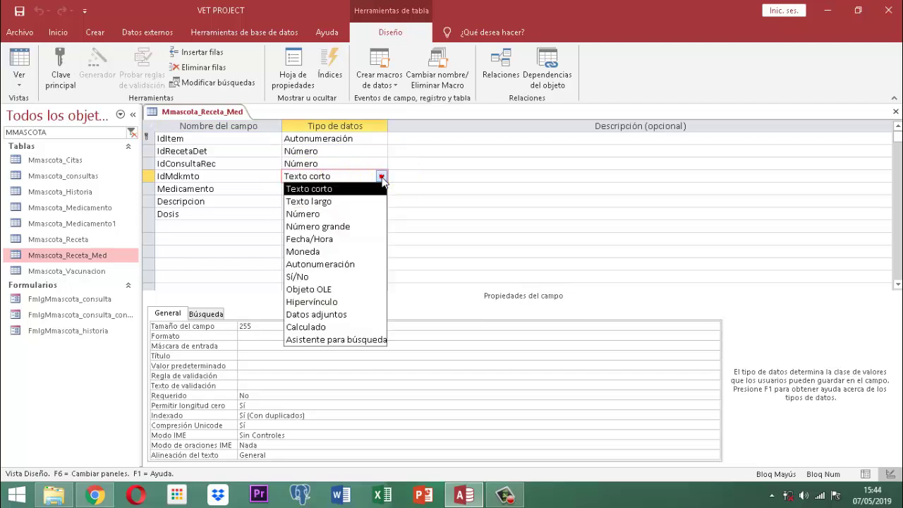
click(307, 214)
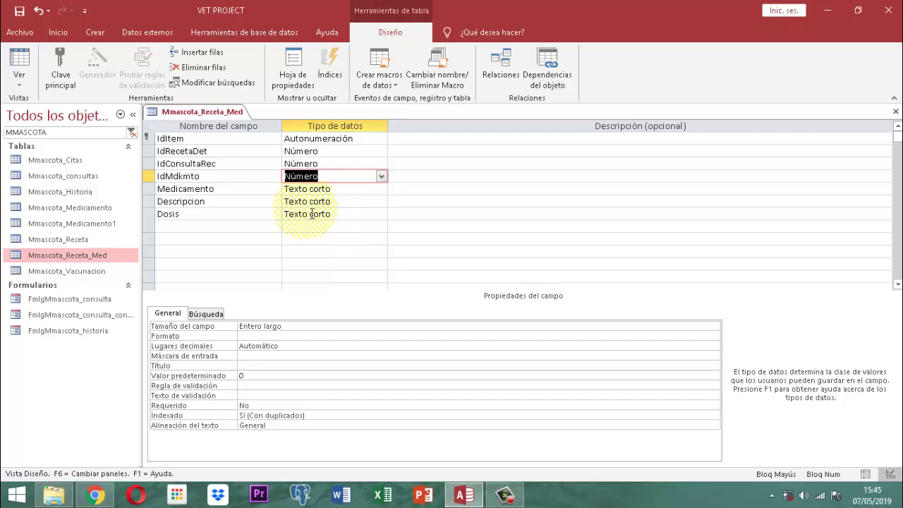
Step: Save the Mmascota_Receta_Med table design and close it
right_click(210, 116)
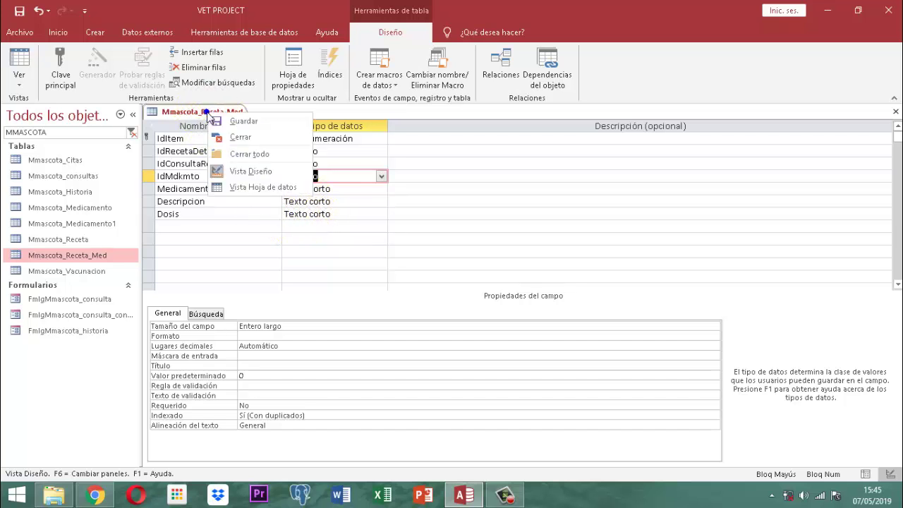
click(228, 117)
right_click(224, 112)
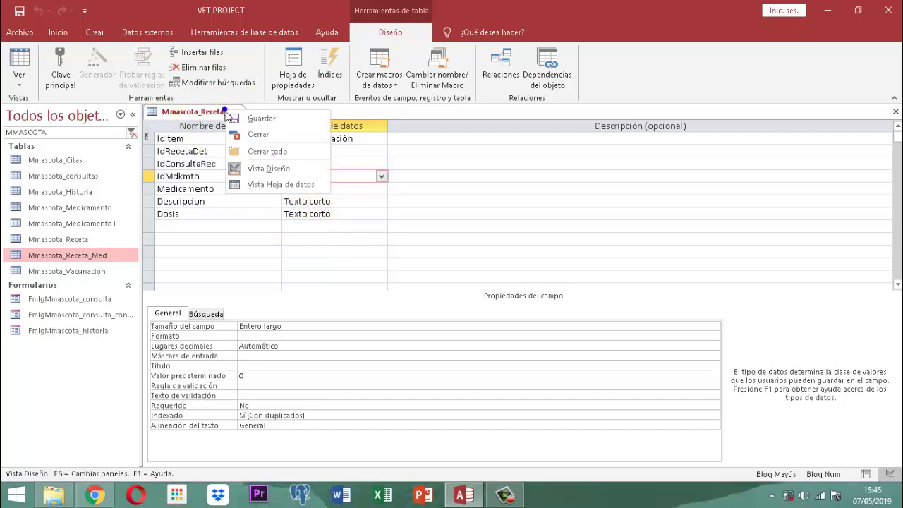
click(259, 135)
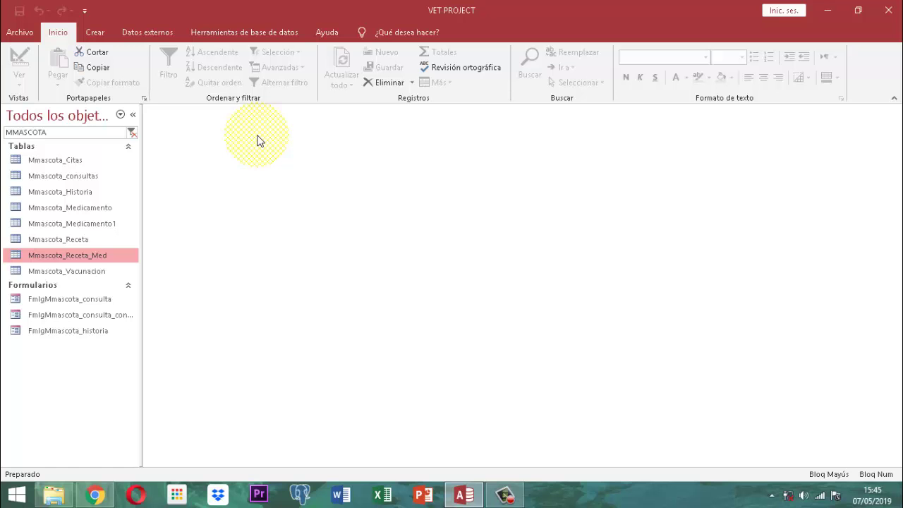
Step: Show the context menu for the Mmascota_Medicamento table in the navigation pane
right_click(94, 210)
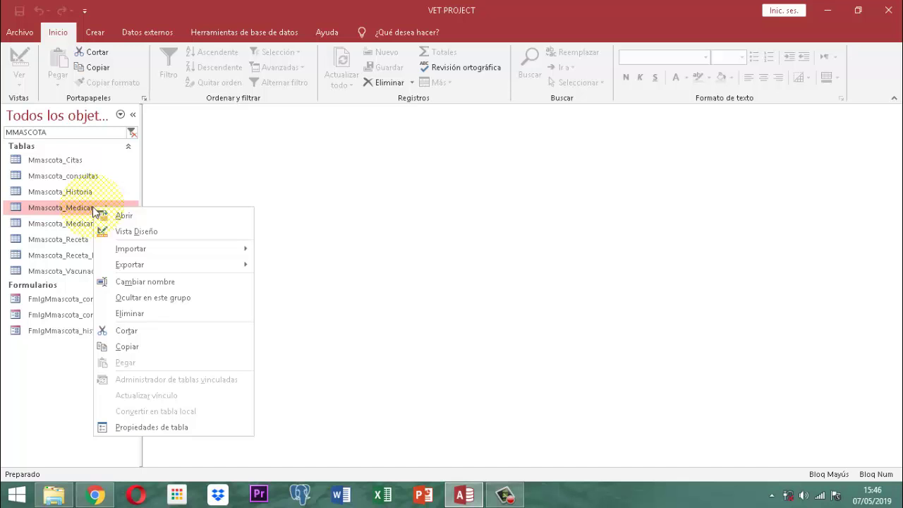
click(304, 224)
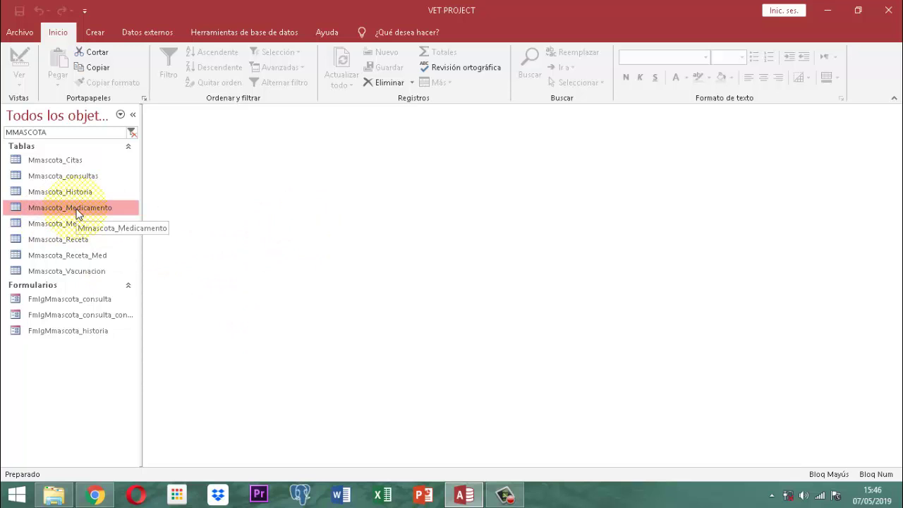
right_click(75, 209)
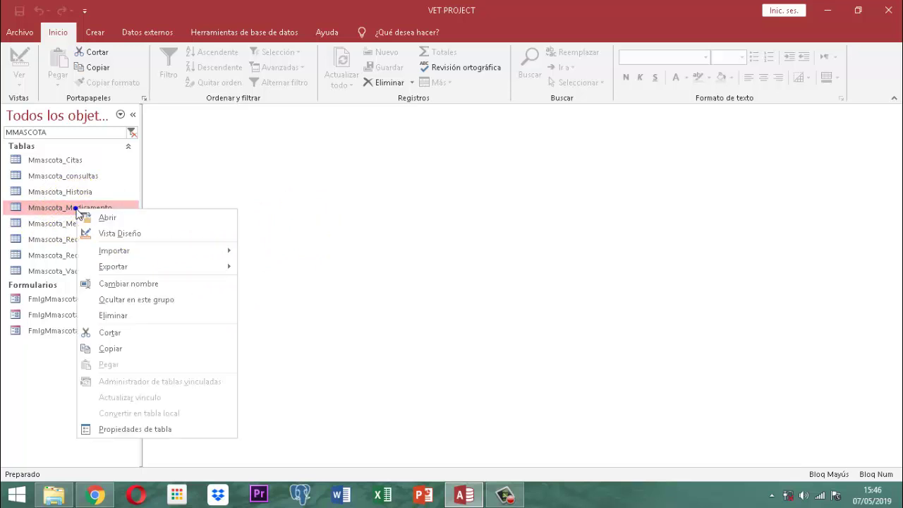
click(125, 236)
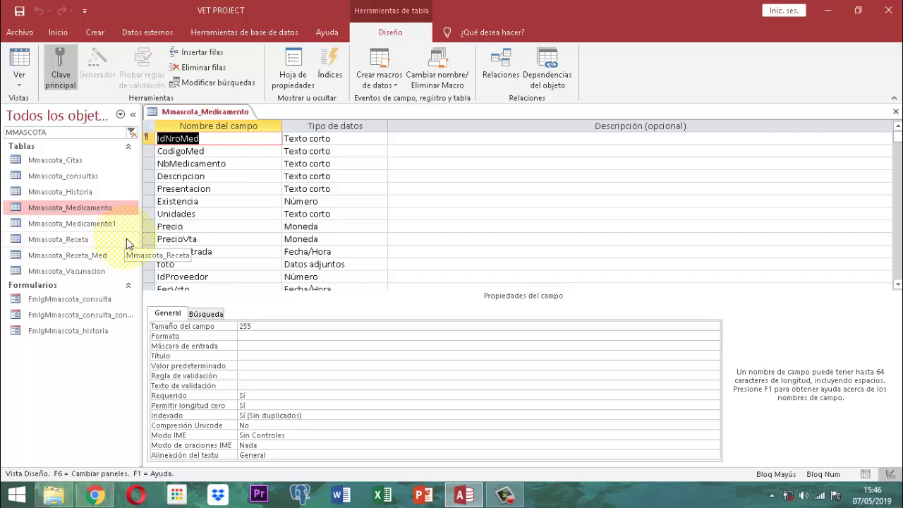
scroll(239, 221, down, 1)
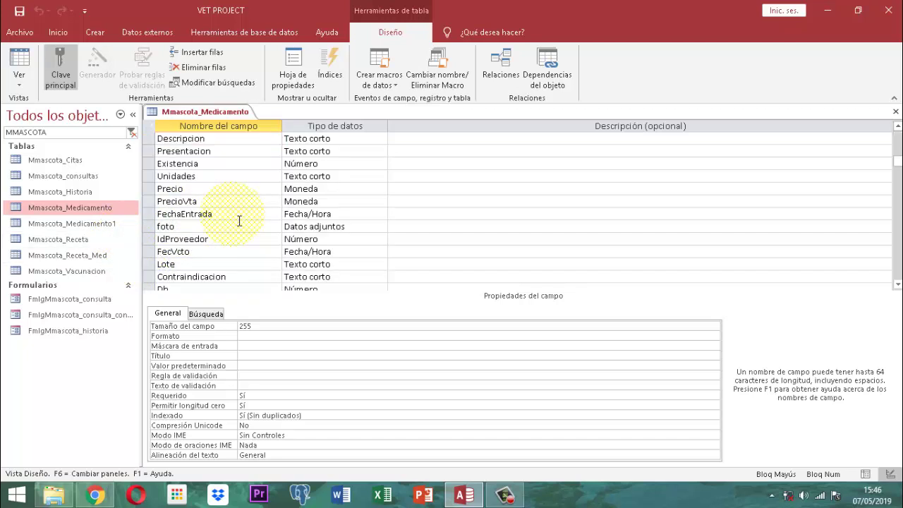
scroll(239, 221, down, 1)
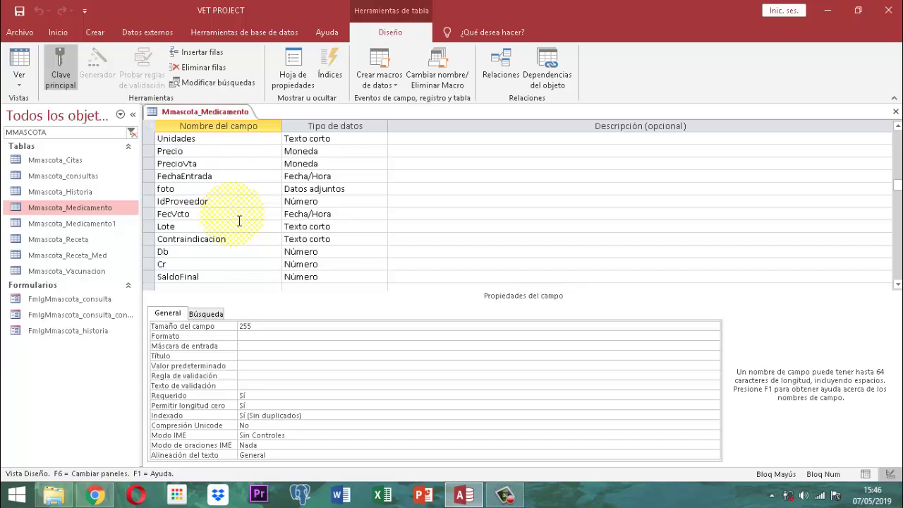
scroll(240, 221, down, 1)
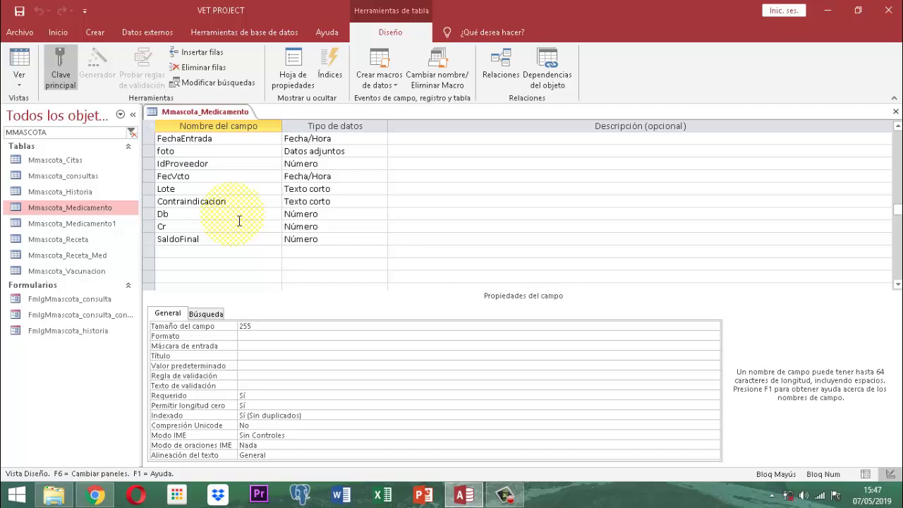
scroll(239, 220, up, 3)
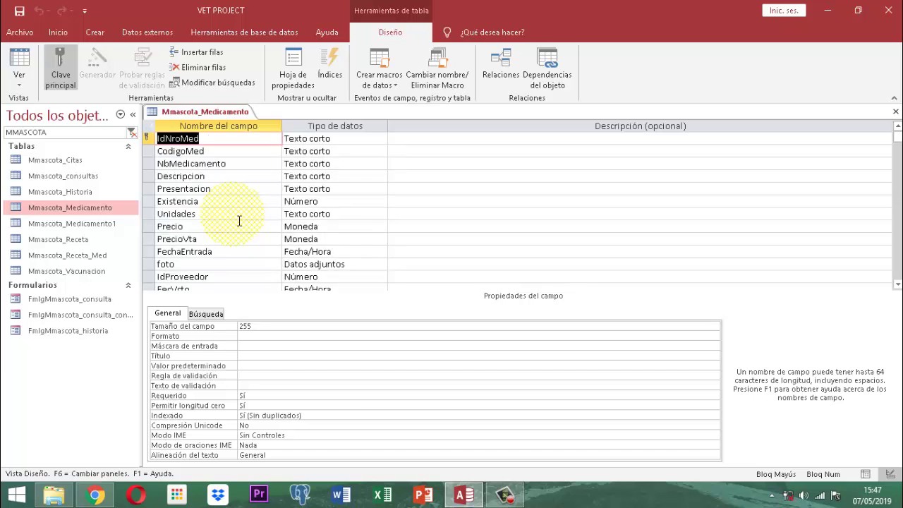
right_click(215, 112)
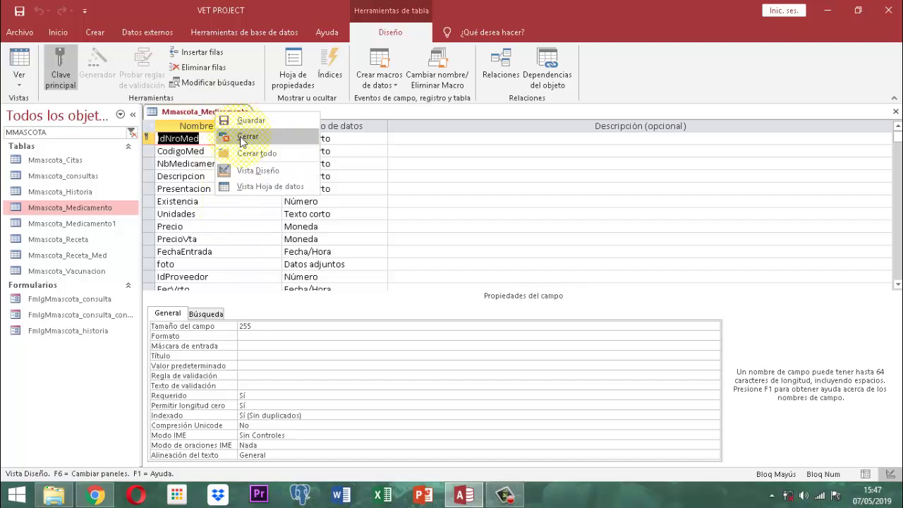
click(243, 136)
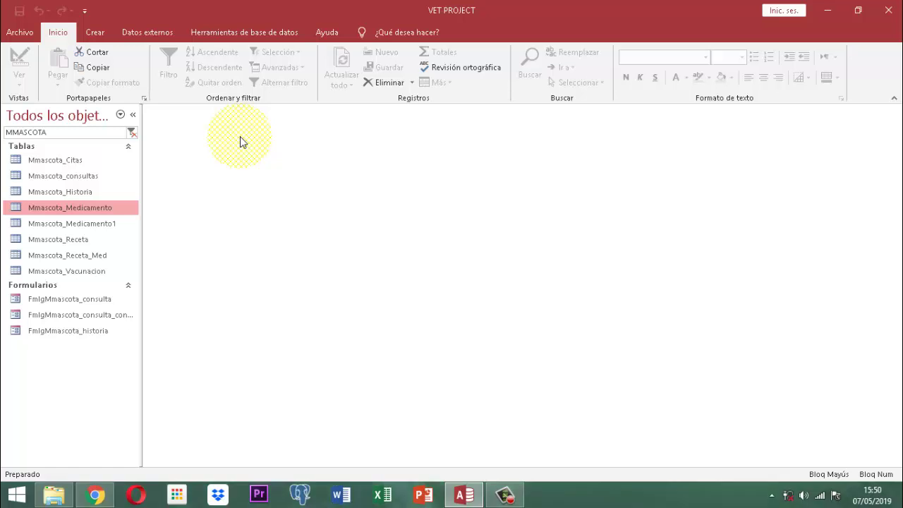
Step: Filter the navigation pane to TSER, then change the filter to MMASCOTA
click(60, 133)
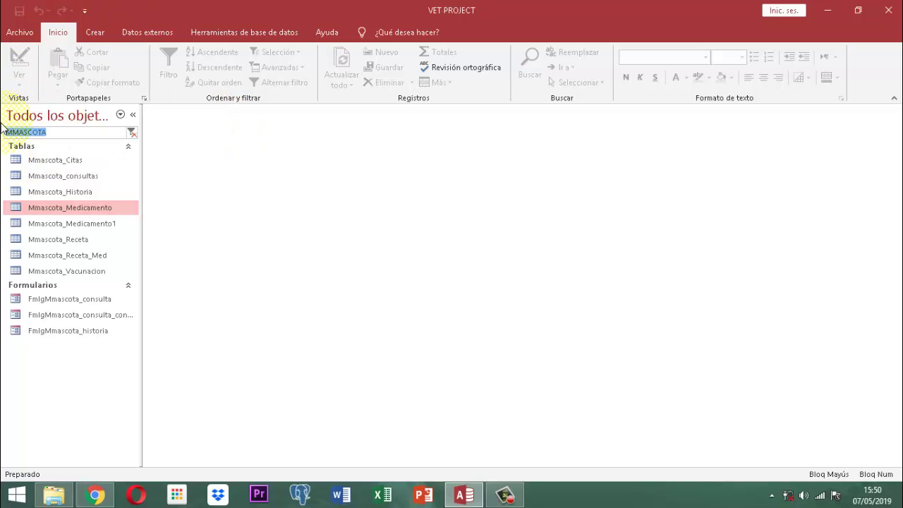
text(TSER)
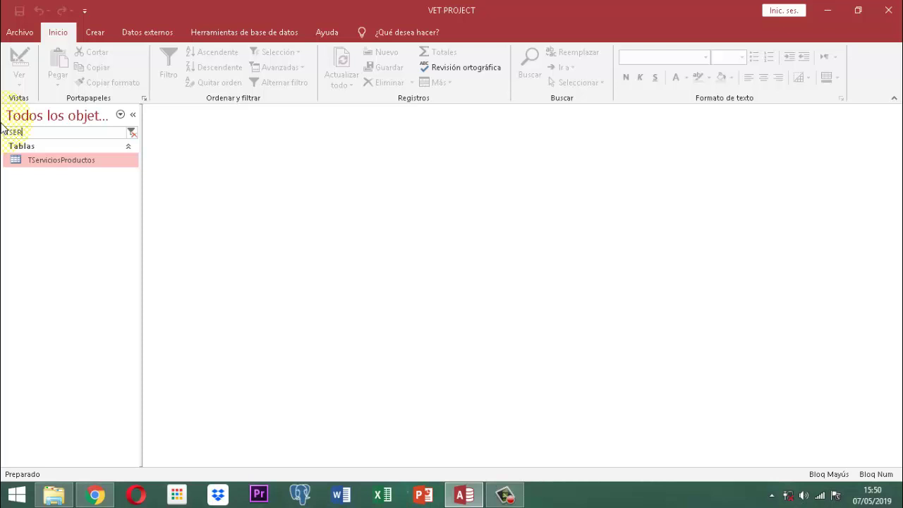
click(39, 133)
text(M)
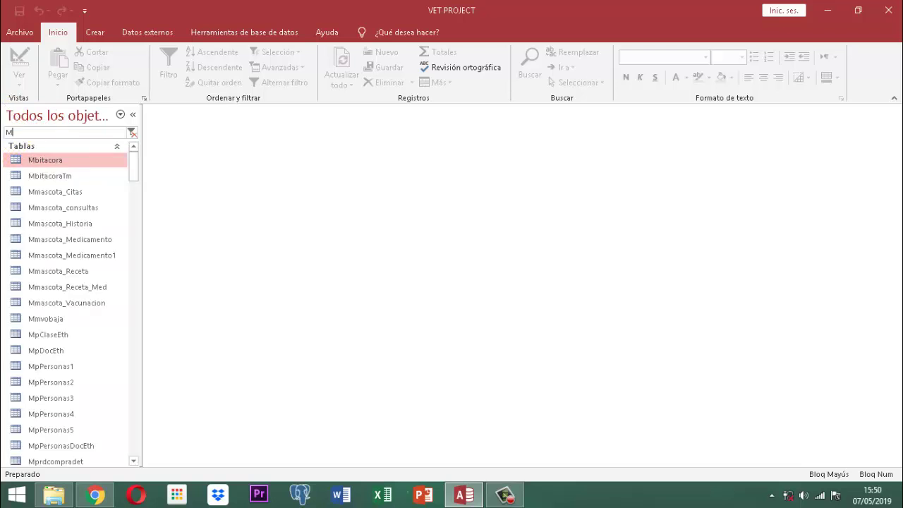
text(M)
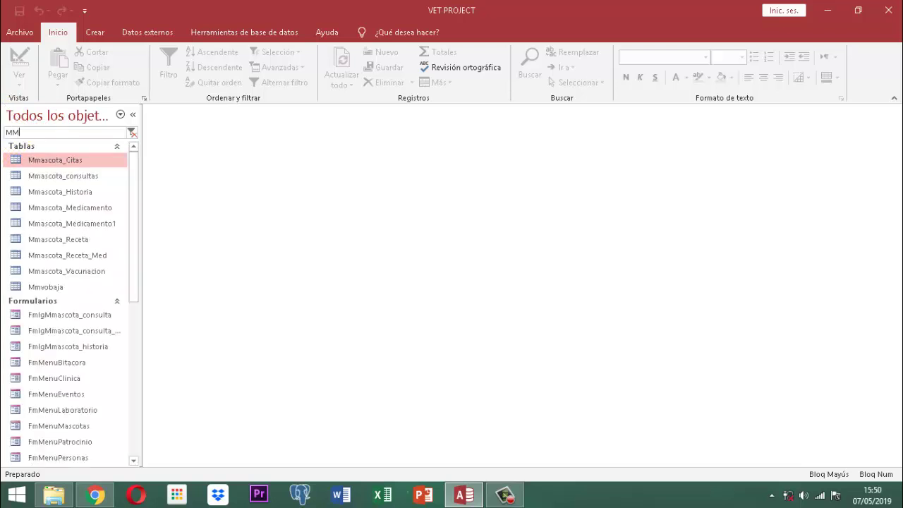
text(ASCOTA)
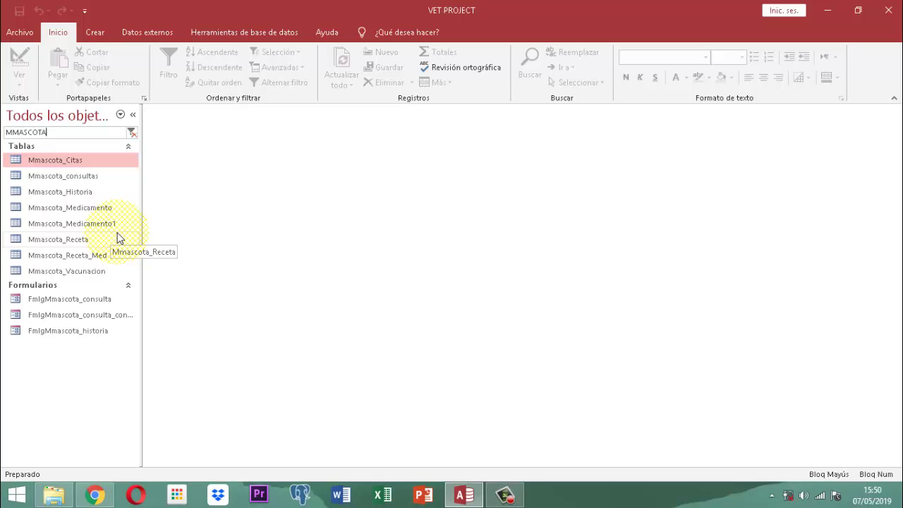
Step: Open the Mmascota_Medicamento1 table, then select the navigation search text
click(109, 223)
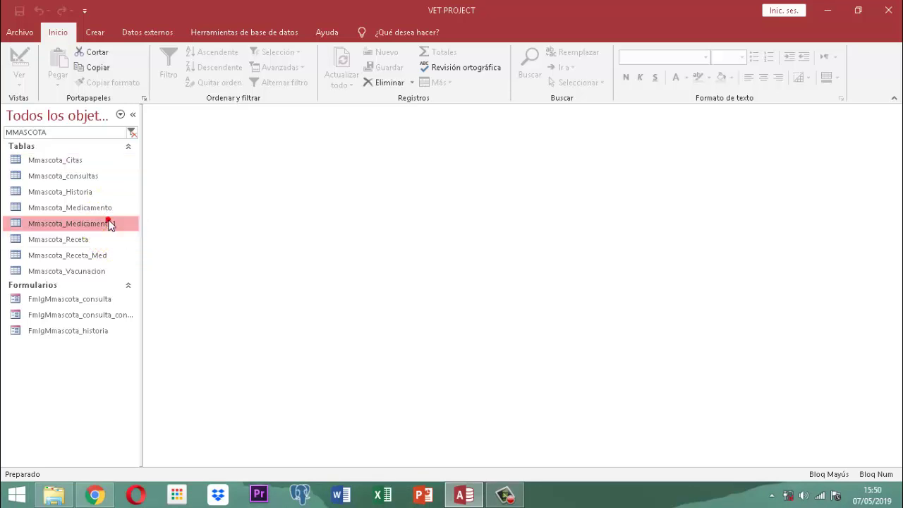
double_click(109, 223)
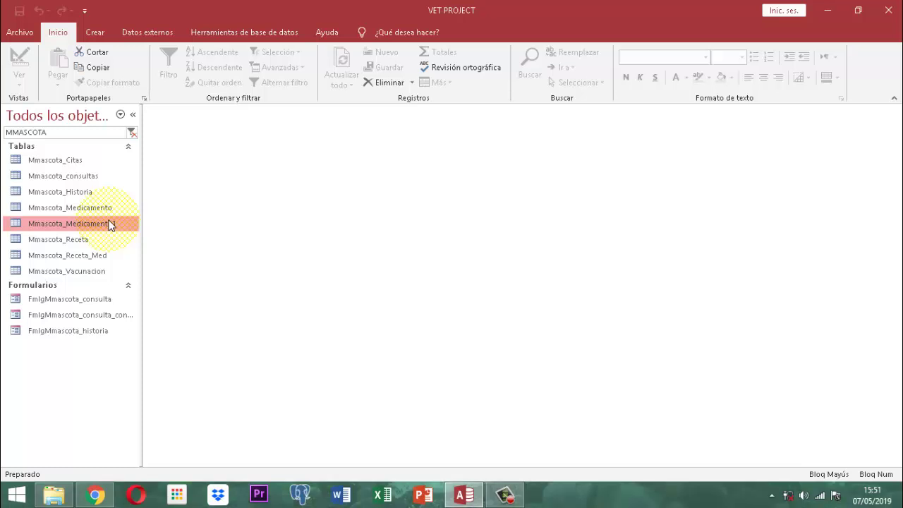
click(67, 137)
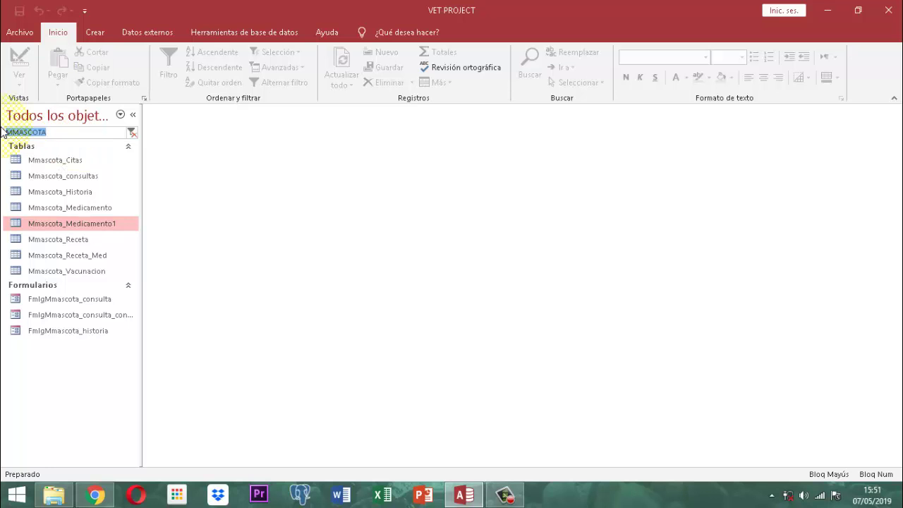
Step: Open the PANEL INICIAL form, choose the task option and log in with a user account and password
text(PANEL INICIAL)
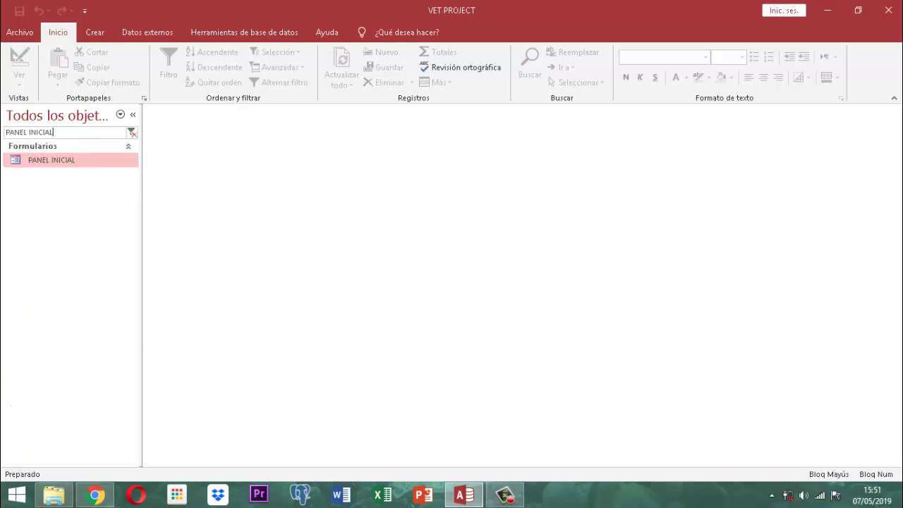
key(Return)
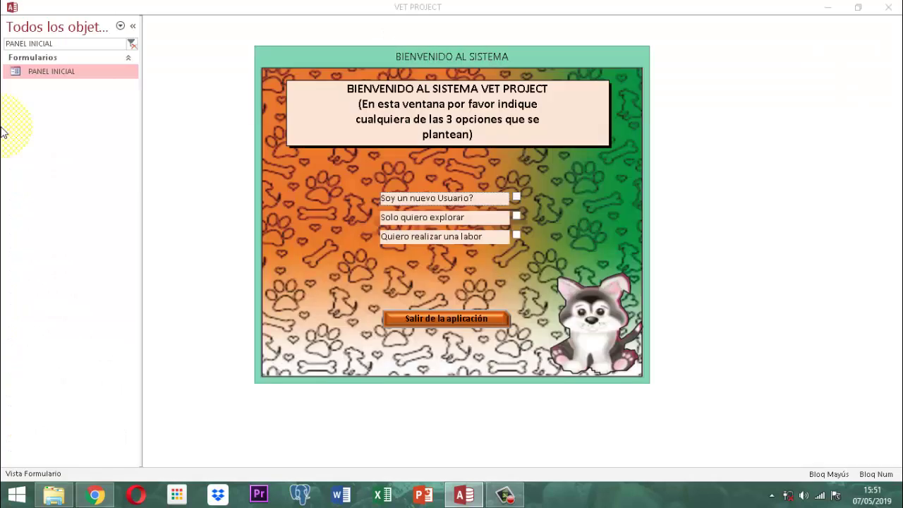
click(518, 234)
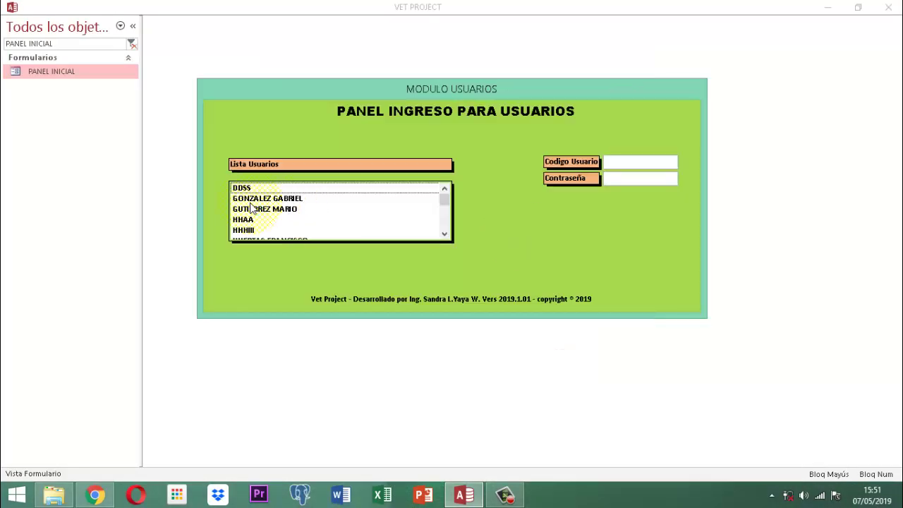
scroll(275, 211, down, 1)
click(295, 220)
click(295, 221)
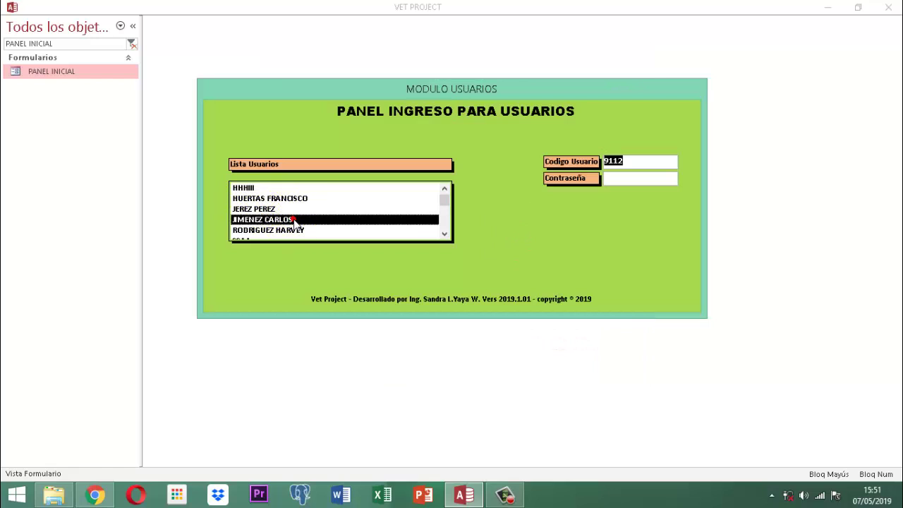
double_click(295, 221)
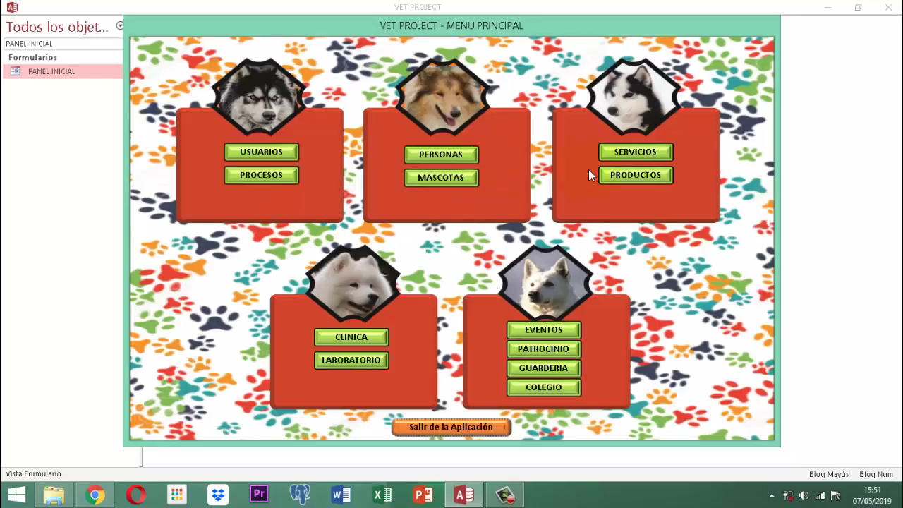
Step: In PRODUCTOS > ACTUALIZAR, browse the ACCESORIOS products from BIOTIVET to JAULA DE TRANSPORTE GDE
click(645, 178)
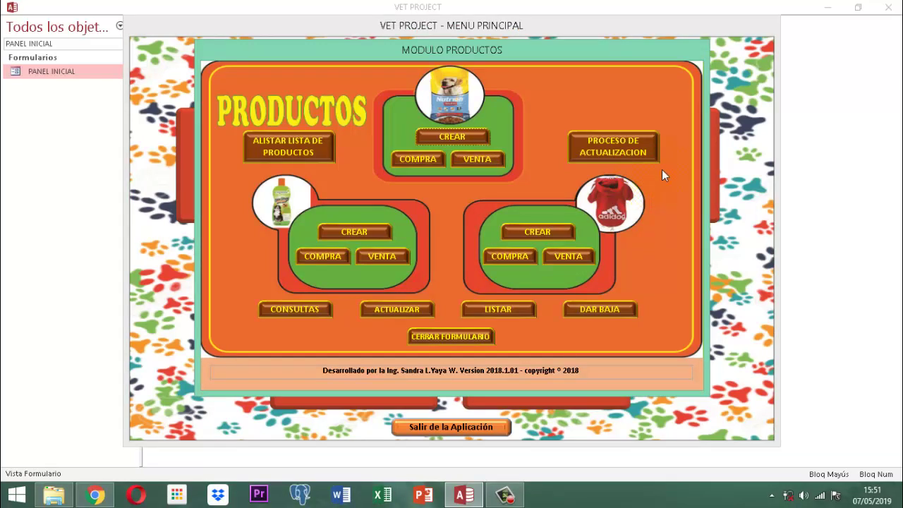
click(406, 306)
click(324, 91)
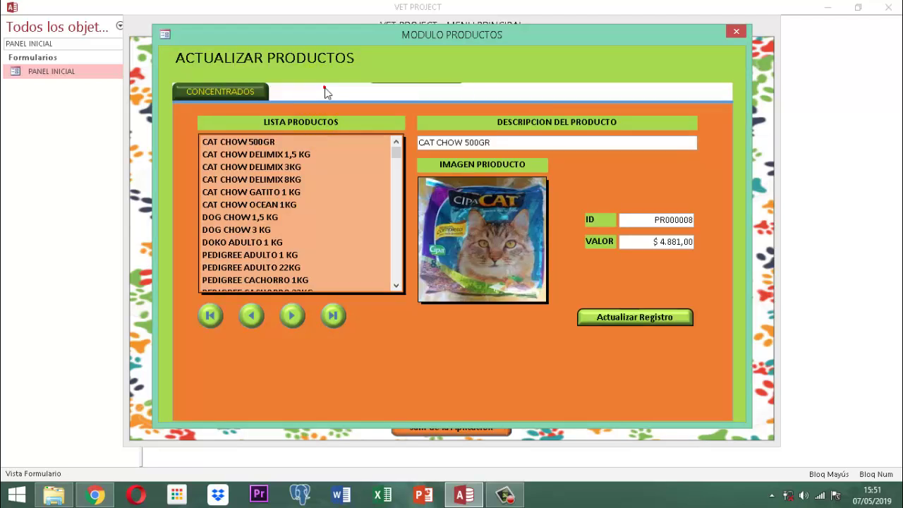
click(277, 140)
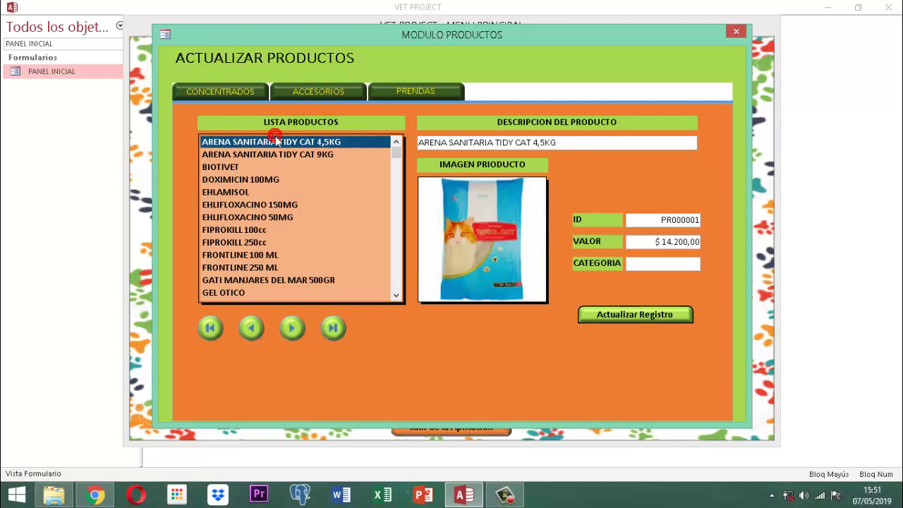
key(Down)
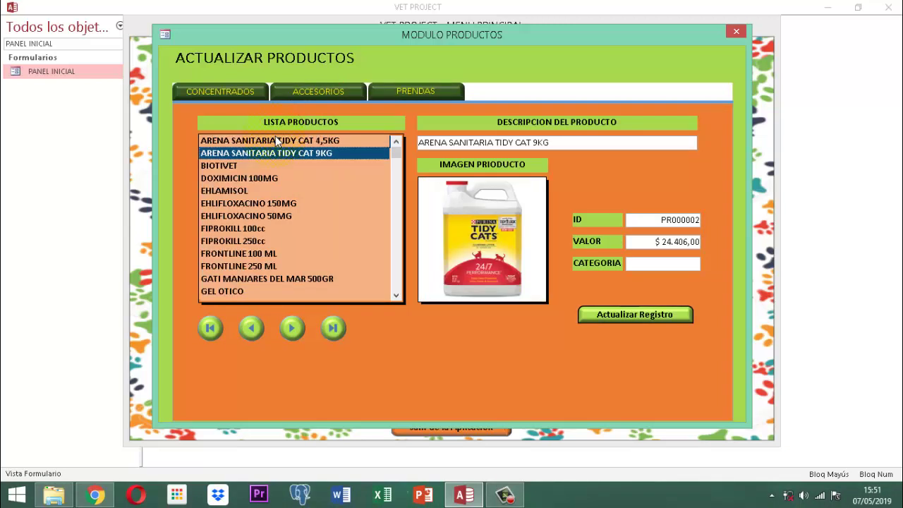
key(Down)
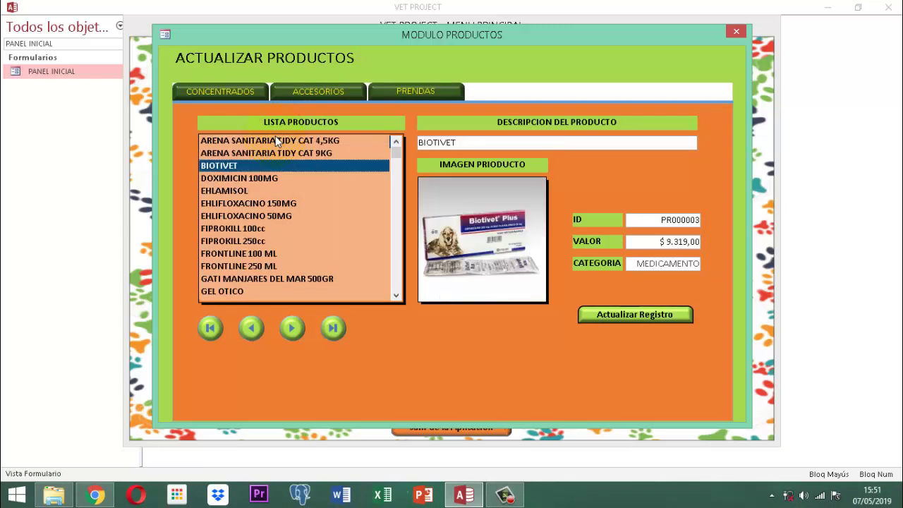
key(Down)
key(Down)
key(Down)
key(Down)
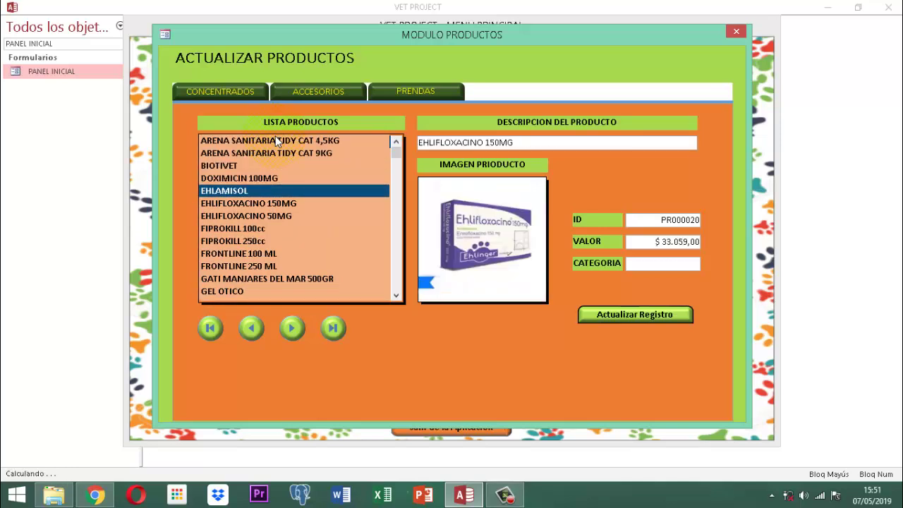
key(Down)
key(Down)
key(Down)
key(Down)
key(Down)
key(Down)
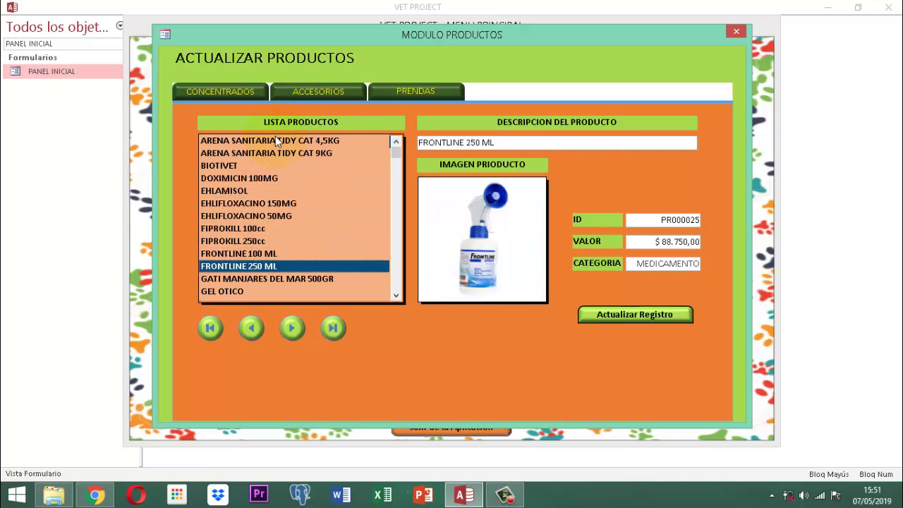
key(Down)
key(Down)
key(Down)
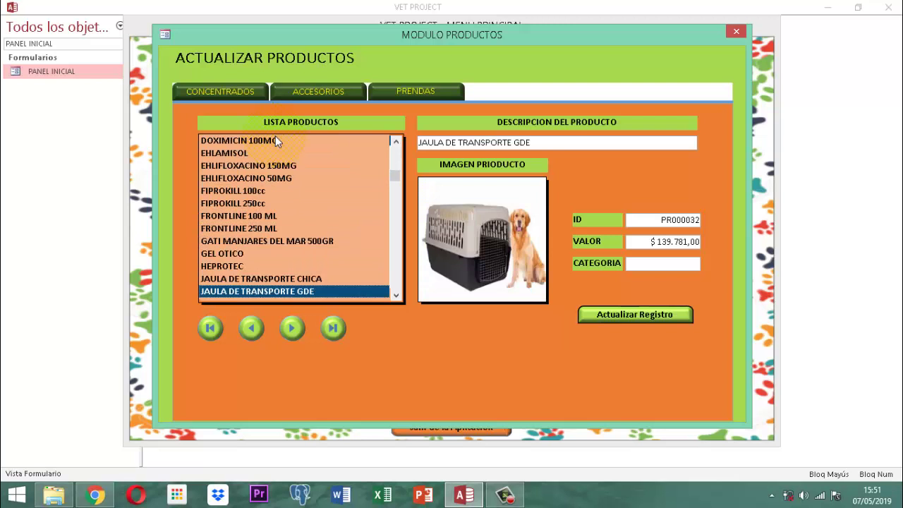
key(Up)
key(Up)
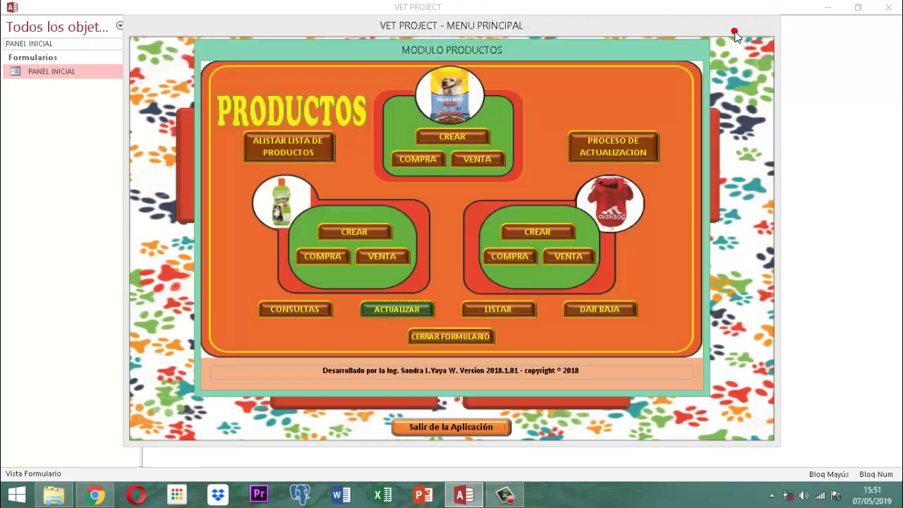
Step: Close the products form, then activate the option buttons in PROCESOS with the password
click(439, 336)
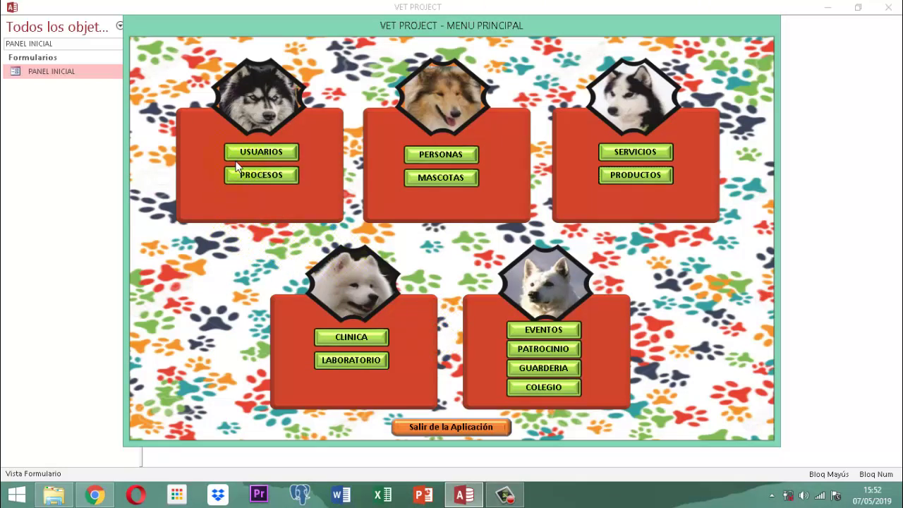
click(257, 178)
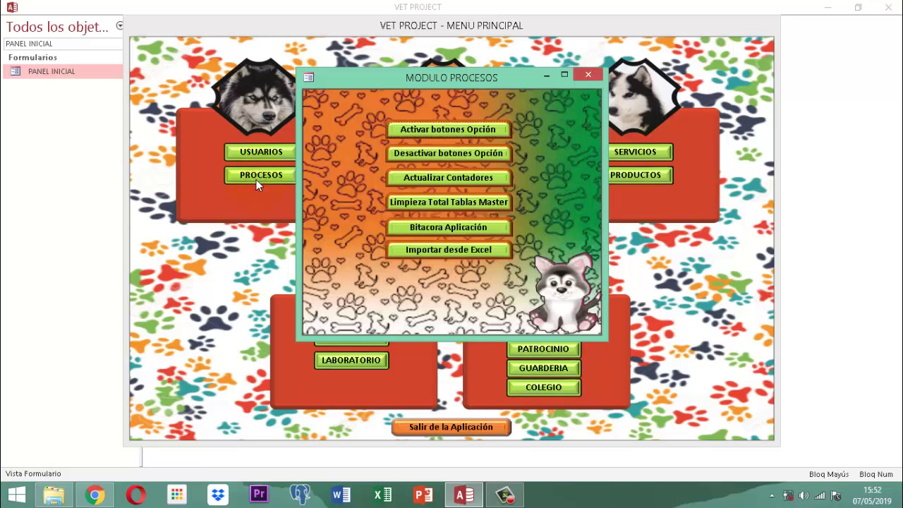
click(446, 130)
text(****)
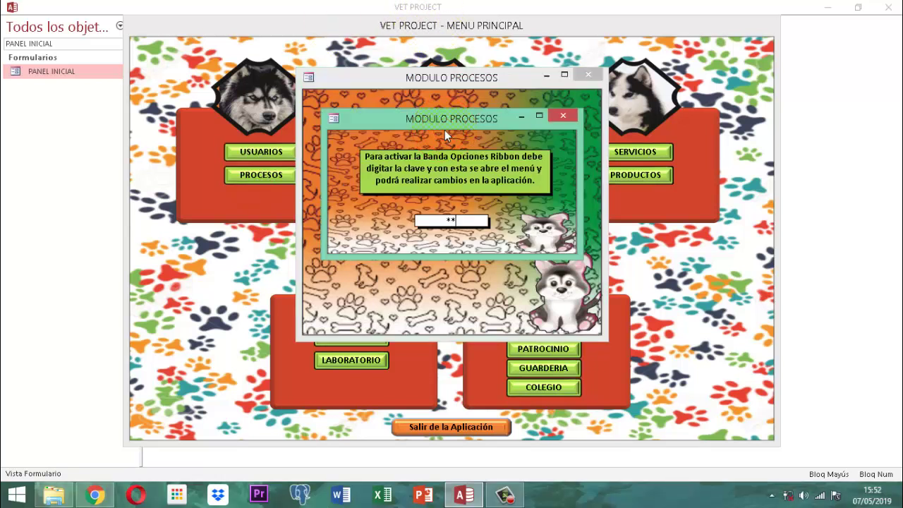
text(****)
key(Return)
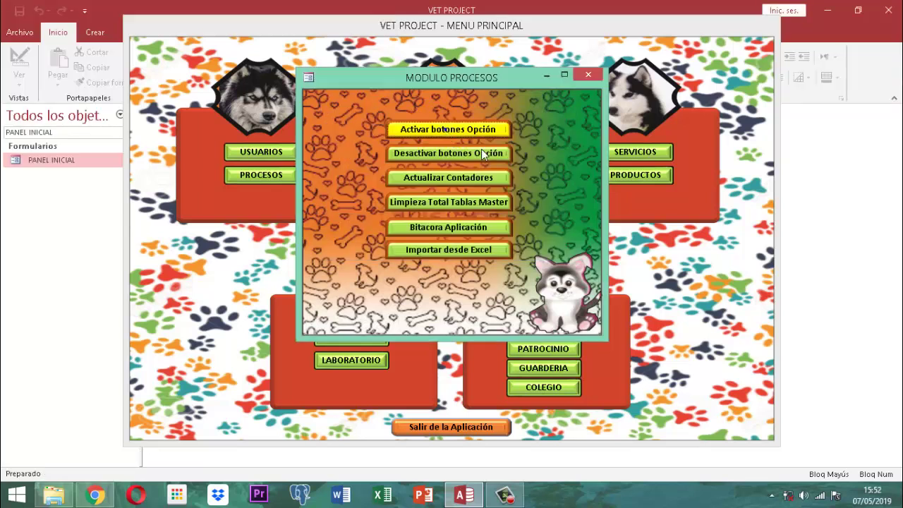
Step: Close the processes module form and the VET PROJECT main menu
right_click(474, 146)
click(588, 74)
click(588, 74)
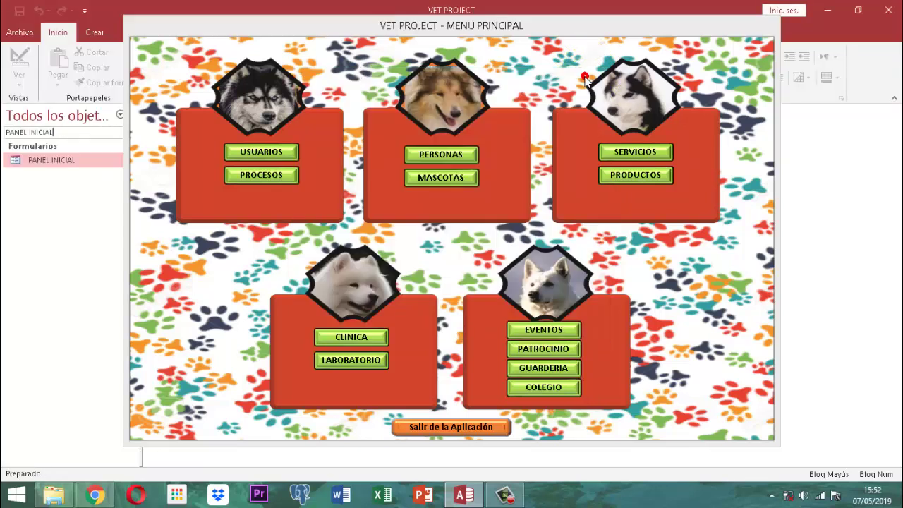
right_click(565, 27)
click(590, 50)
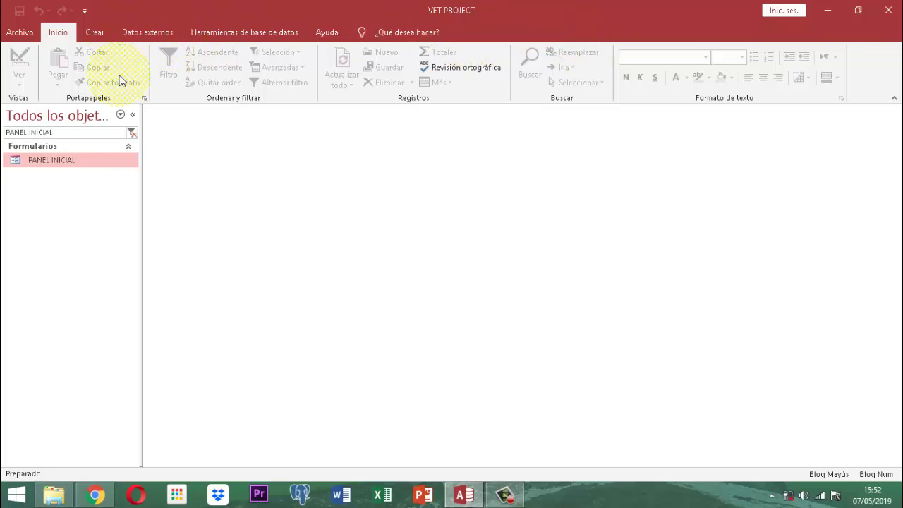
Step: Filter the navigation pane to MASCOTA and start a new query in Design View
drag(99, 134, 2, 114)
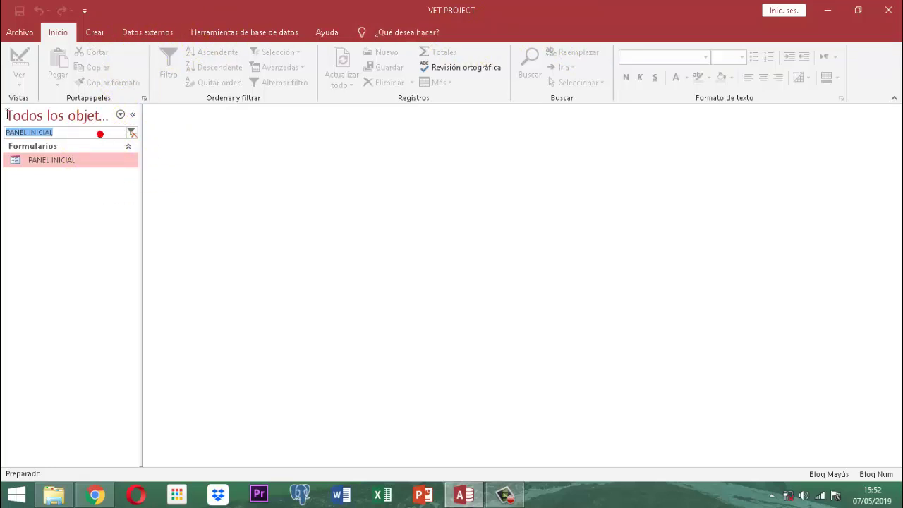
text(MASCOTA)
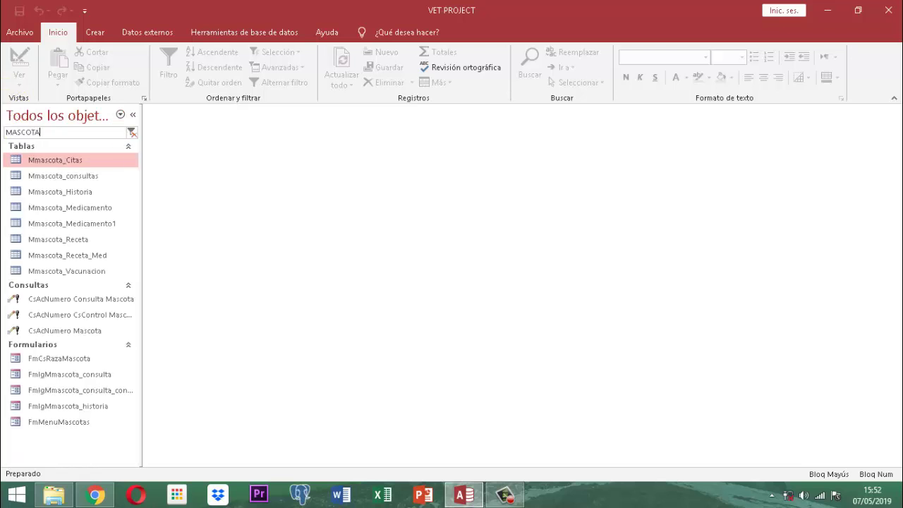
click(92, 36)
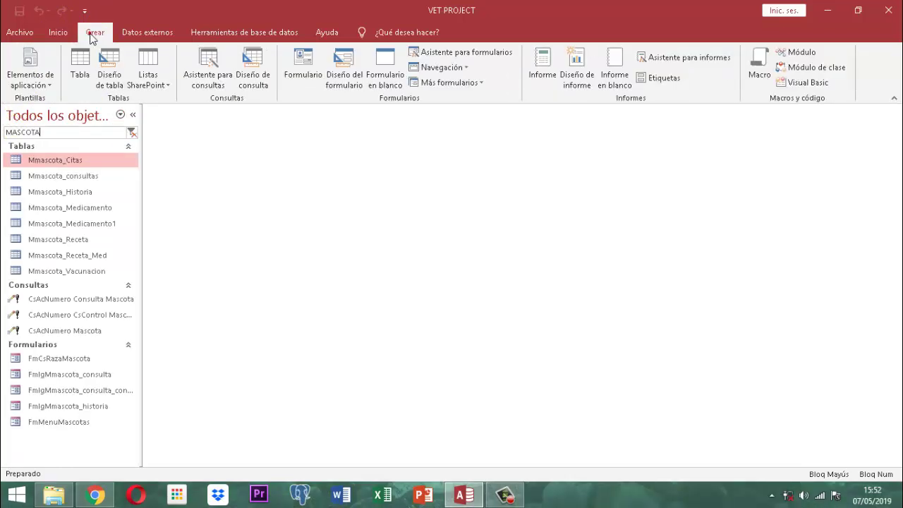
click(245, 65)
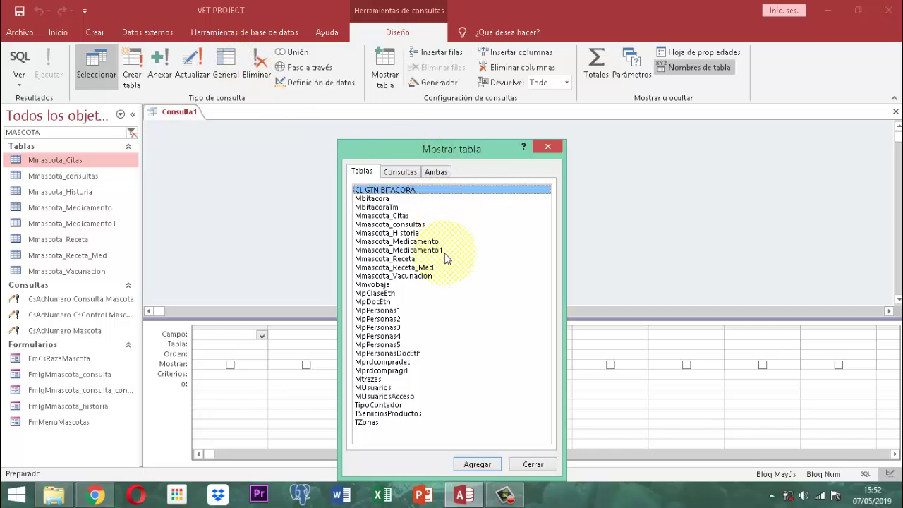
Step: Add the Mmascota_Medicamento1 table to the query and close Mostrar tabla
click(420, 250)
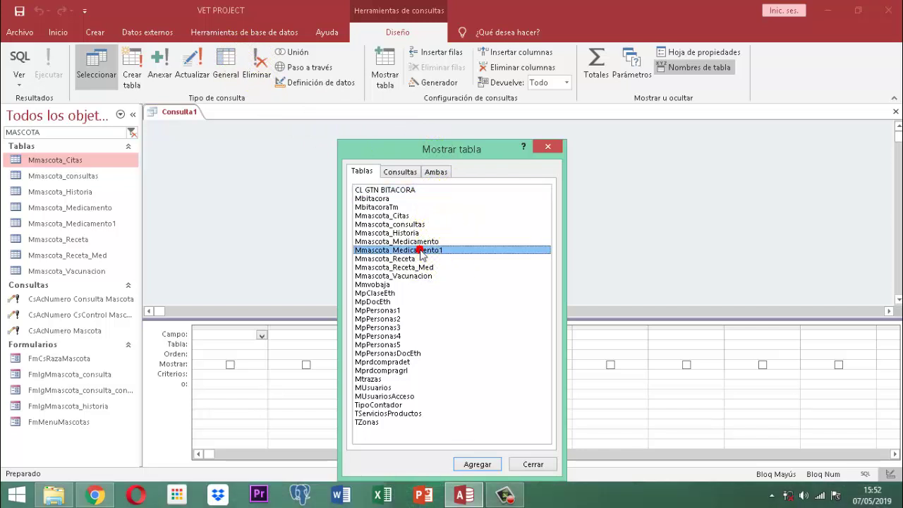
click(477, 465)
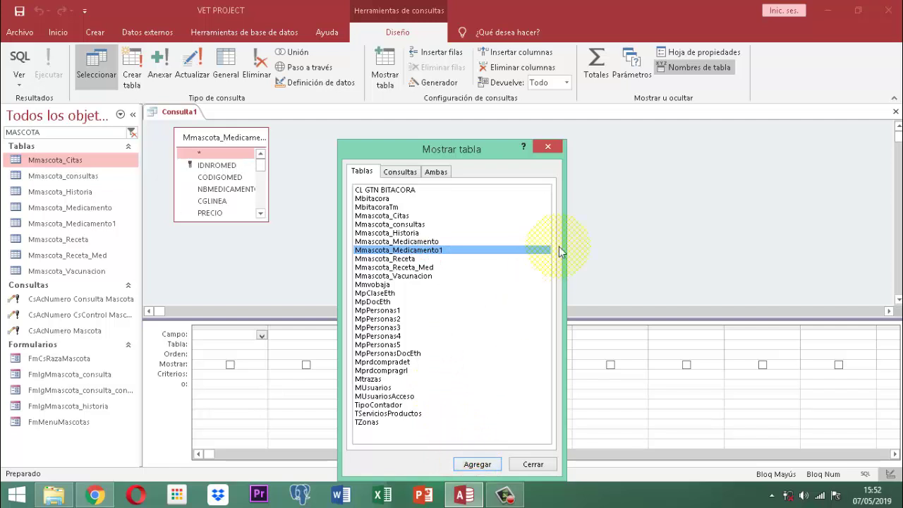
click(549, 147)
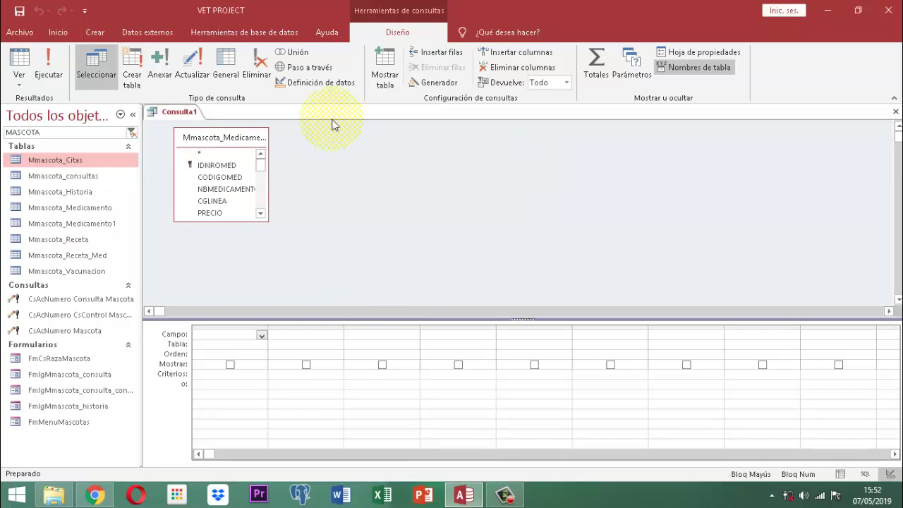
Step: Make Consulta1 a delete query with the criterion Es Nulo on CGLINEA, then close it
click(257, 76)
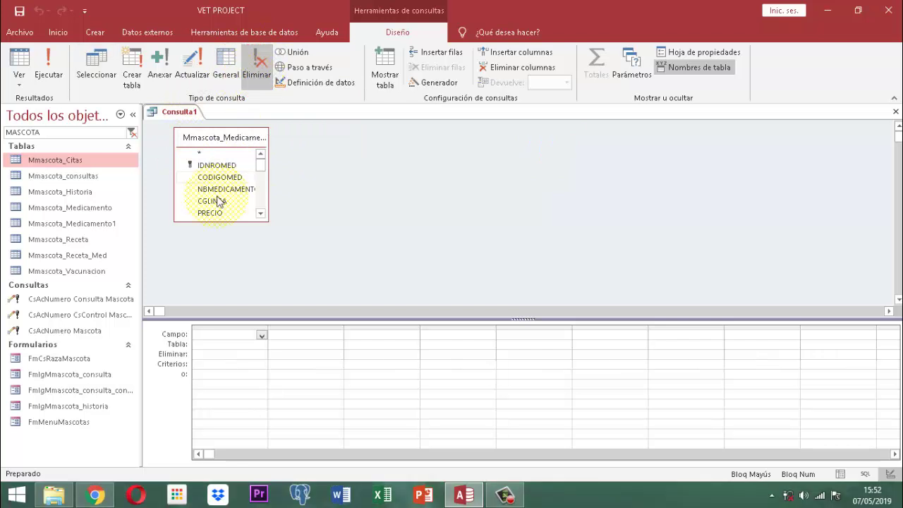
drag(211, 202, 224, 336)
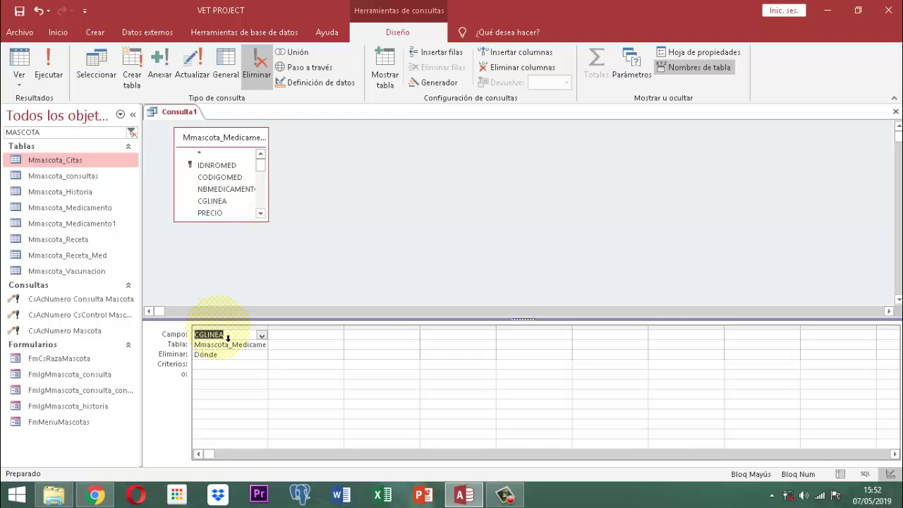
click(221, 370)
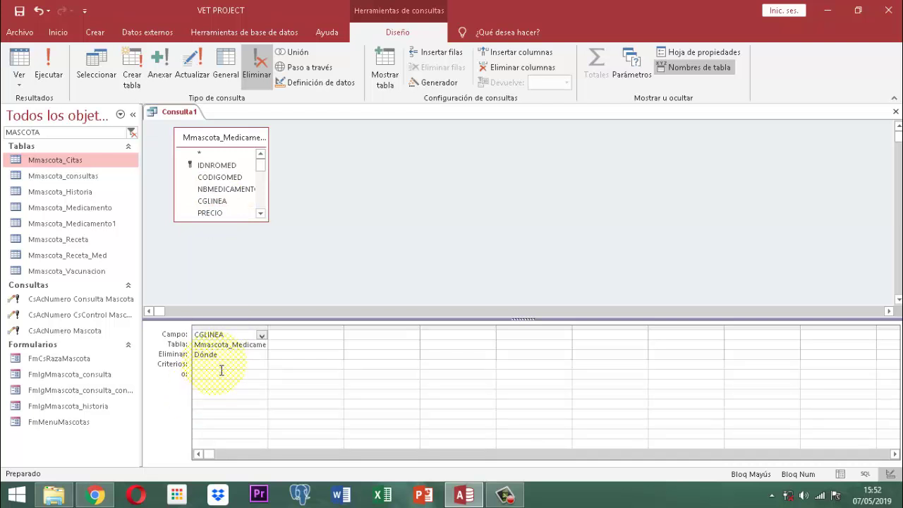
click(216, 365)
text(e)
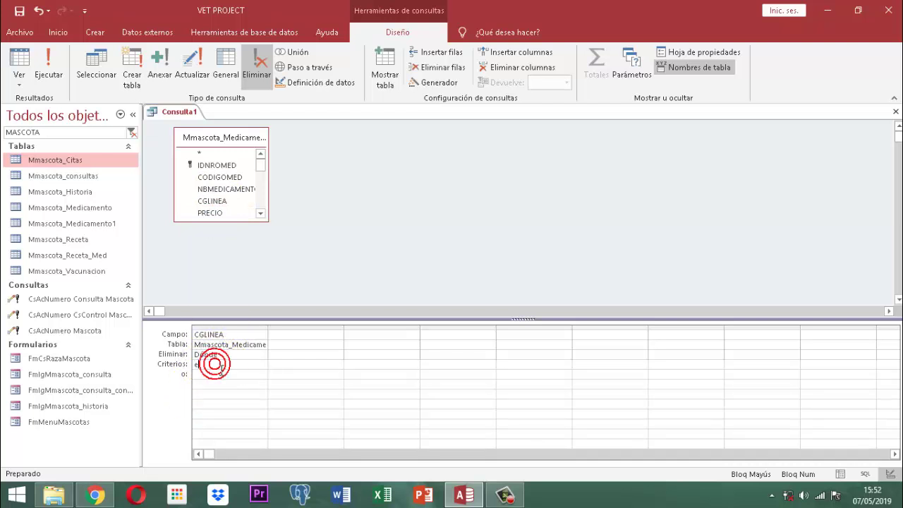
text(S NULO)
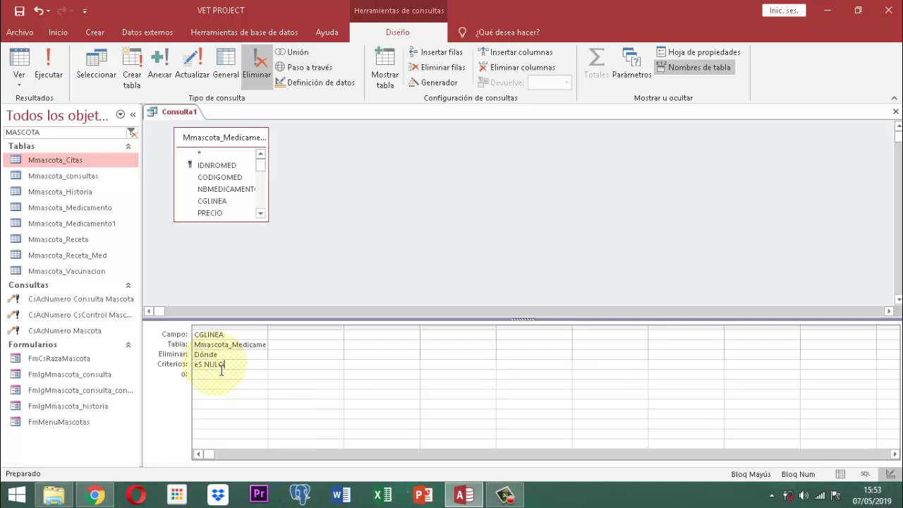
key(Tab)
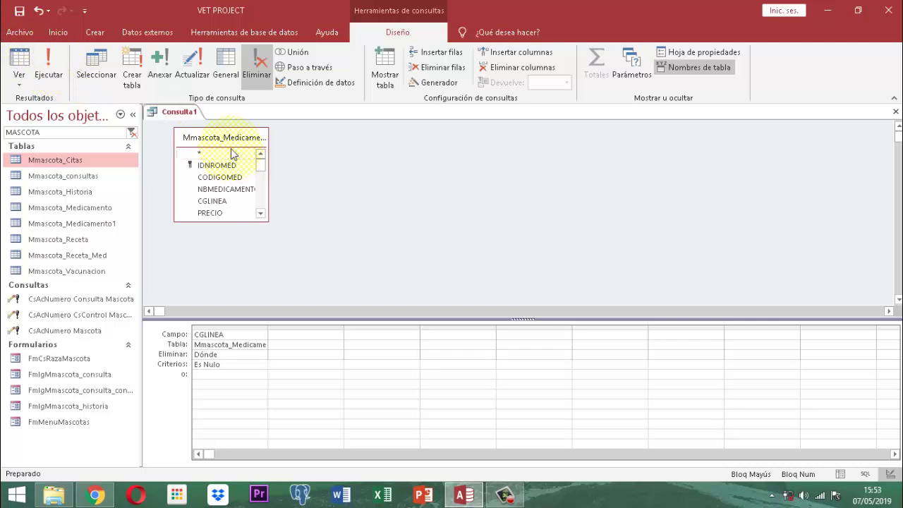
right_click(185, 113)
Step: Close Consulta1 without saving and open Mmascota_Medicamento1 in Design View
click(214, 137)
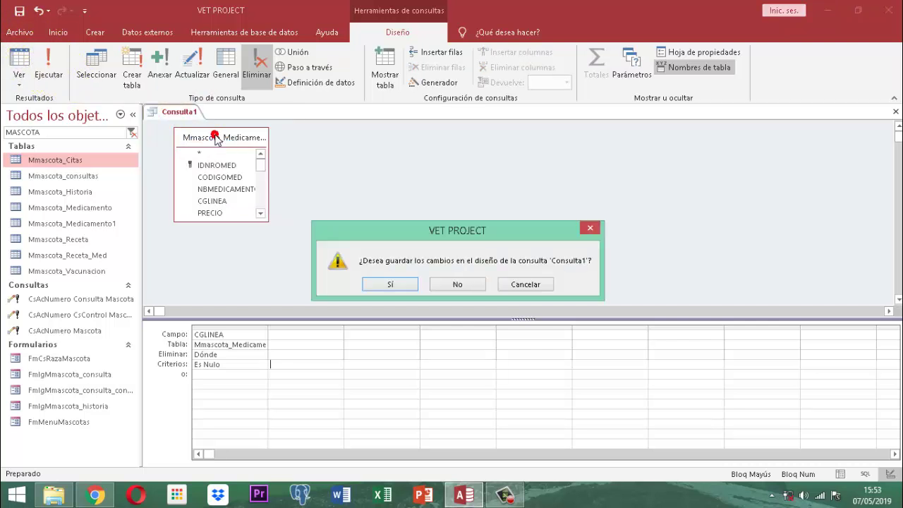
click(452, 286)
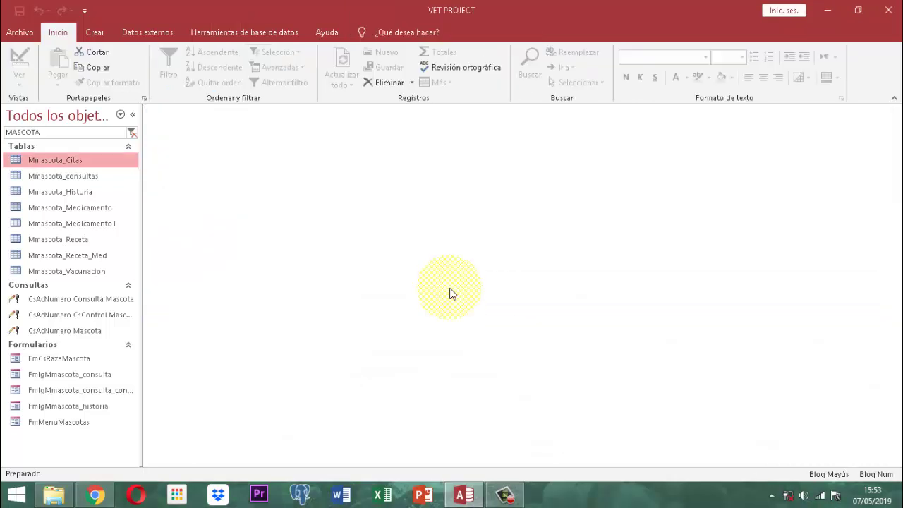
click(103, 223)
right_click(103, 224)
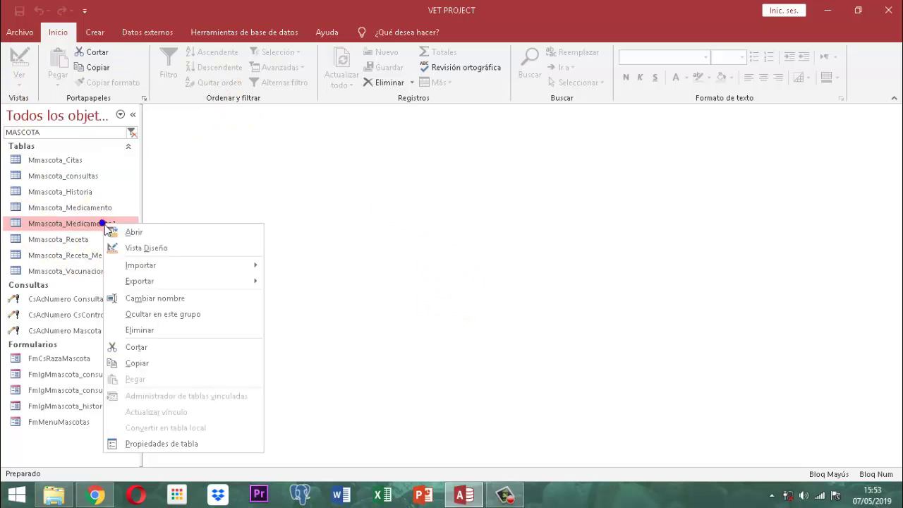
click(149, 247)
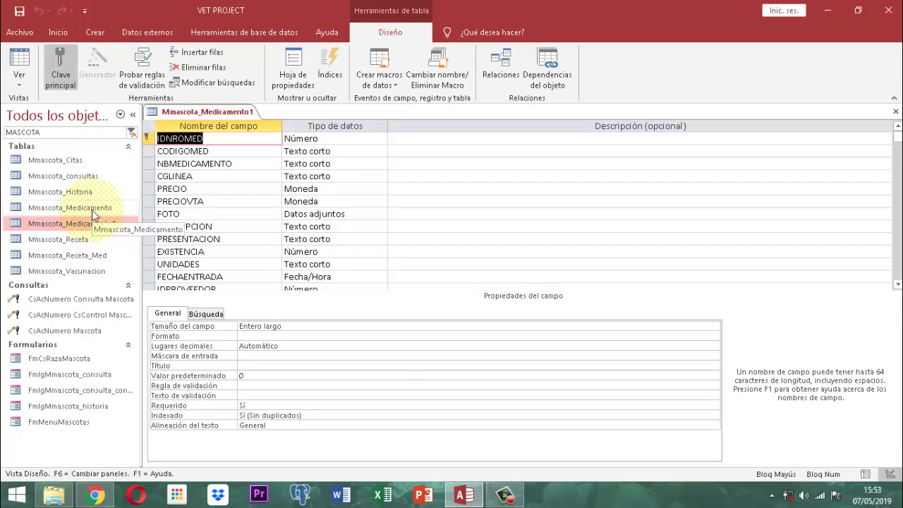
Step: Open the original Mmascota_Medicamento in Design View, then return to Mmascota_Medicamento1's design
click(92, 210)
right_click(92, 210)
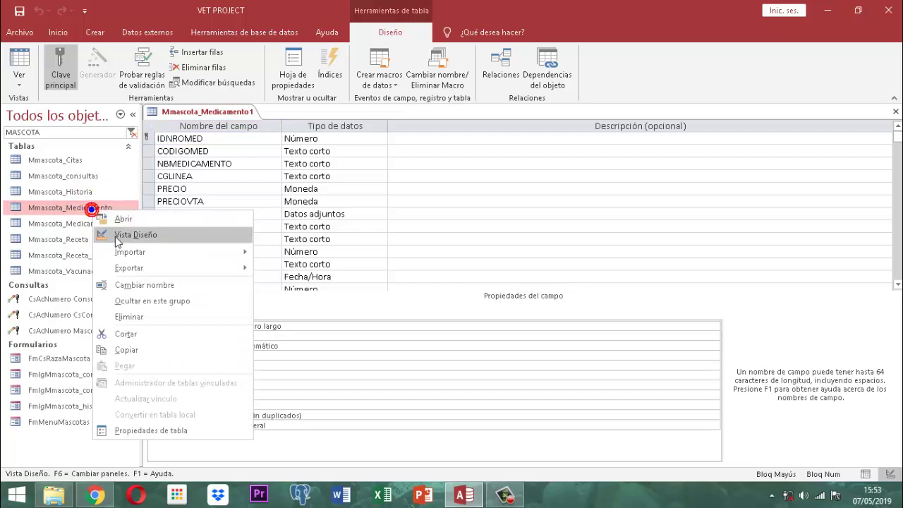
click(128, 238)
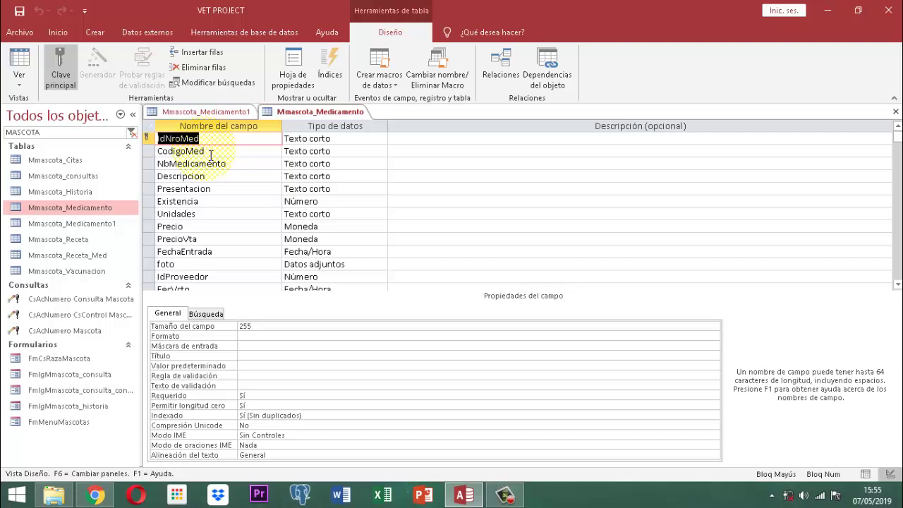
click(225, 113)
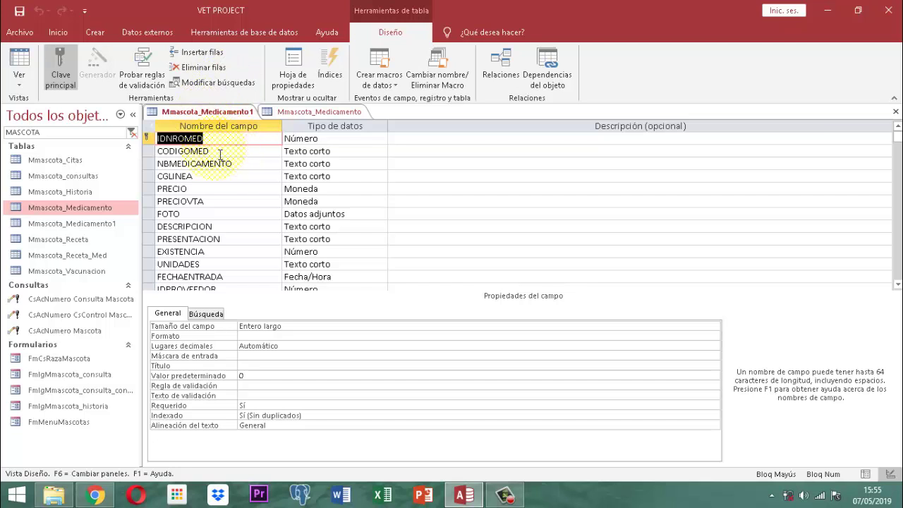
click(214, 150)
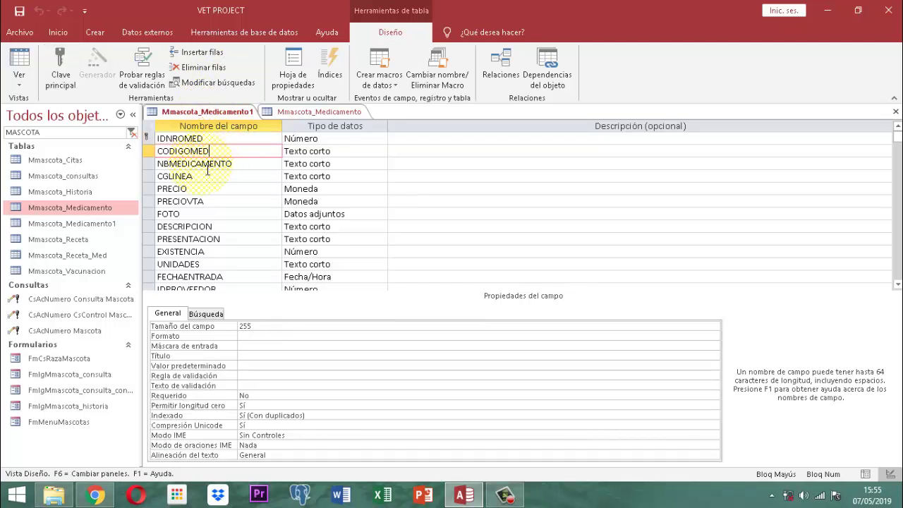
click(201, 165)
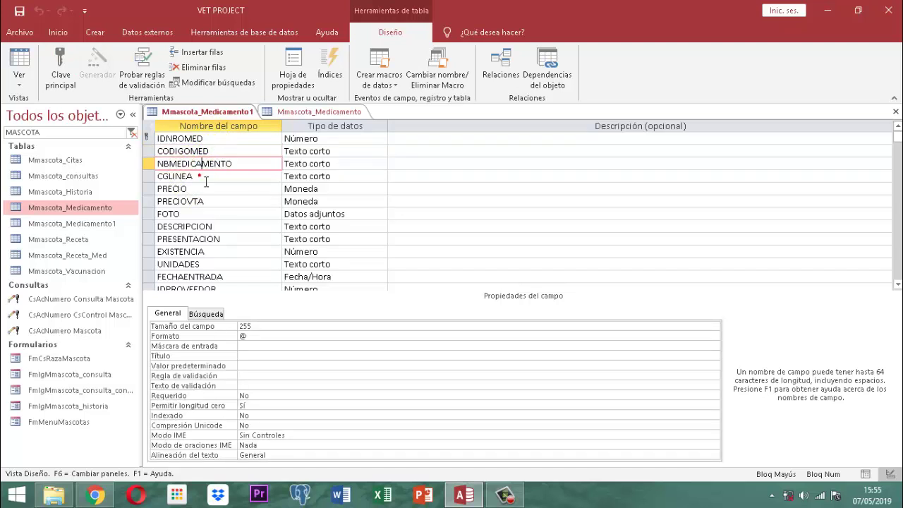
click(199, 176)
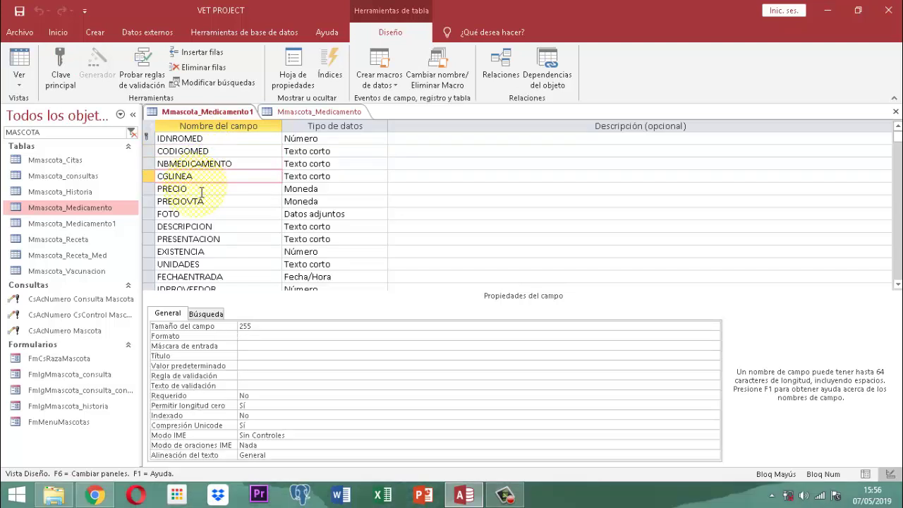
click(201, 190)
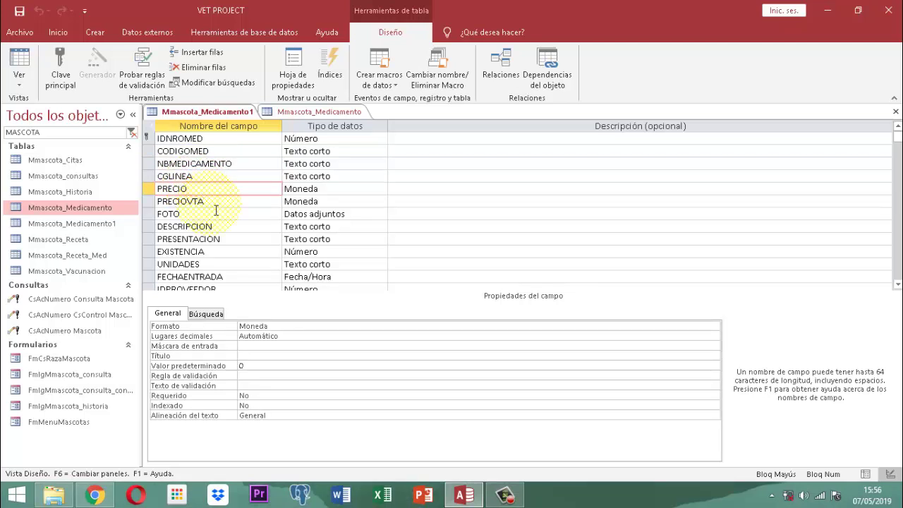
click(213, 202)
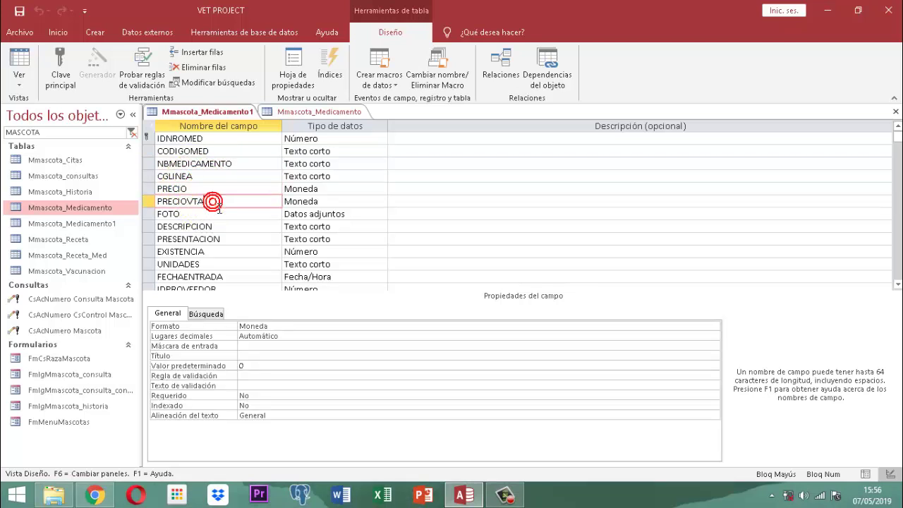
click(205, 211)
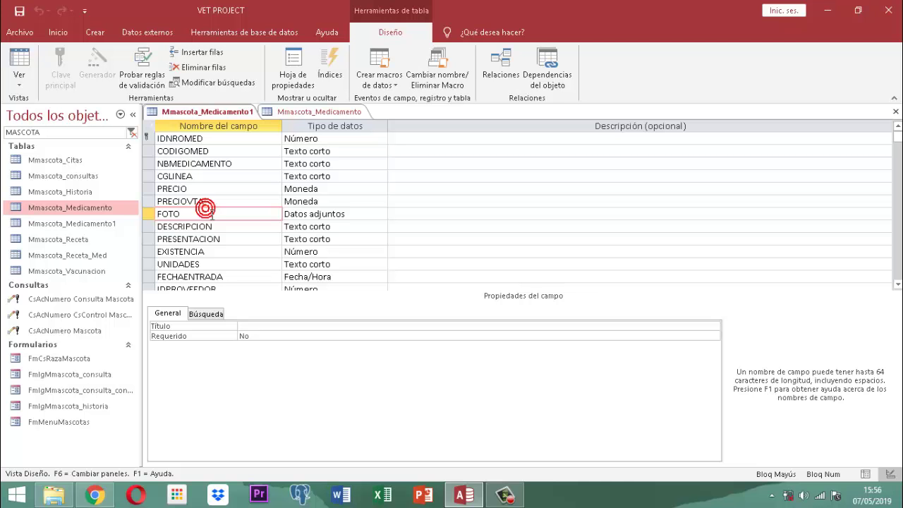
click(223, 228)
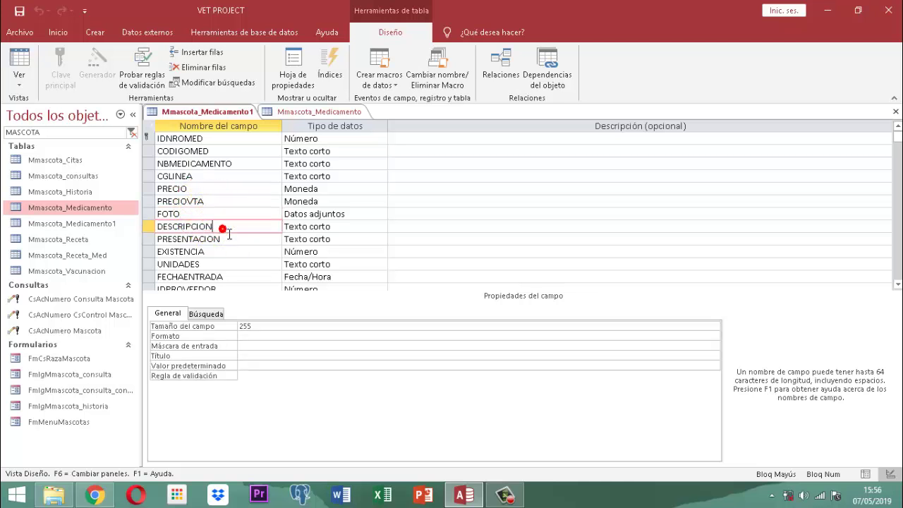
click(223, 239)
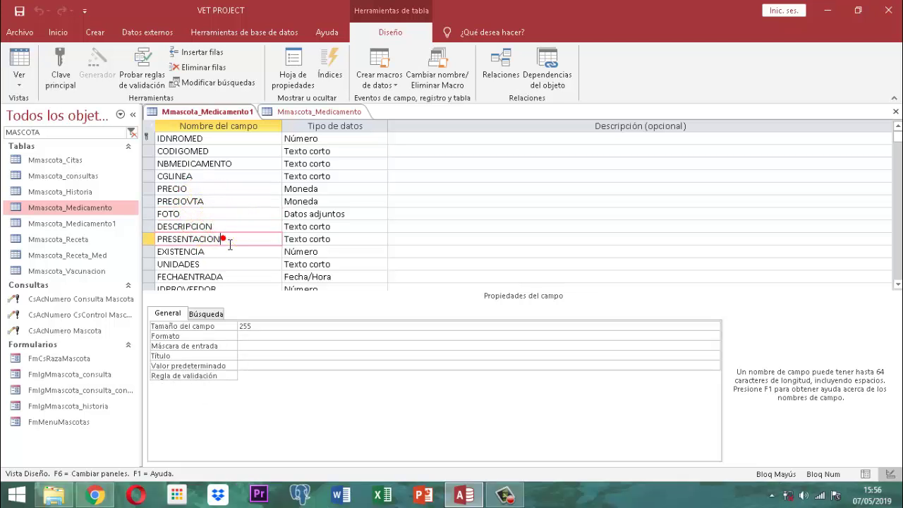
click(224, 253)
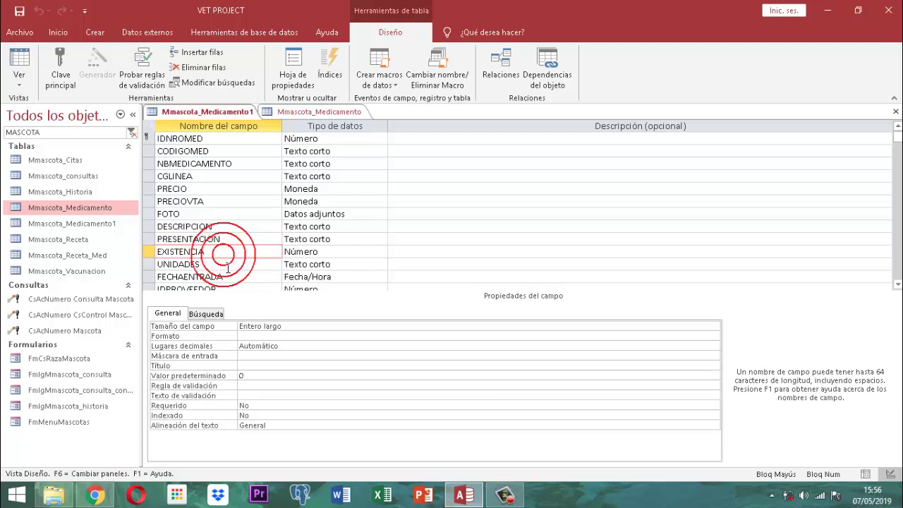
click(226, 265)
click(235, 276)
scroll(243, 283, down, 2)
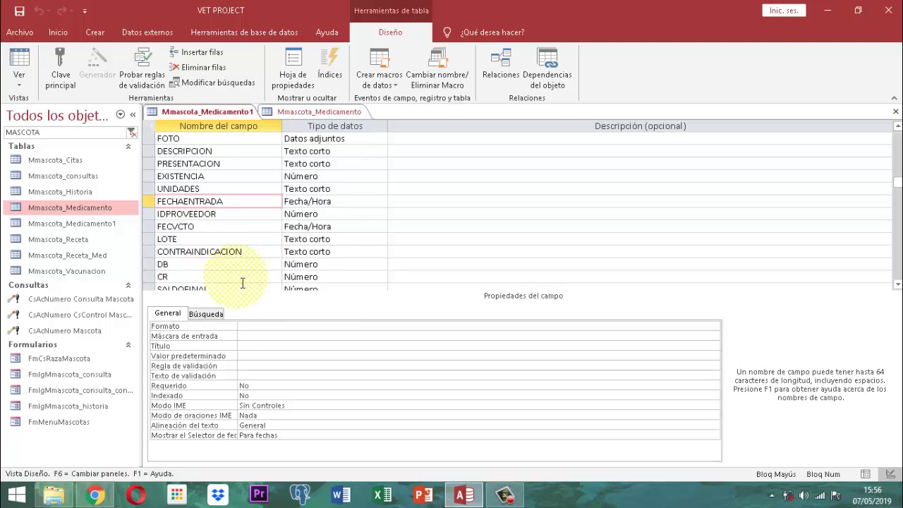
click(237, 214)
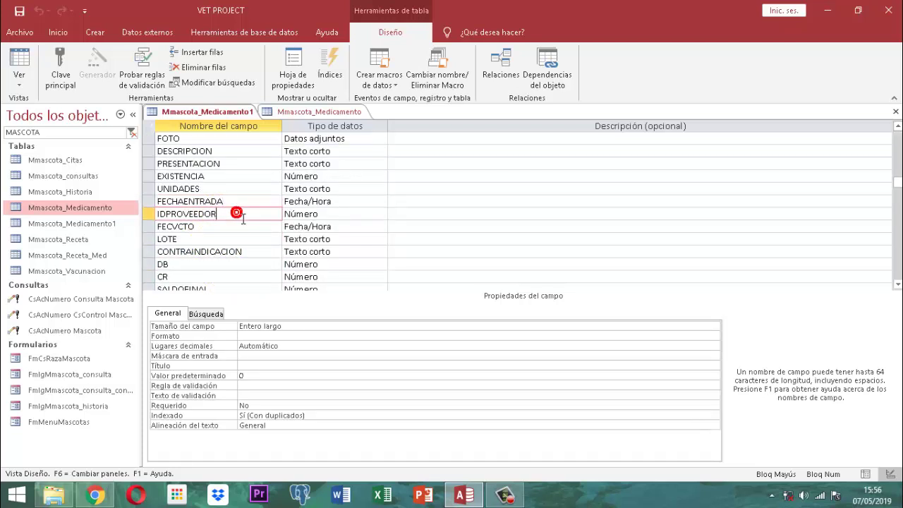
click(216, 226)
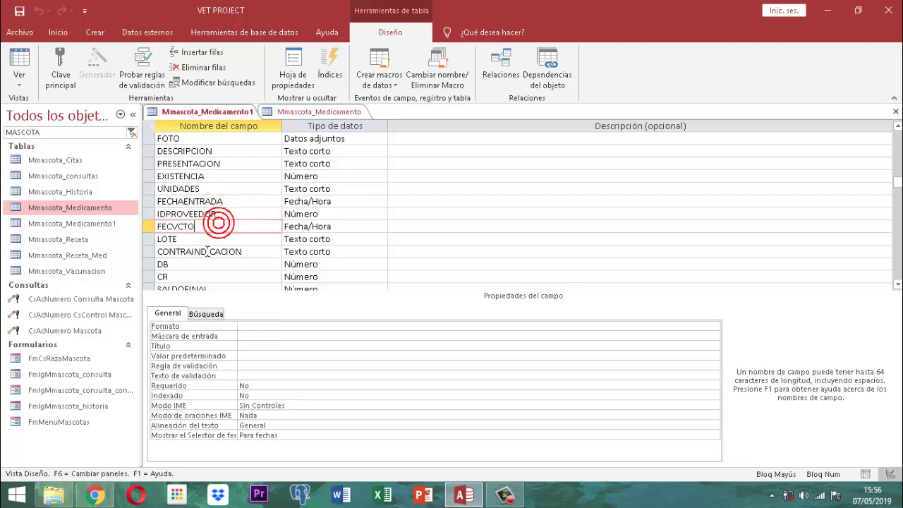
click(202, 239)
click(207, 252)
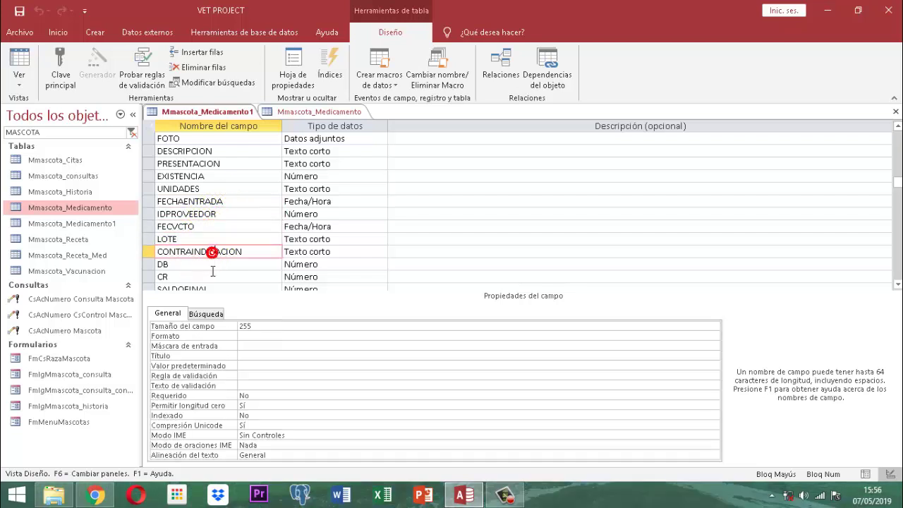
scroll(207, 276, down, 2)
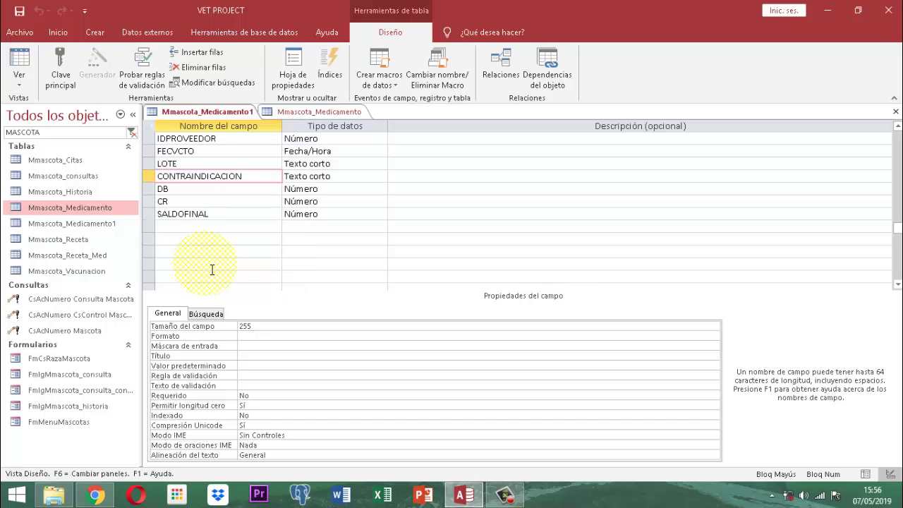
click(200, 188)
click(199, 202)
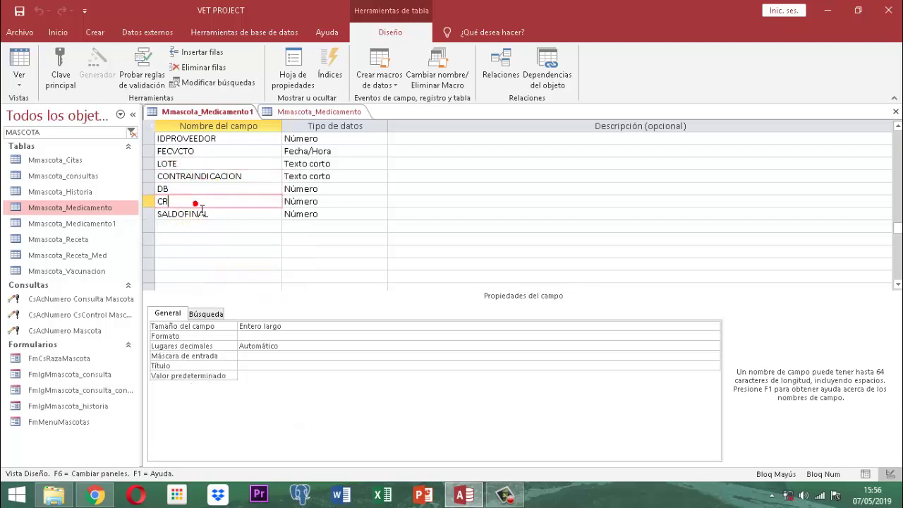
click(214, 213)
scroll(227, 204, up, 4)
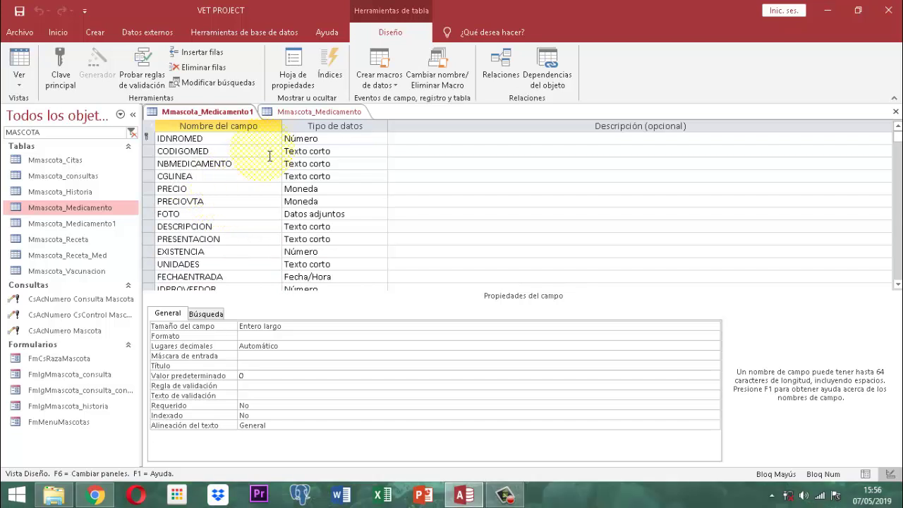
Step: Close the Mmascota_Medicamento design tab, then delete that table and confirm with Sí
click(304, 113)
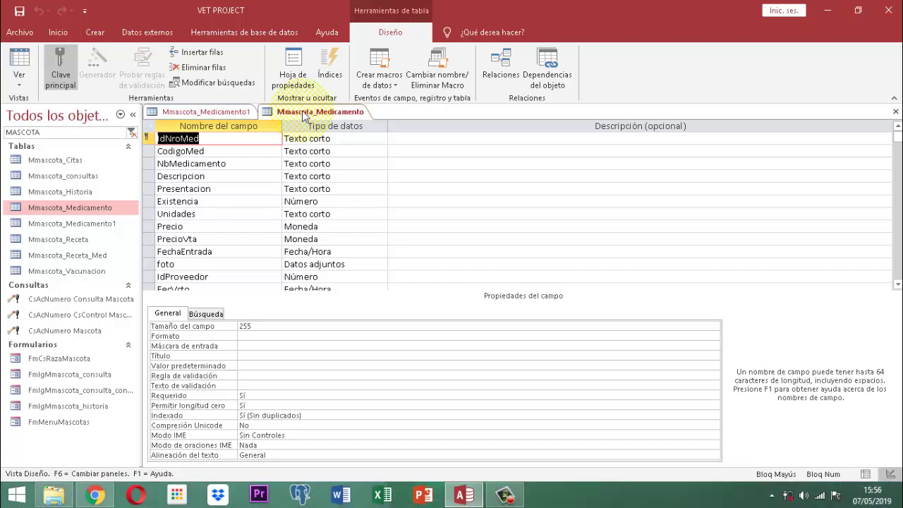
right_click(305, 116)
click(319, 134)
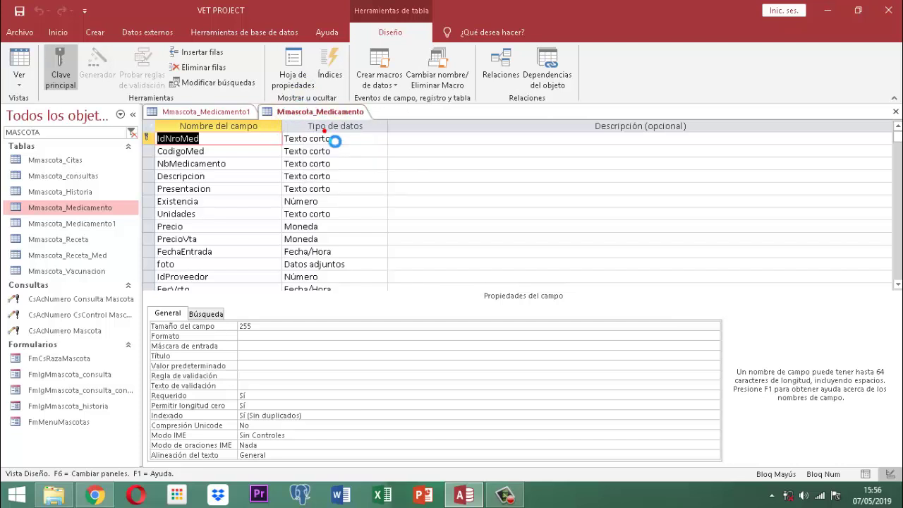
right_click(75, 210)
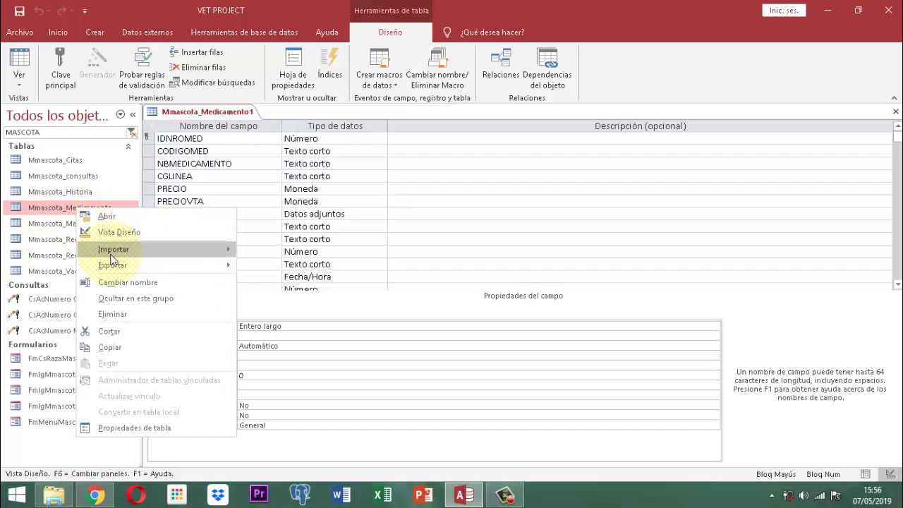
click(109, 315)
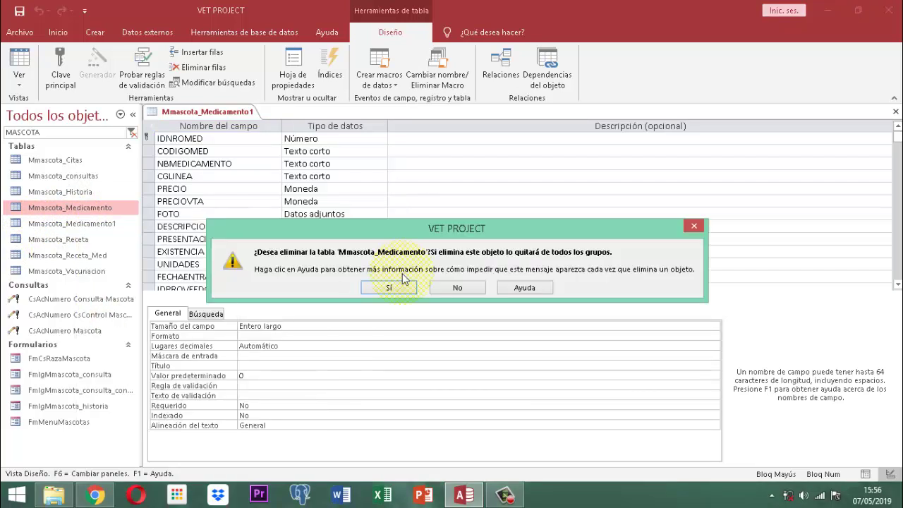
click(388, 286)
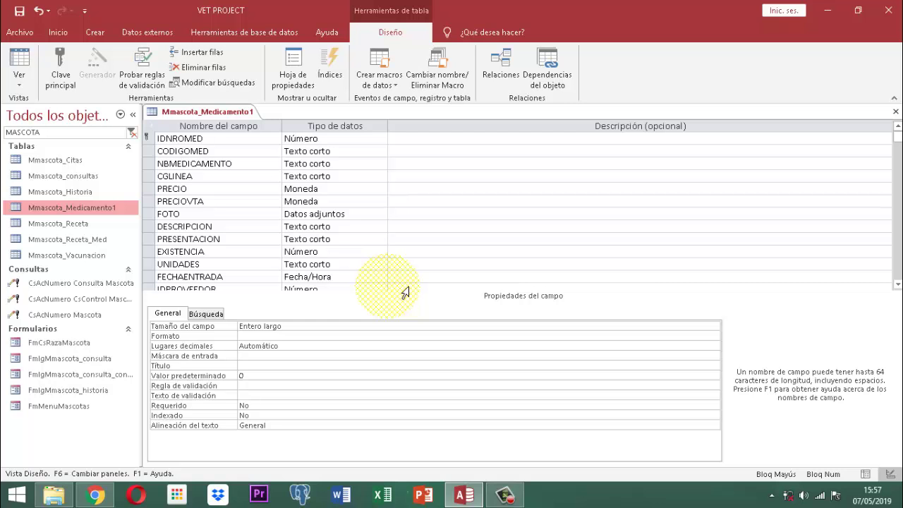
Step: Close the Mmascota_Medicamento1 design view and rename the table to Mmascota_Medicamento by removing the trailing 1
right_click(211, 112)
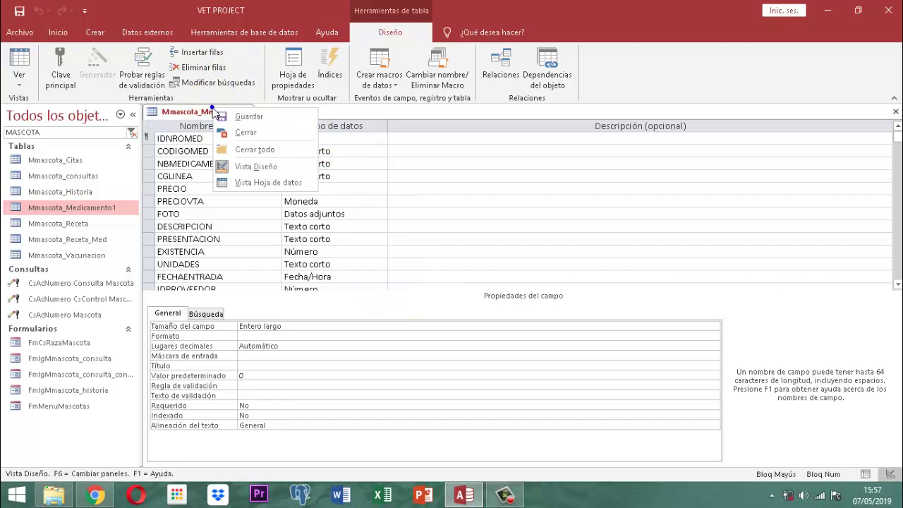
click(244, 133)
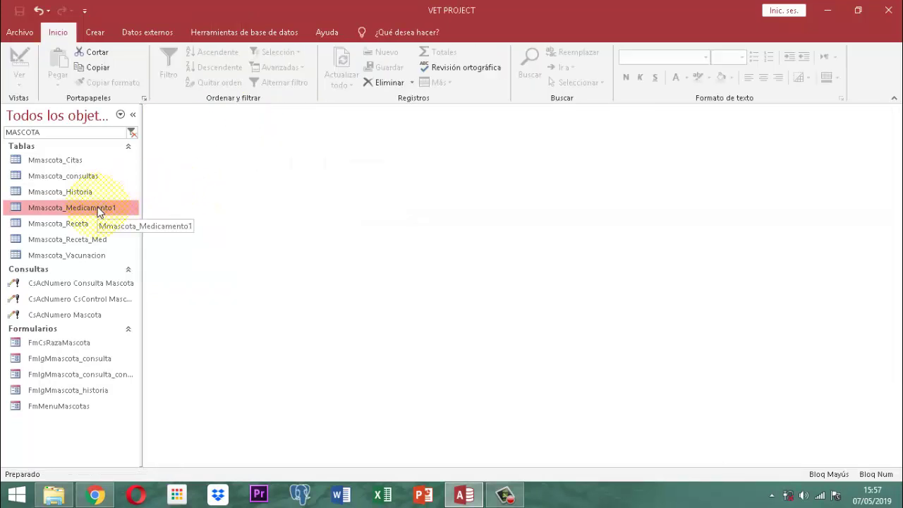
right_click(100, 209)
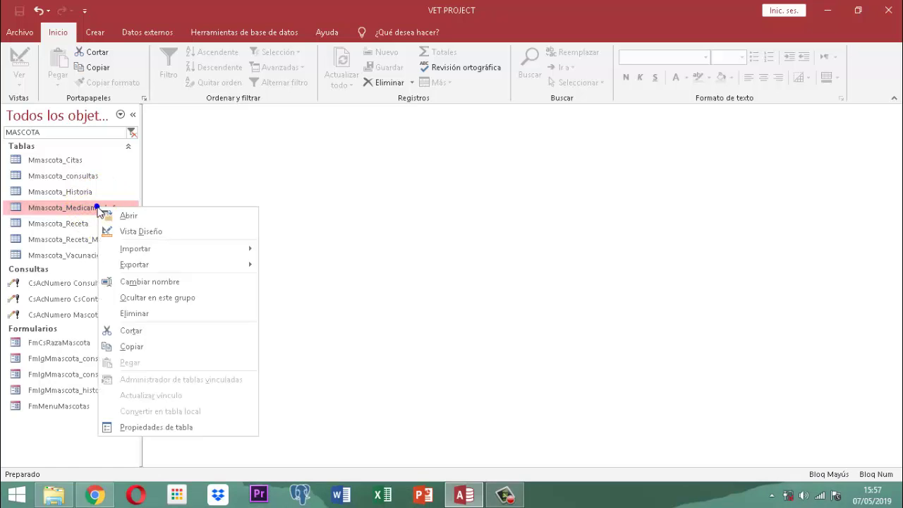
click(167, 282)
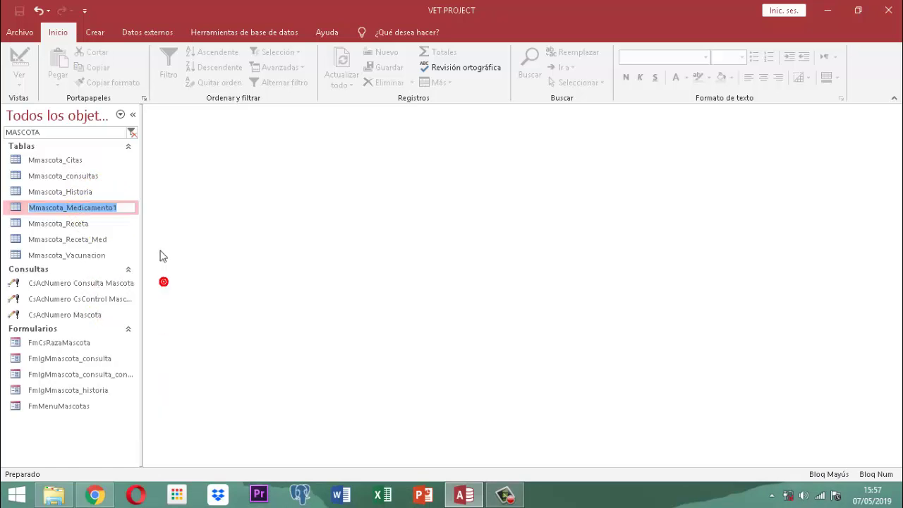
click(129, 207)
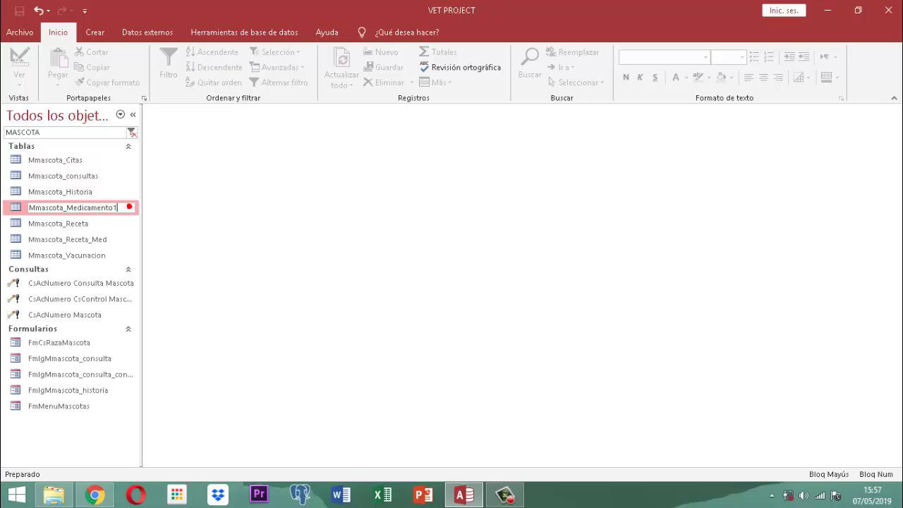
key(BackSpace)
key(Return)
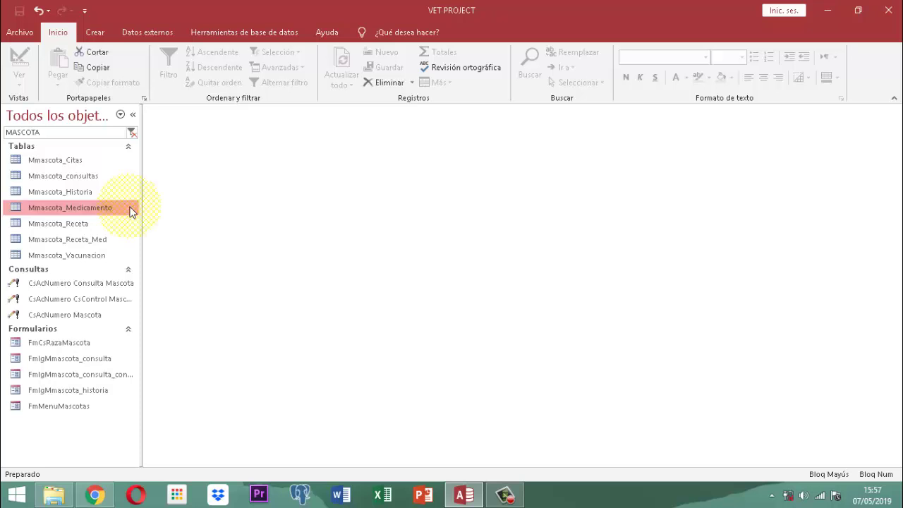
Step: Open Mmascota_Medicamento in Datasheet View, showing its 20 medication records from BIOTIVET to ULTRAFIL
double_click(98, 212)
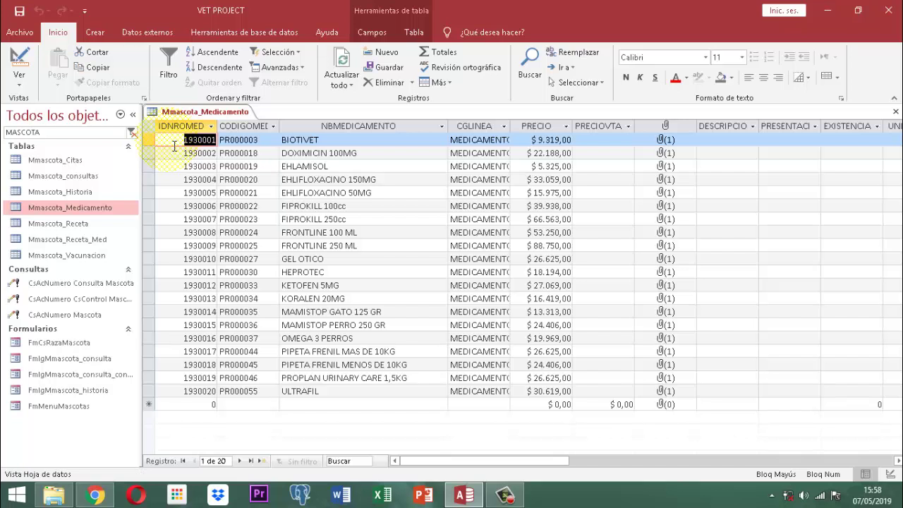
right_click(219, 111)
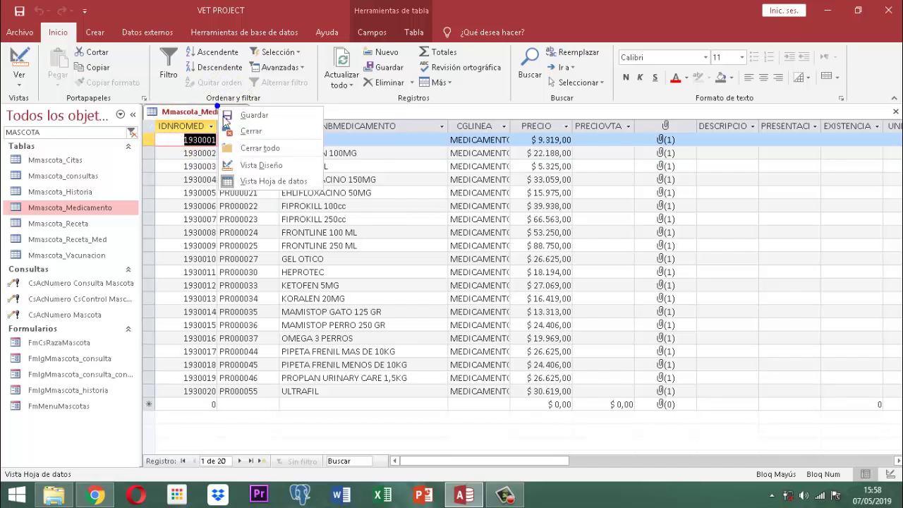
Step: Close the Mmascota_Medicamento datasheet and postpone the Malwarebytes update prompt with Más tarde
click(240, 133)
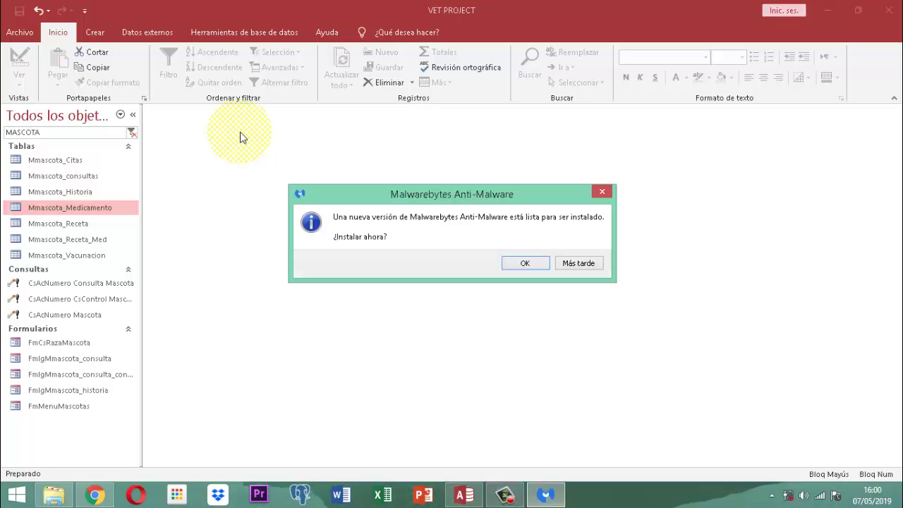
click(583, 264)
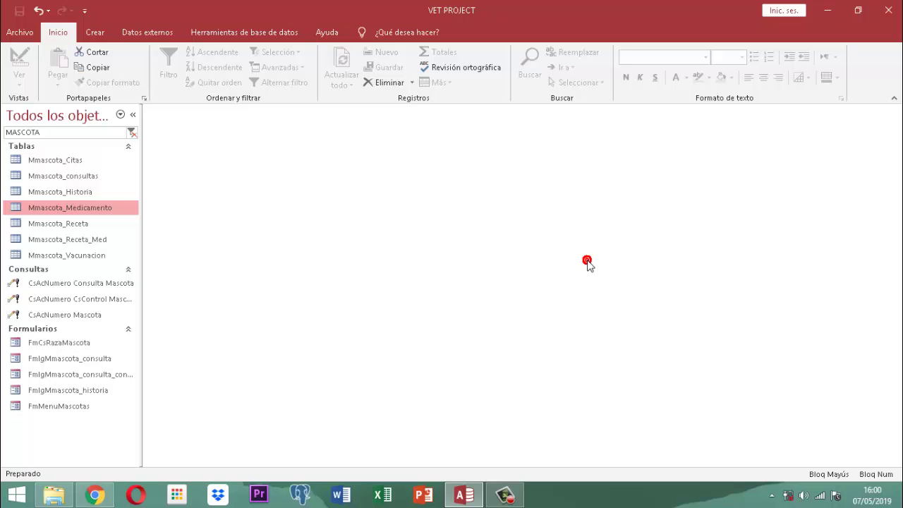
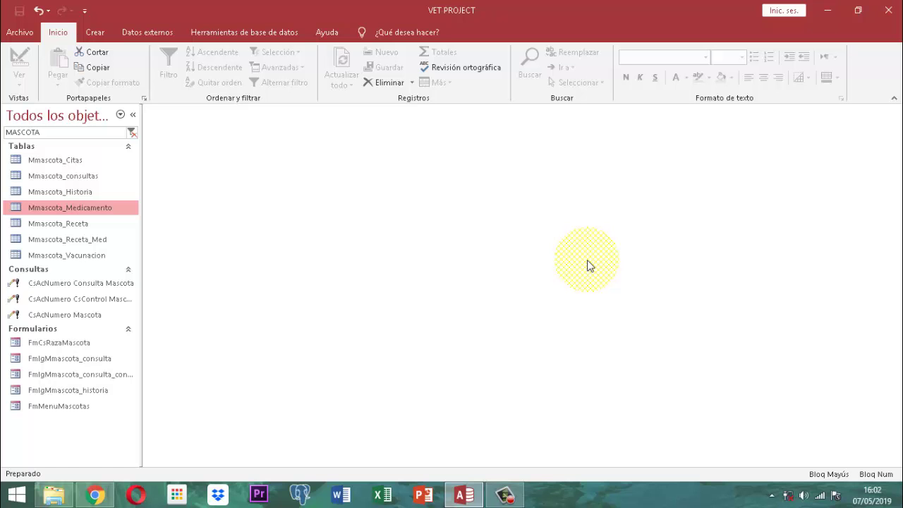
Step: Open the Mmascota_Medicamento table in Design View to list its fields and data types
right_click(62, 210)
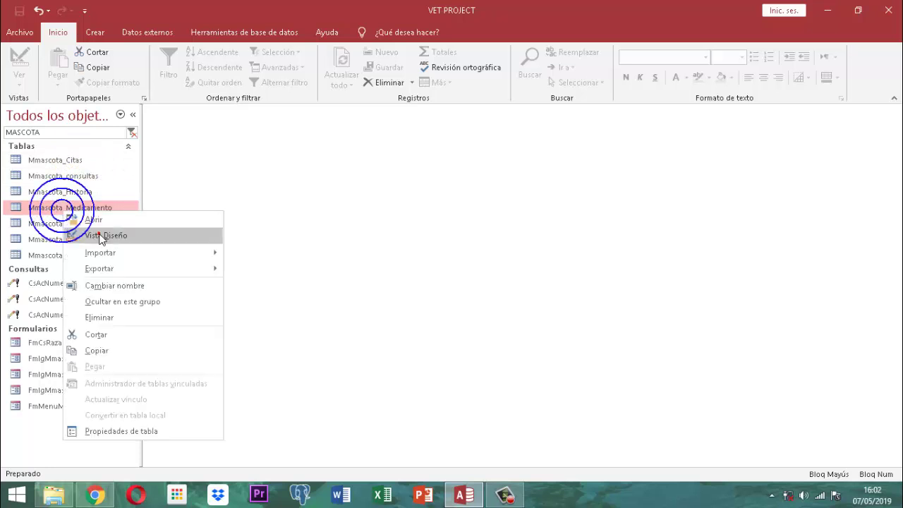
click(96, 233)
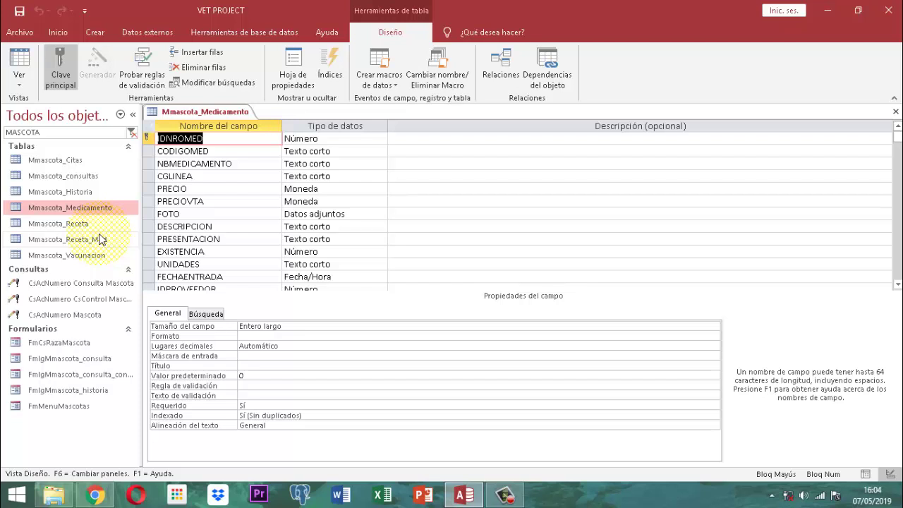
click(220, 180)
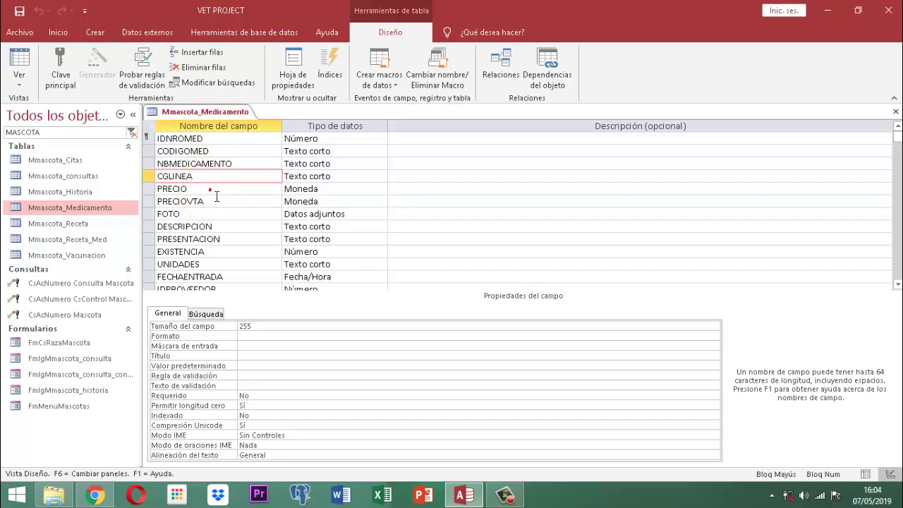
click(211, 189)
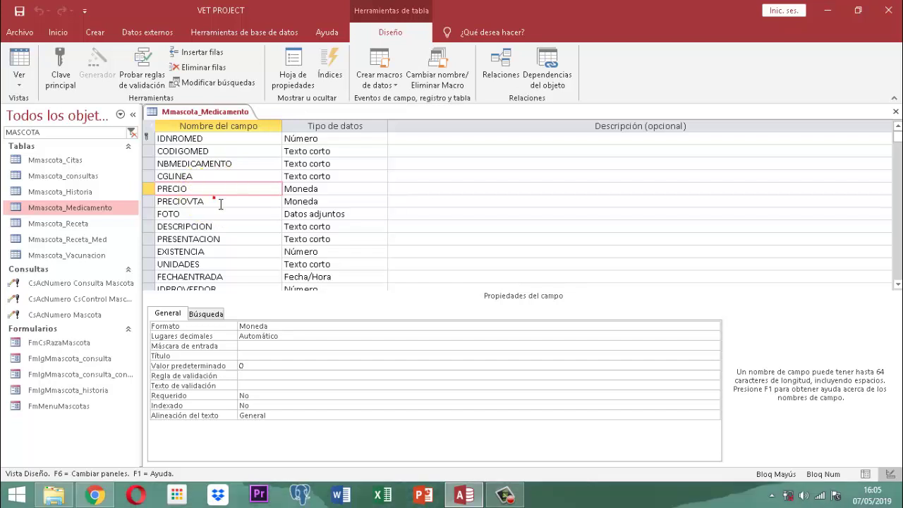
click(215, 199)
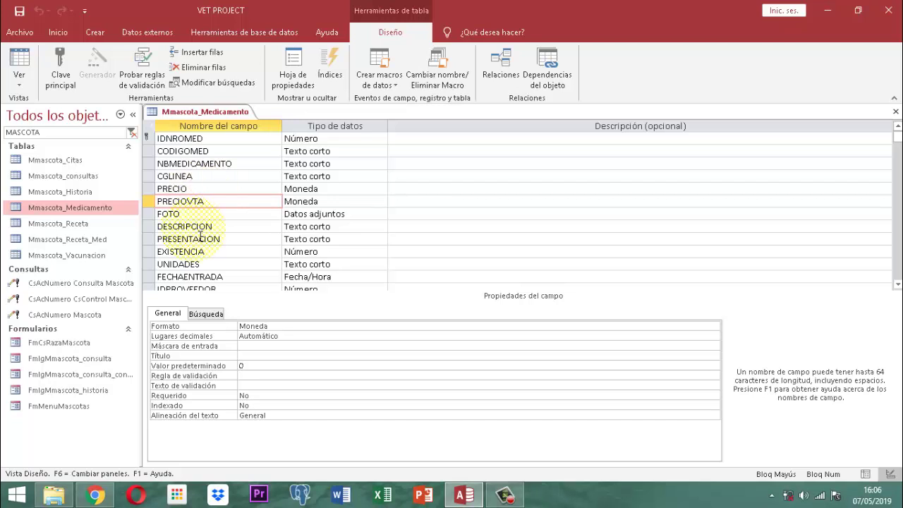
click(207, 215)
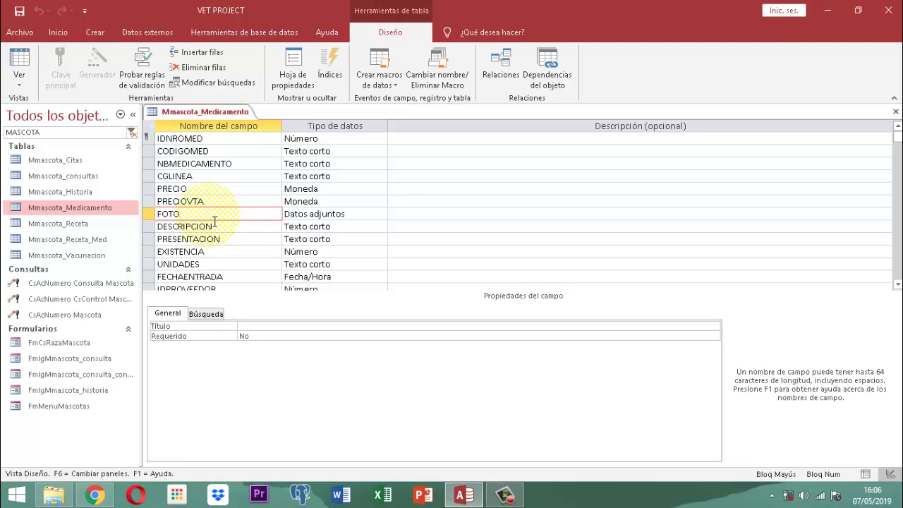
click(223, 224)
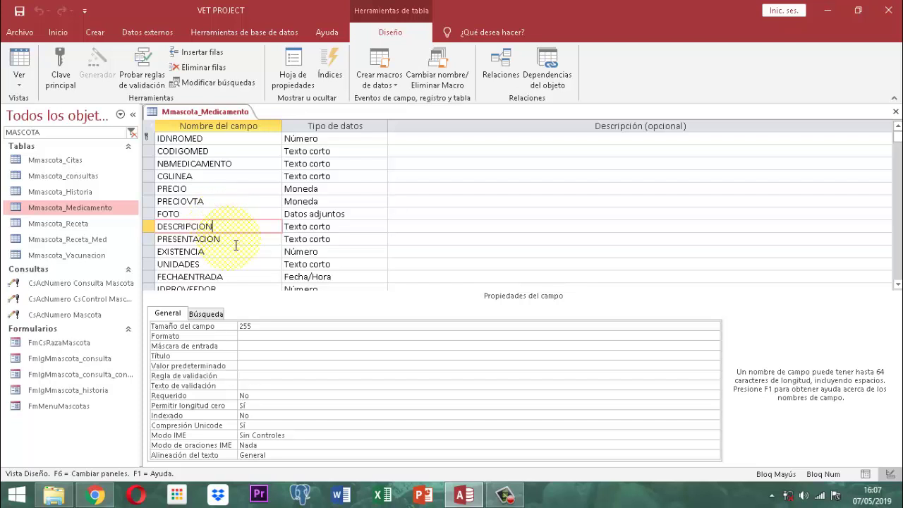
click(233, 238)
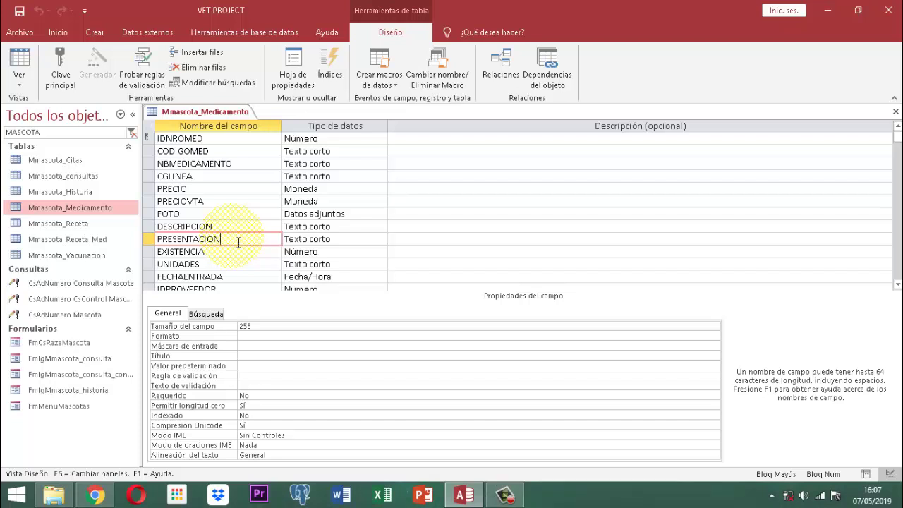
click(225, 255)
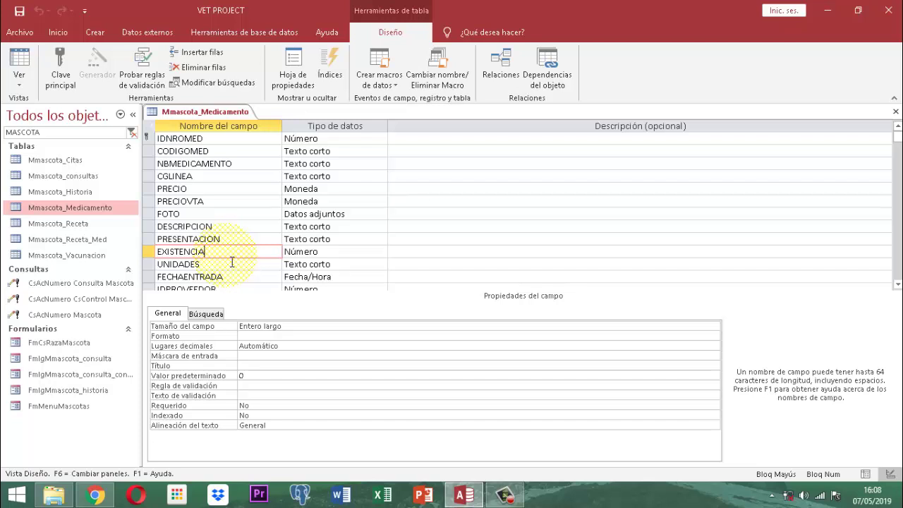
scroll(231, 262, down, 1)
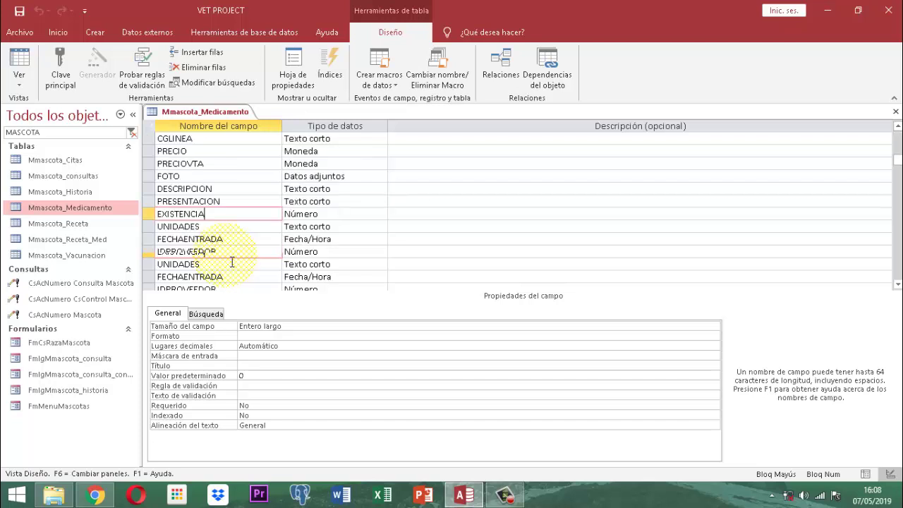
click(226, 226)
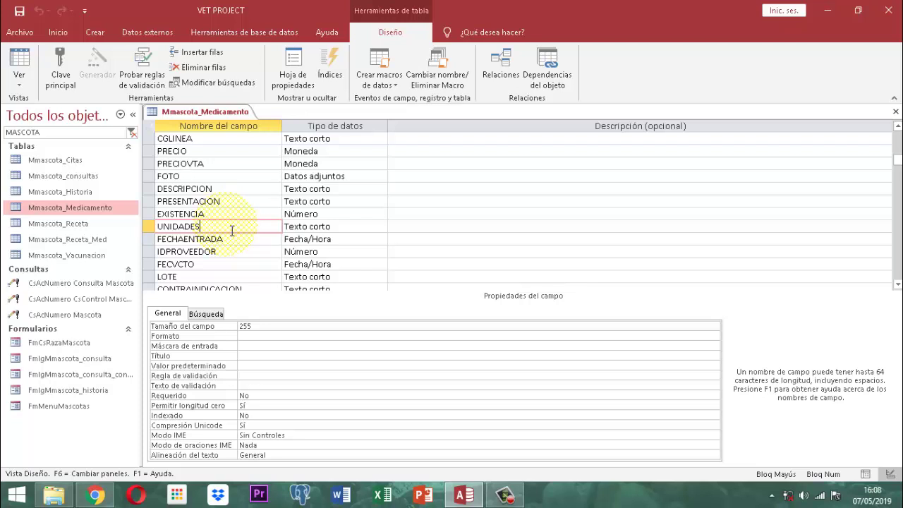
click(235, 240)
click(236, 241)
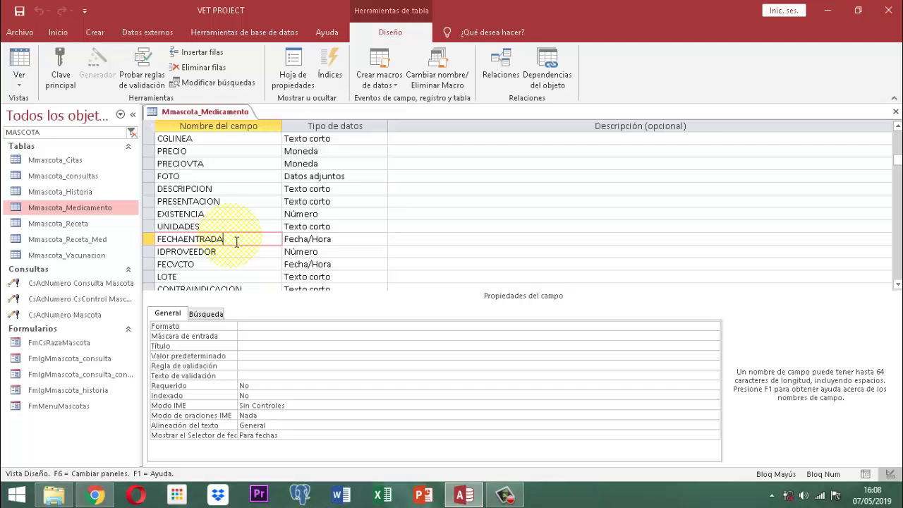
click(235, 252)
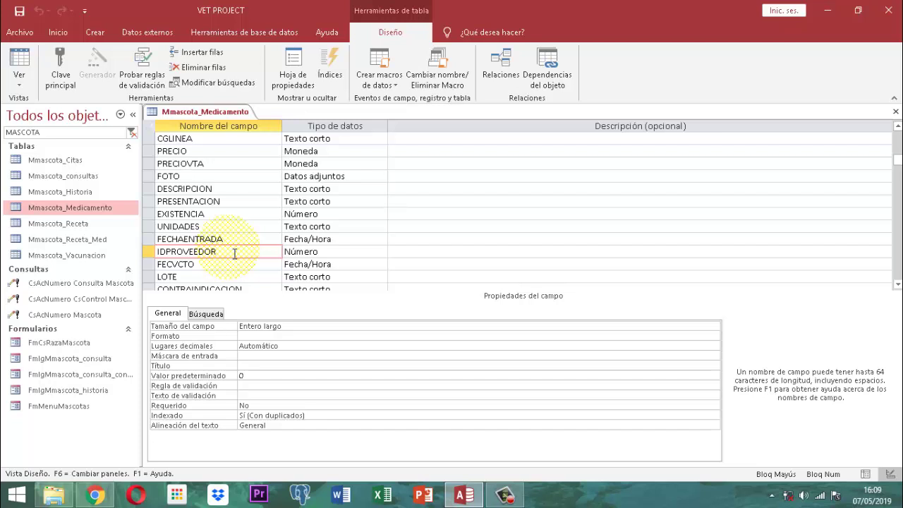
click(213, 264)
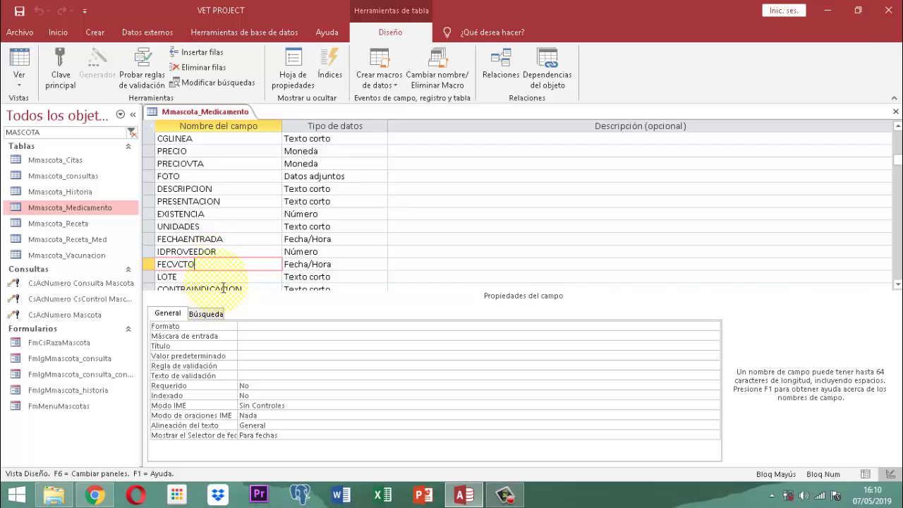
click(223, 279)
scroll(224, 287, down, 2)
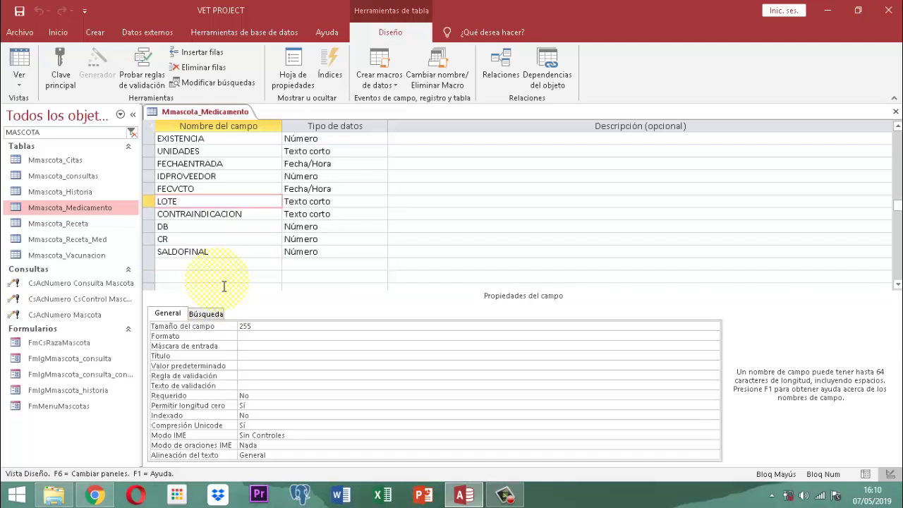
click(253, 216)
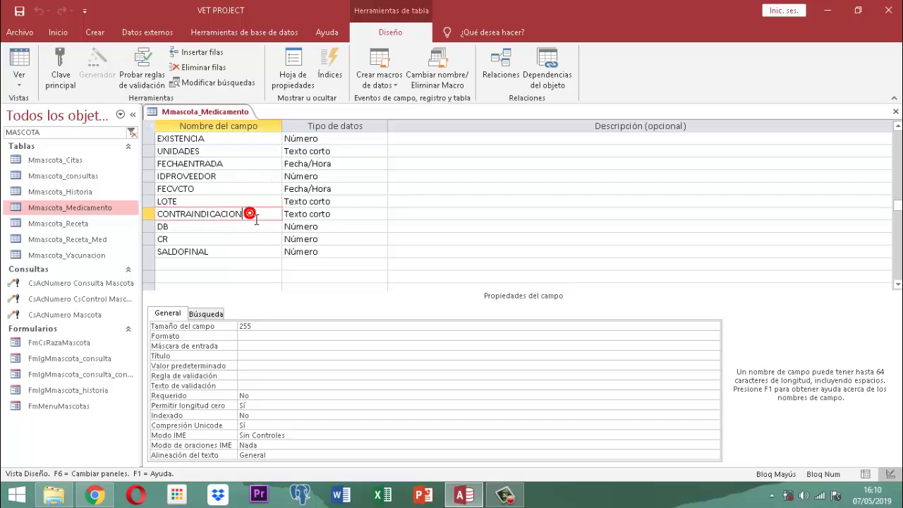
click(199, 226)
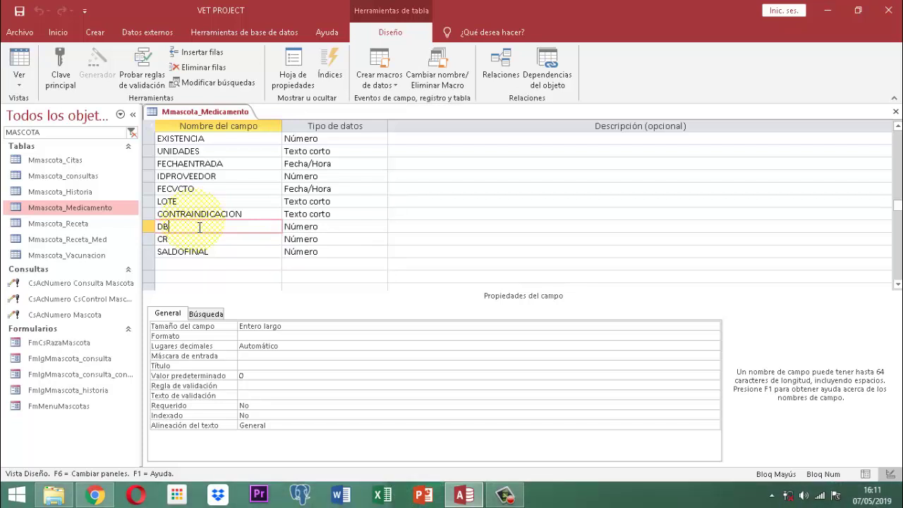
click(188, 239)
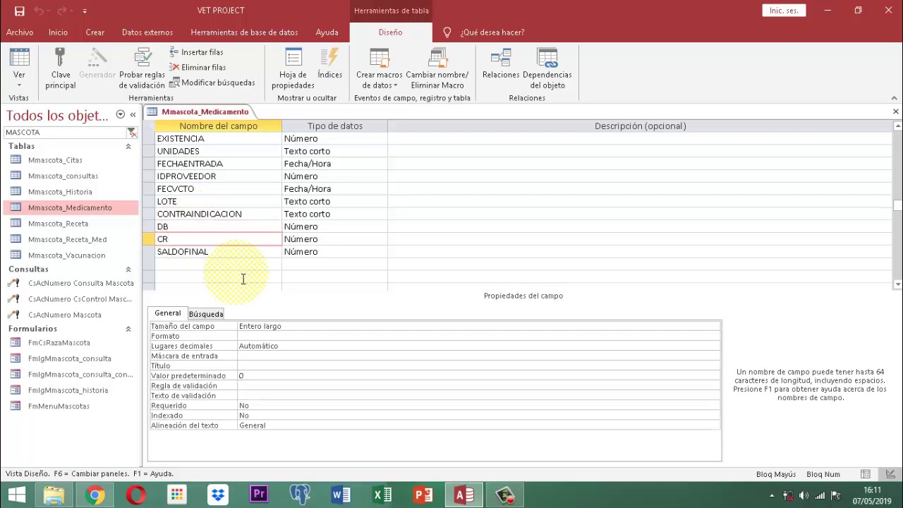
click(237, 252)
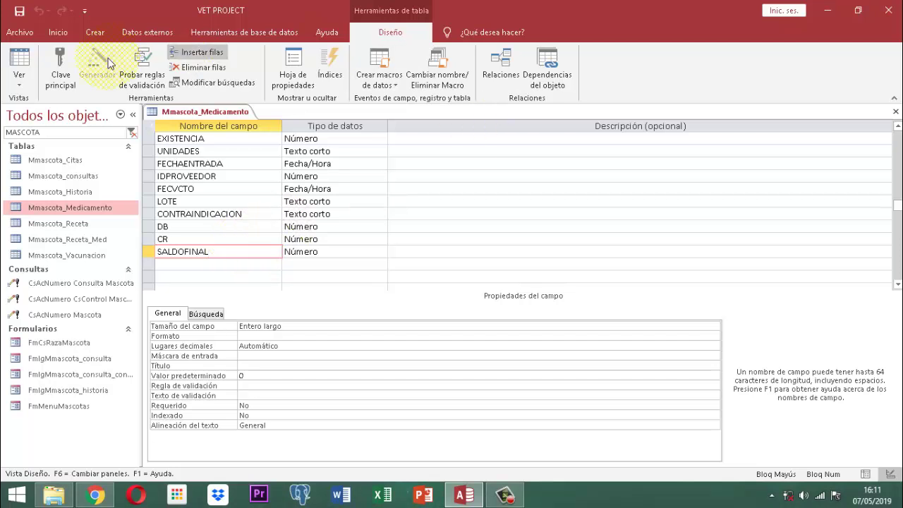
Step: Close the Mmascota_Medicamento table design, leaving the MASCOTA-filtered object list with nothing open
right_click(203, 118)
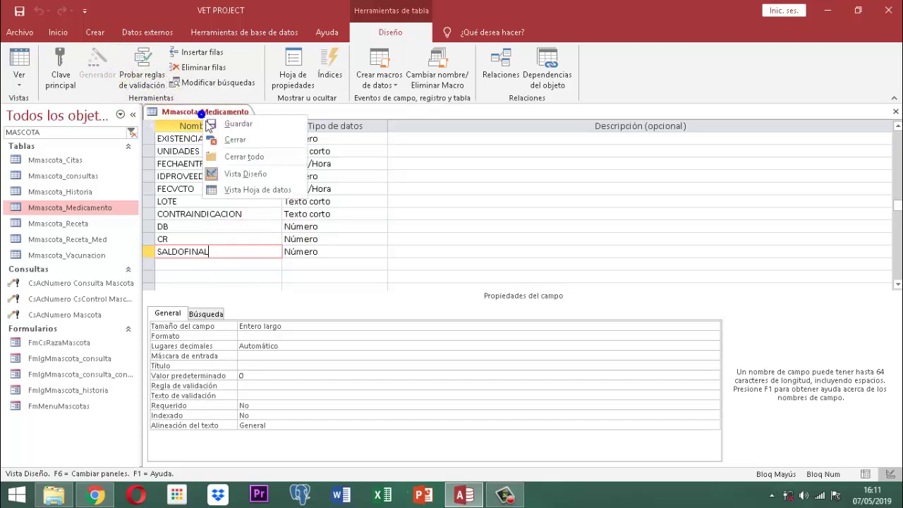
click(235, 116)
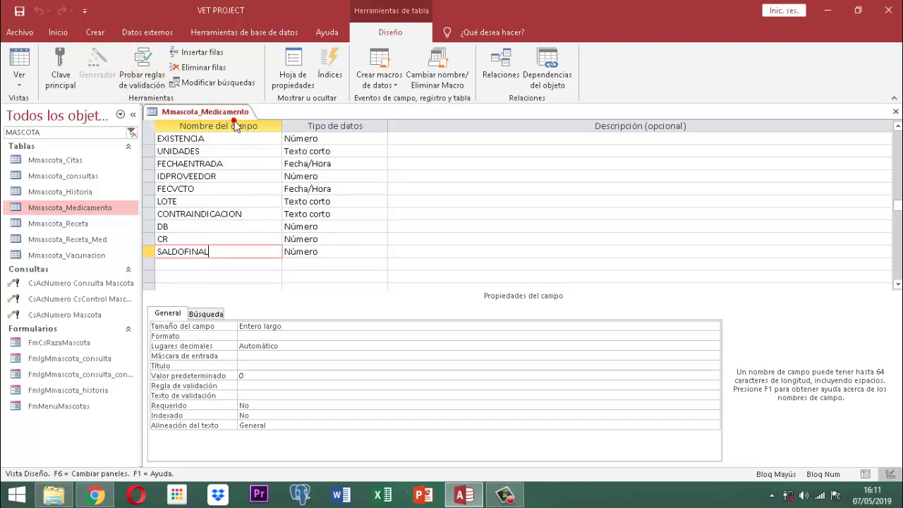
right_click(231, 113)
click(250, 135)
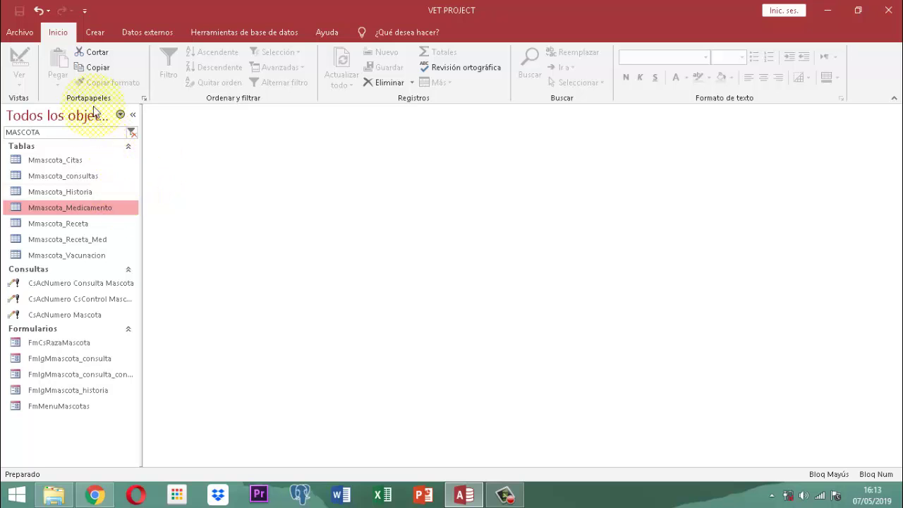
Step: Replace the navigation pane search filter MASCOTA with PUBLIC
click(66, 135)
double_click(66, 135)
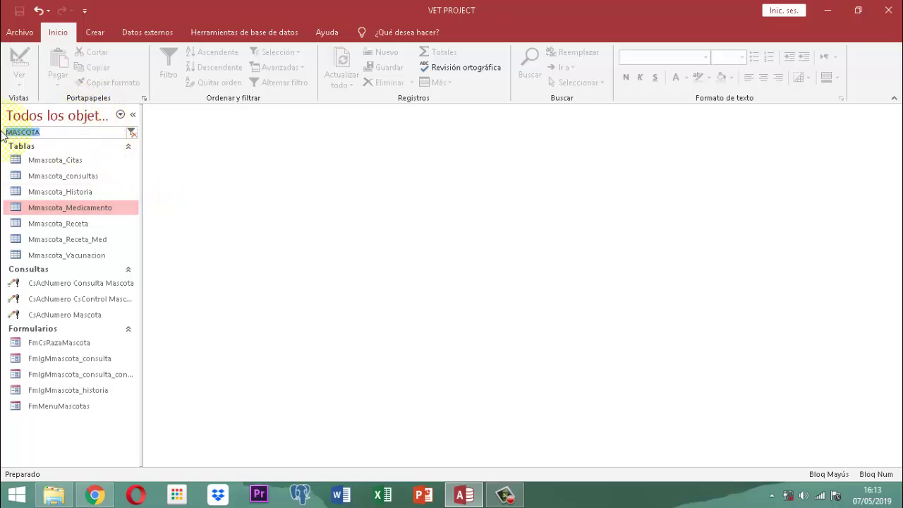
text(PUBLIC)
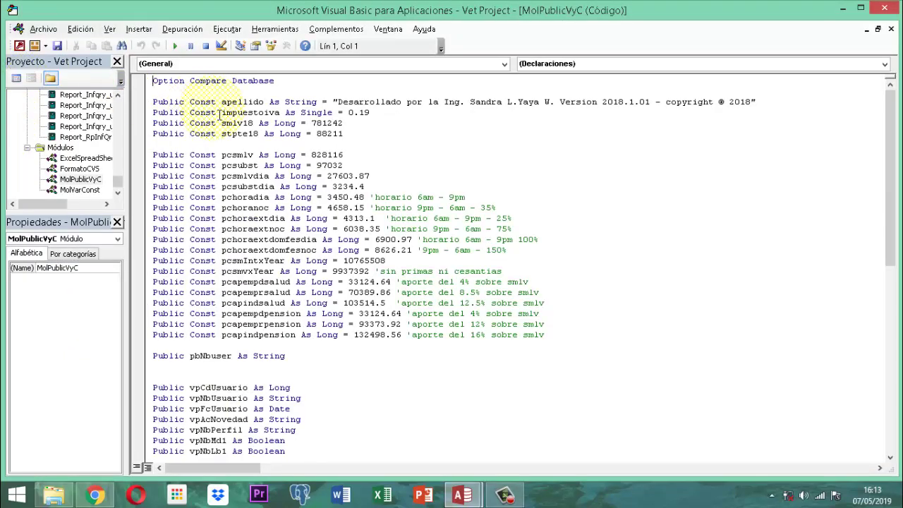
Step: Insert a blank line after the stpte18 constant, then scroll to the module's end
click(360, 136)
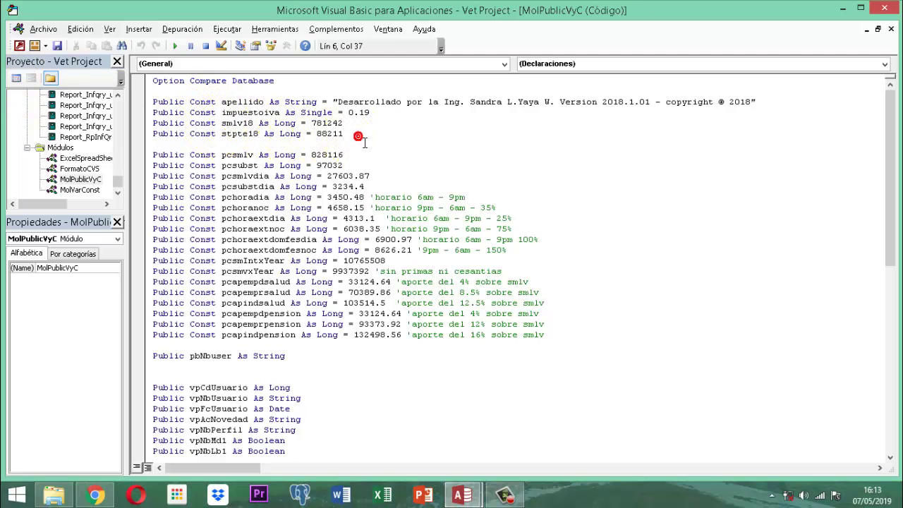
key(Return)
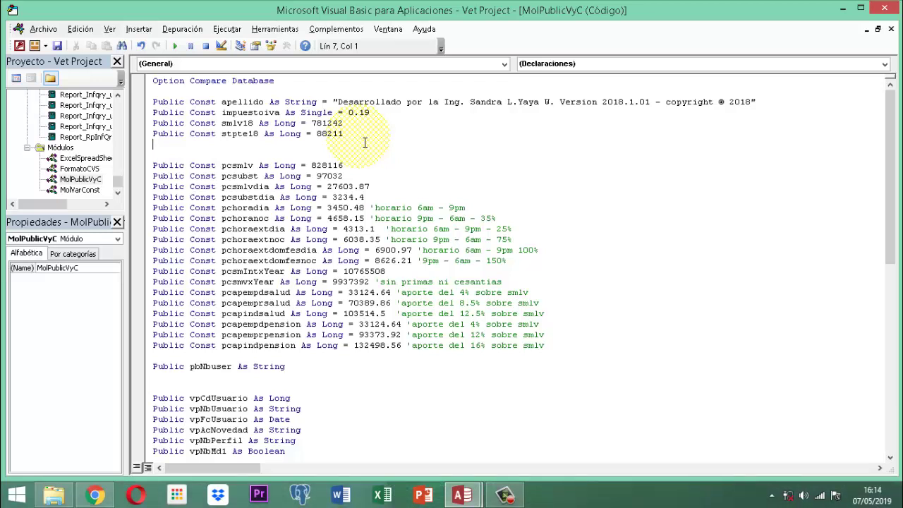
scroll(365, 144, down, 15)
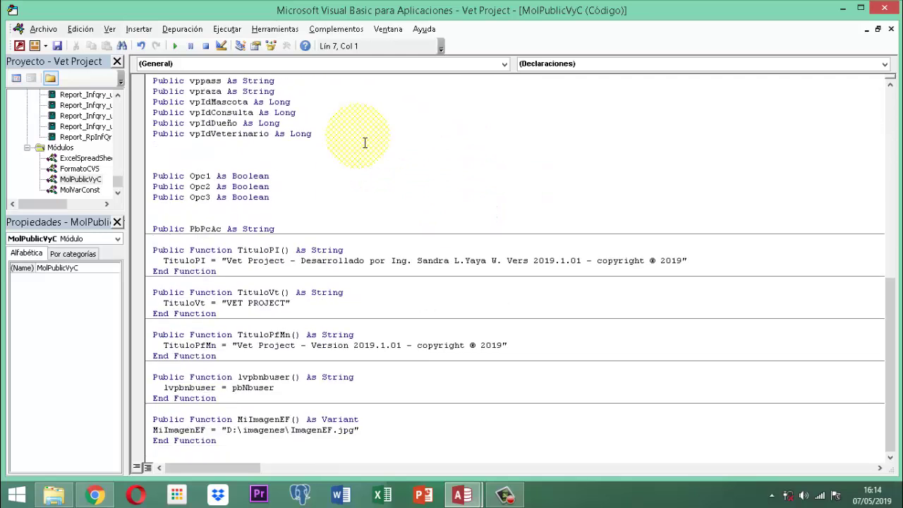
Step: Declare Public Function LvPrecioVta() As Single on a new line after MiImagenEF
click(221, 454)
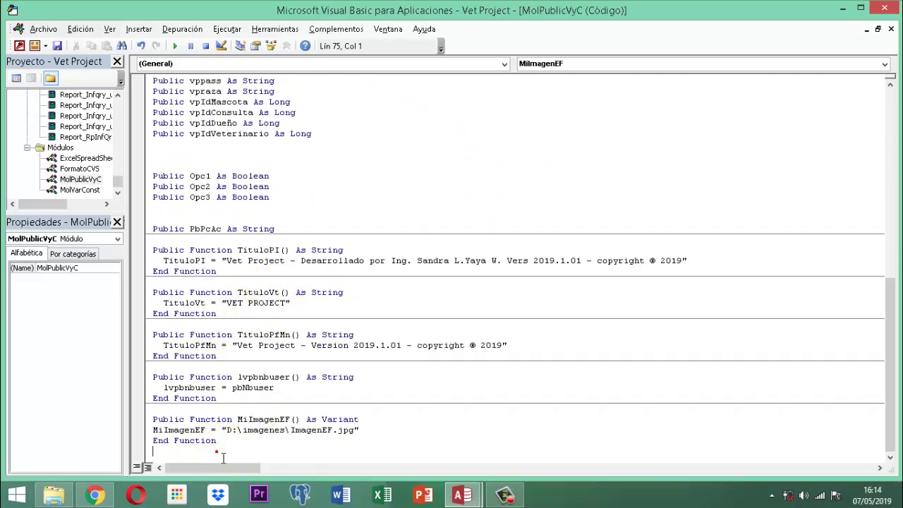
key(Return)
click(216, 452)
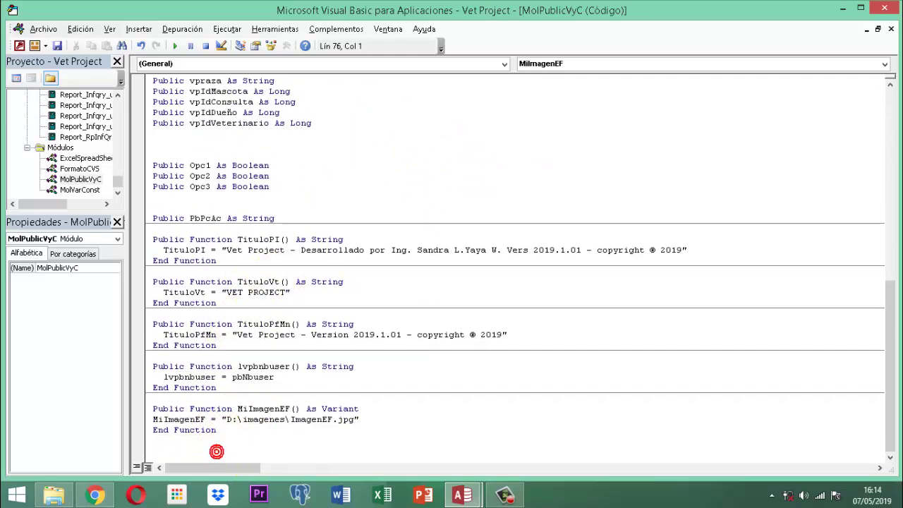
text(PUBLIC)
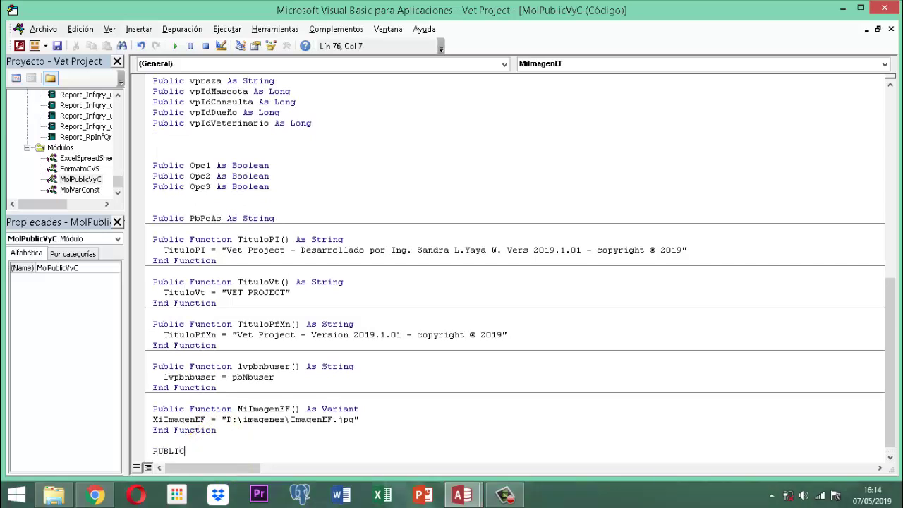
text( FUNCTION)
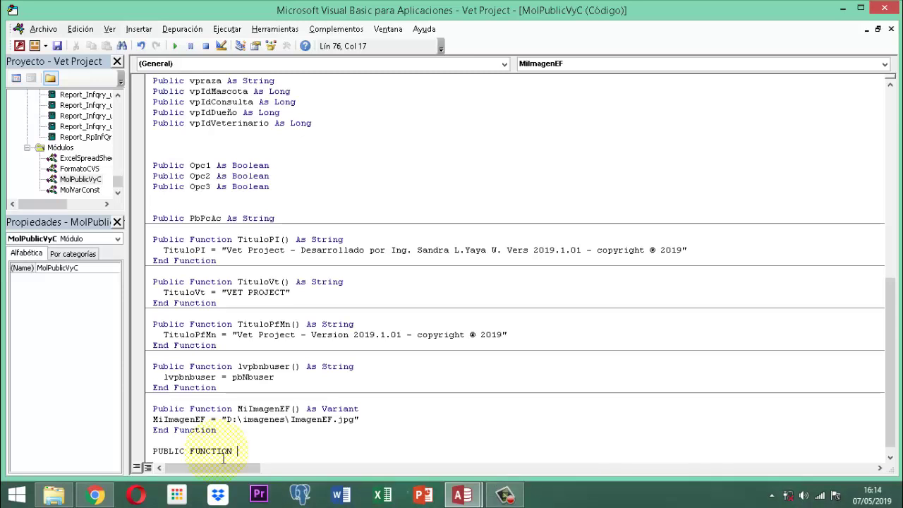
text(Lv)
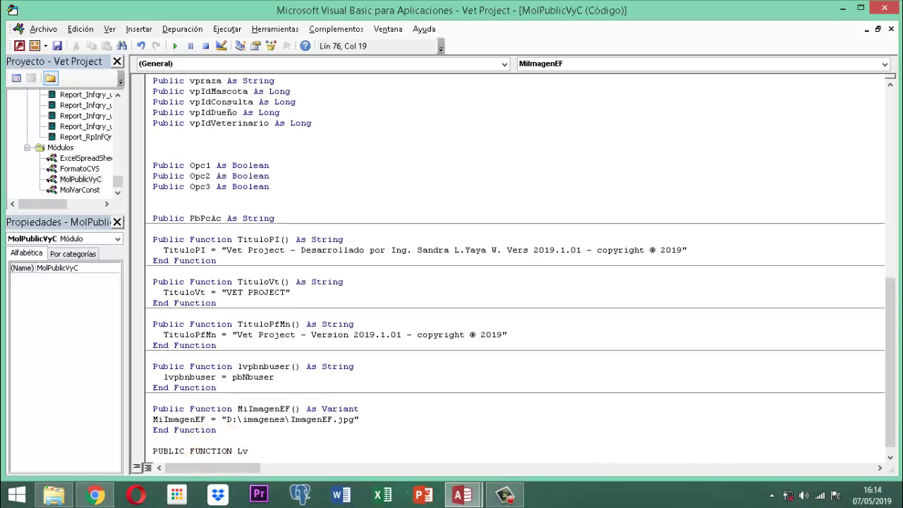
text(PrecioVta()
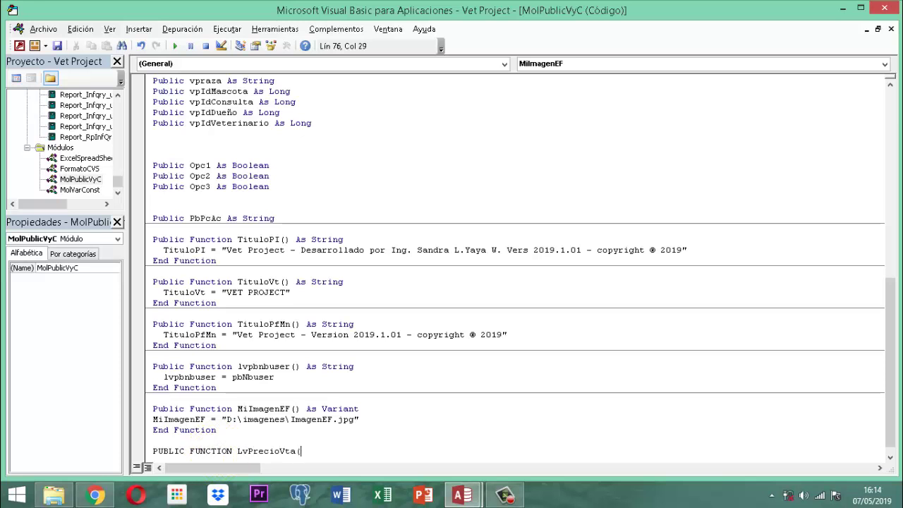
text() sin)
key(BackSpace)
key(BackSpace)
key(BackSpace)
text(as single)
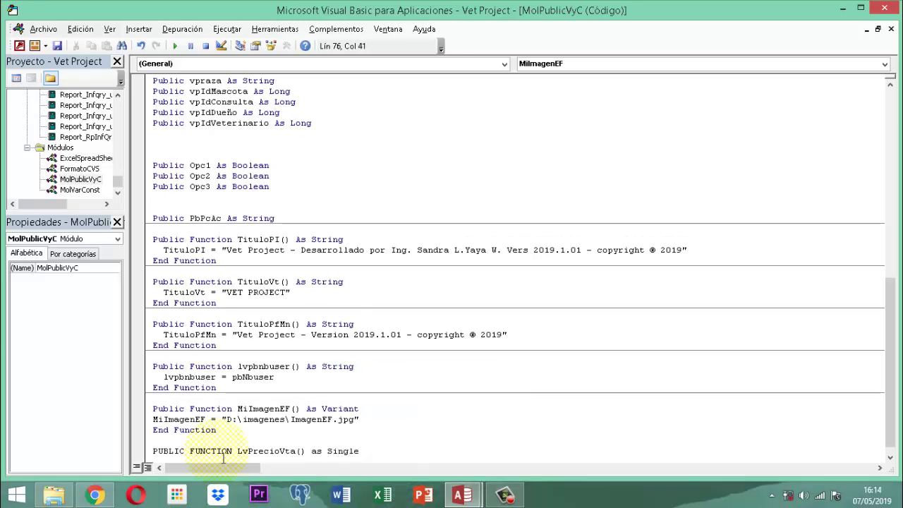
key(Return)
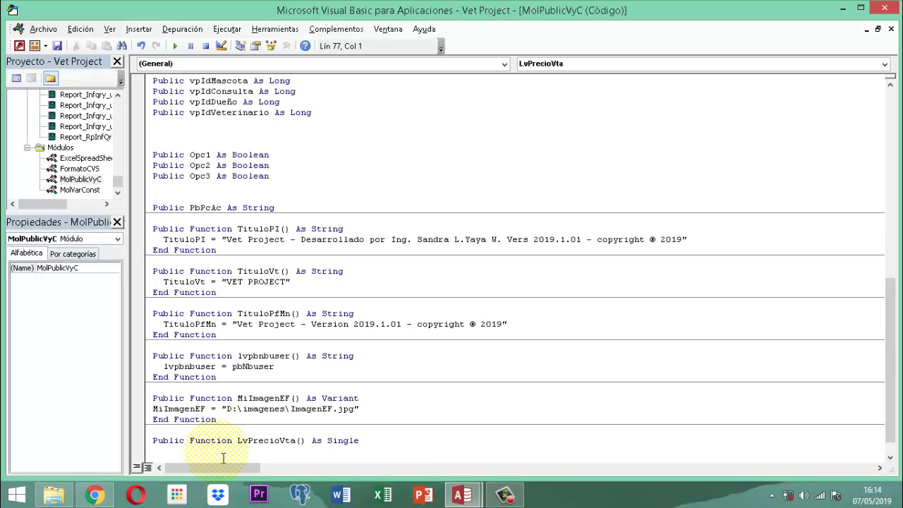
Step: Write the indented body line lvPrecioVta = 0.05 inside LvPrecioVta
scroll(223, 458, down, 2)
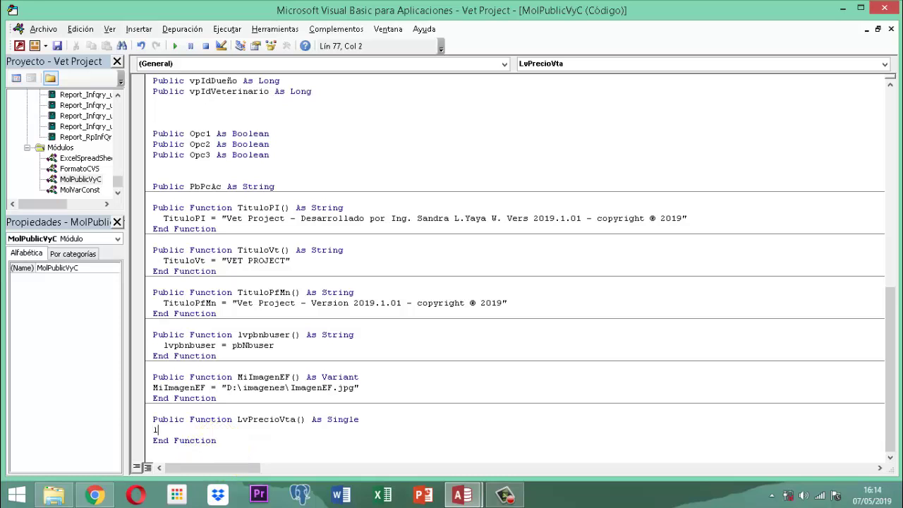
key(Tab)
text(lv)
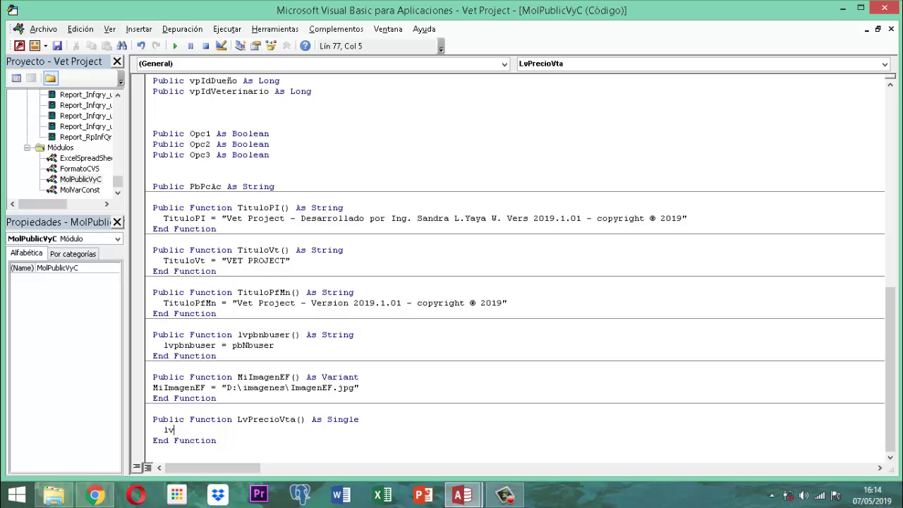
text(PrecioVta =)
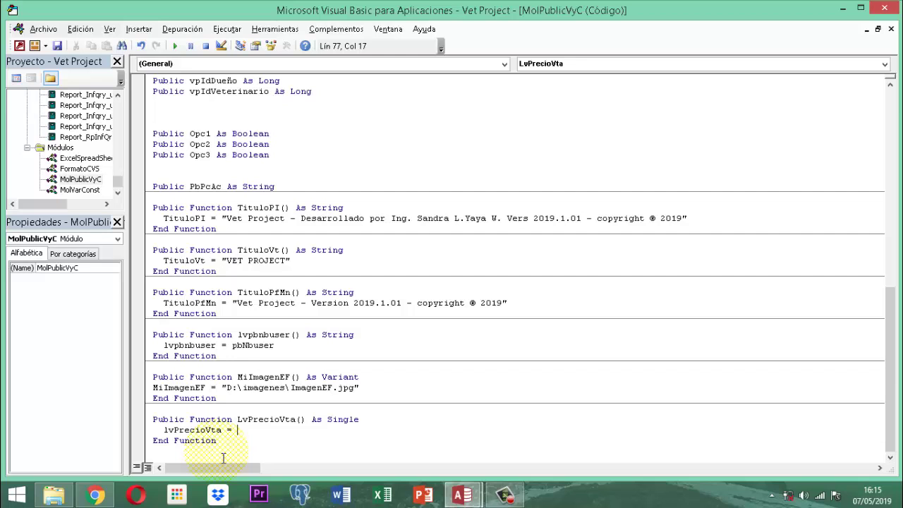
text(0.05)
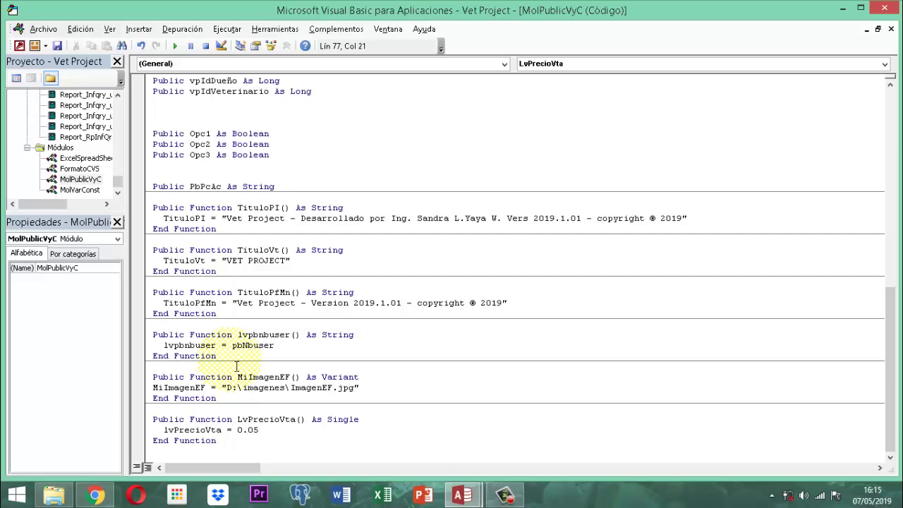
Step: Save the MolPublicVyC module and close the Visual Basic editor
scroll(233, 332, up, 12)
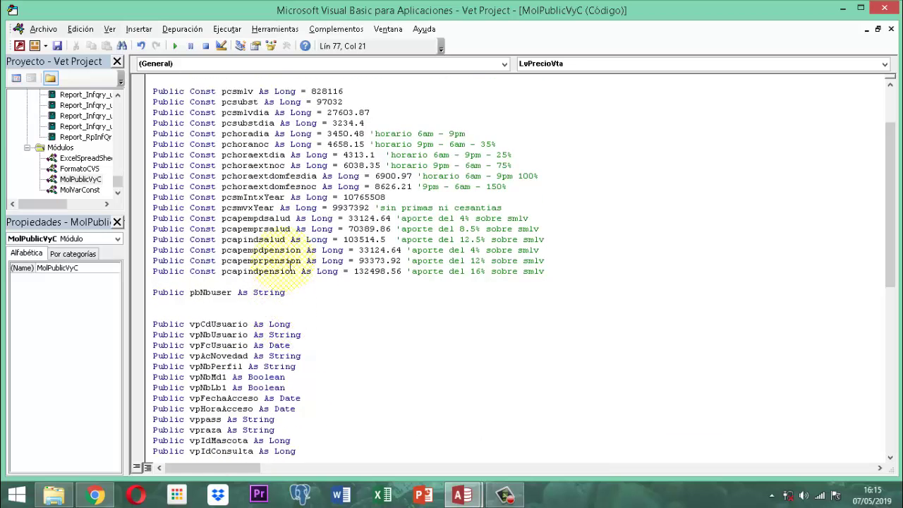
scroll(356, 148, up, 3)
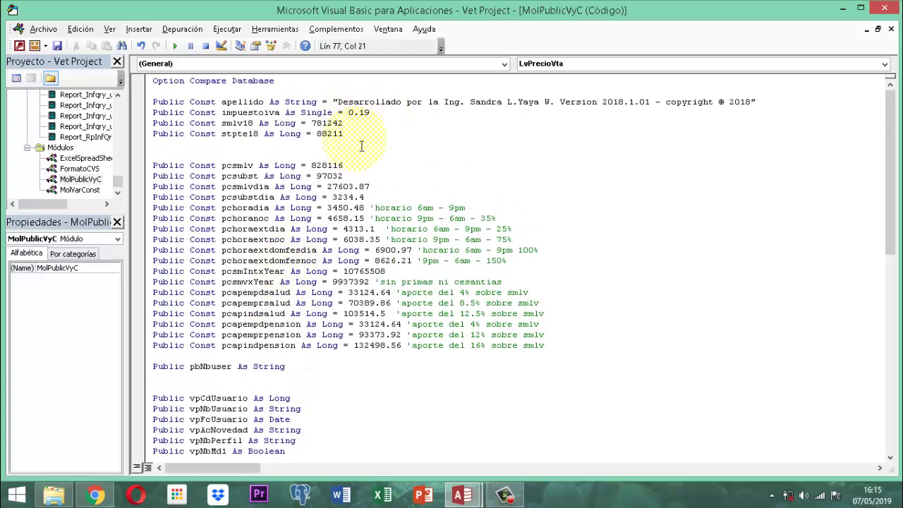
scroll(399, 185, down, 14)
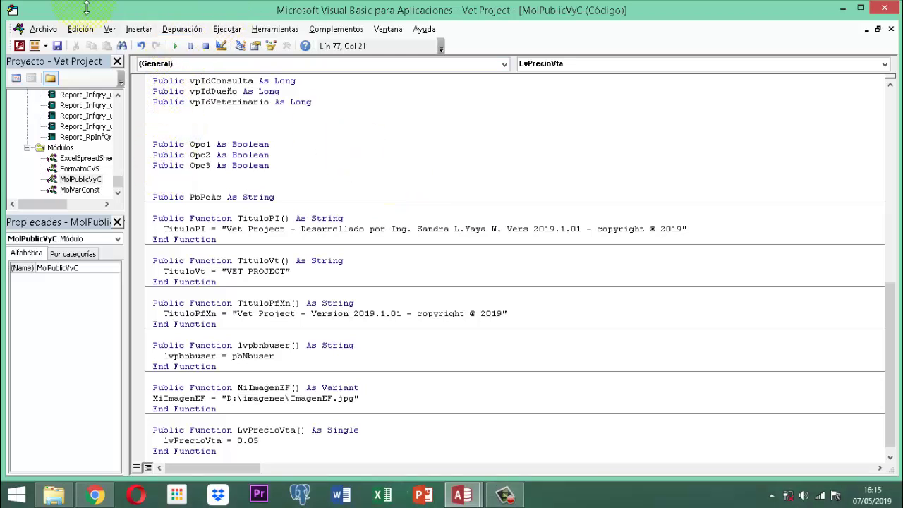
click(58, 45)
click(892, 9)
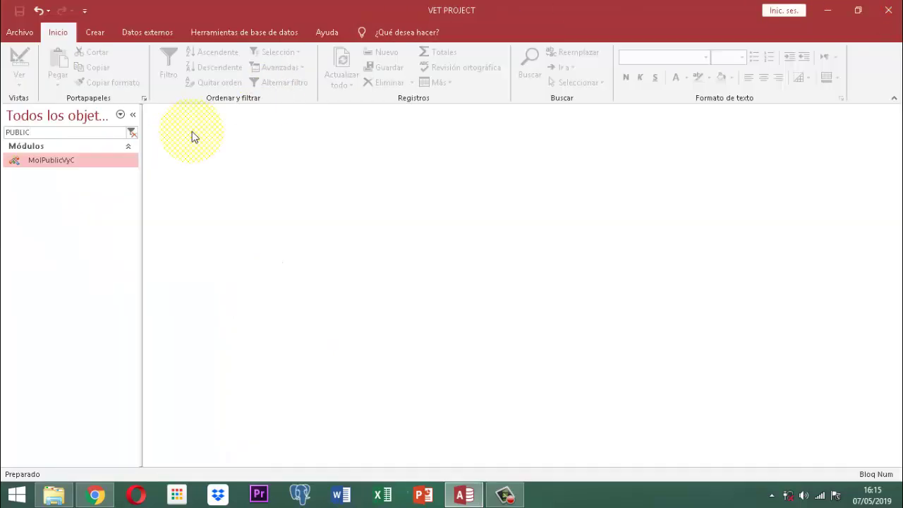
Step: Change the navigation pane search text from PUBLIC to mascota
click(26, 132)
double_click(41, 131)
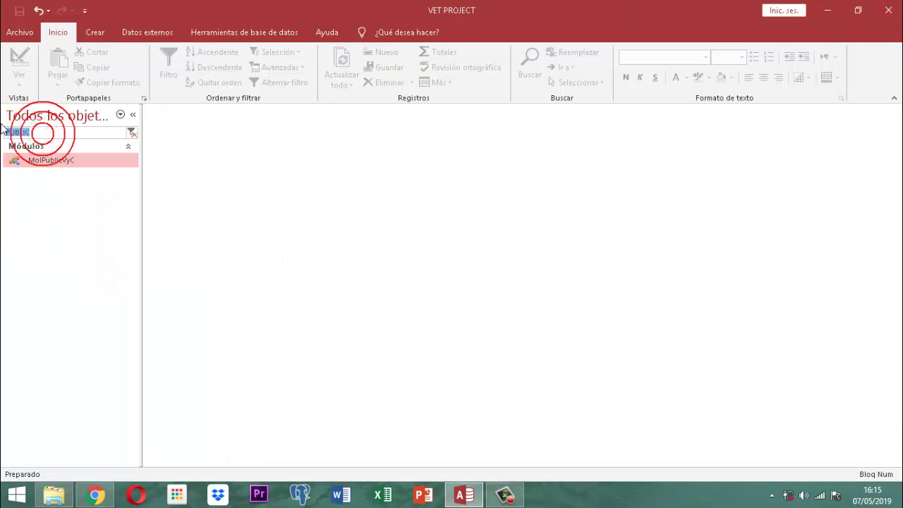
text(mmasco)
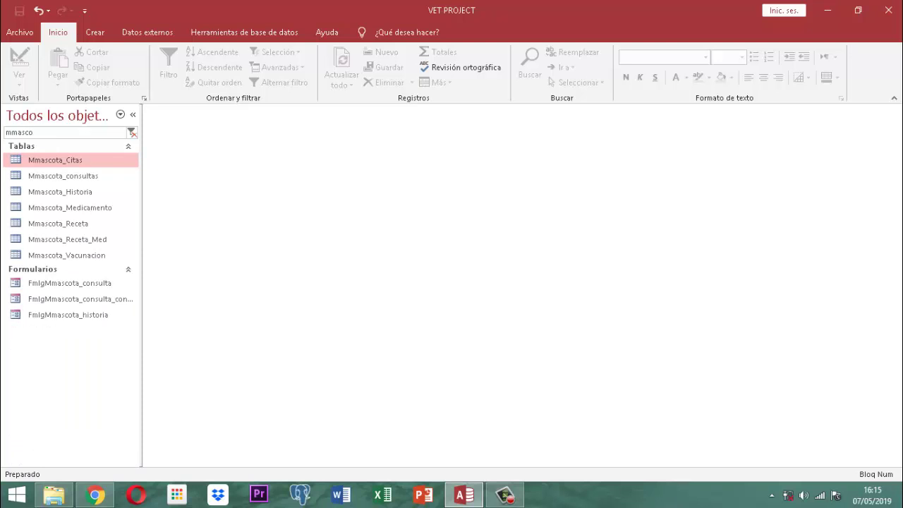
text(ta)
key(BackSpace)
key(BackSpace)
key(BackSpace)
key(BackSpace)
key(BackSpace)
key(BackSpace)
key(BackSpace)
text(asct)
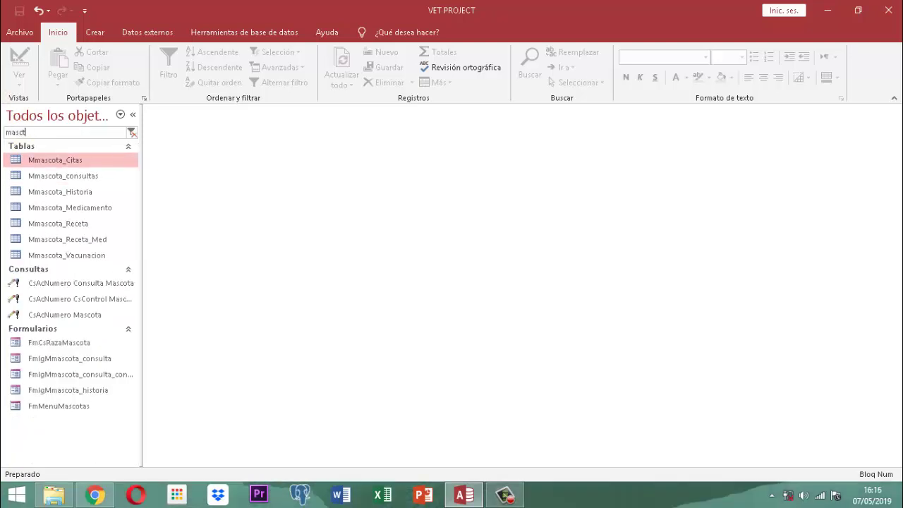
key(BackSpace)
key(BackSpace)
text(cota)
Step: Create a new design-view query on Mmascota_Medicamento and enlarge its field list
click(92, 33)
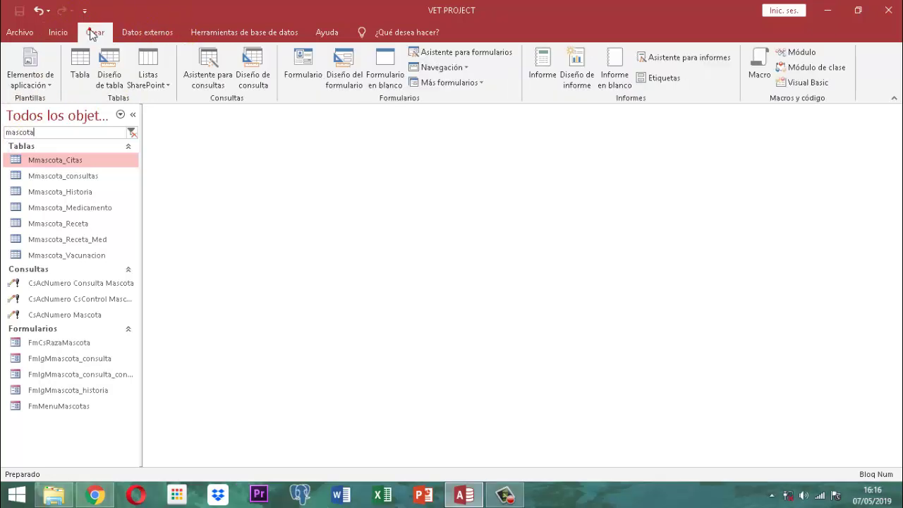
click(261, 82)
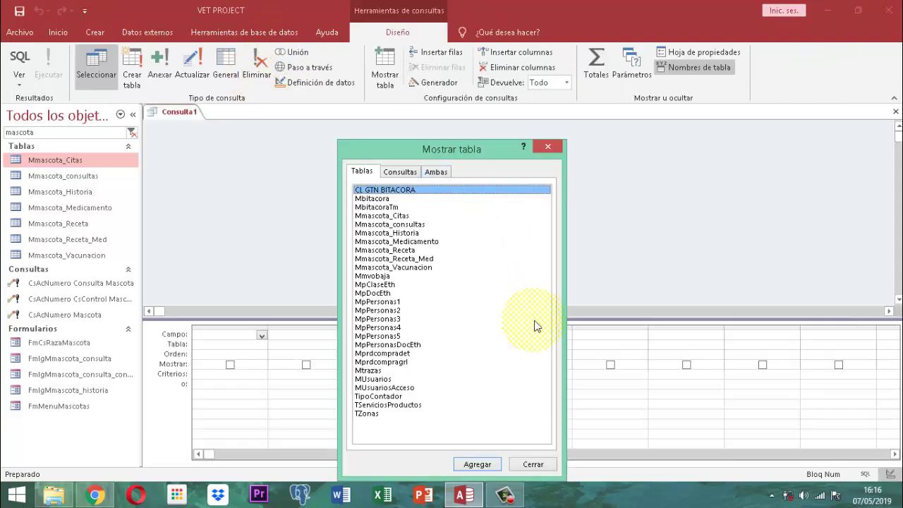
click(432, 243)
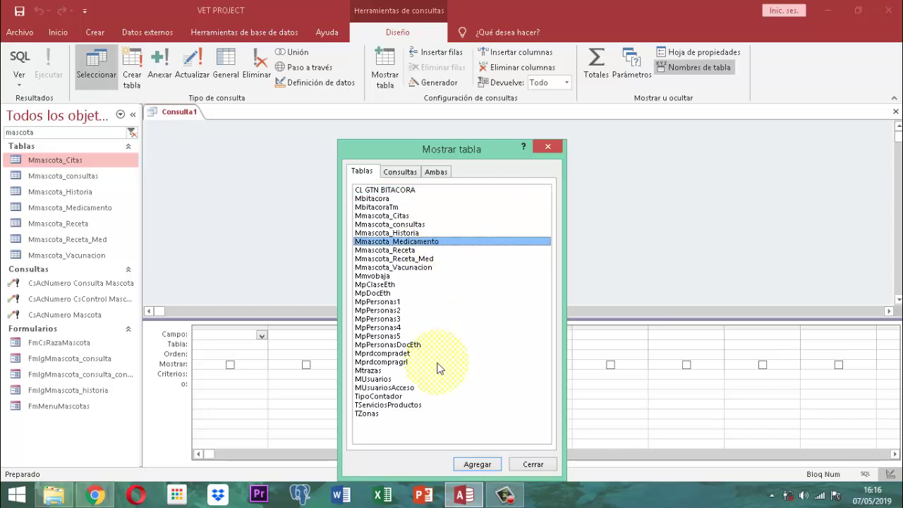
click(472, 466)
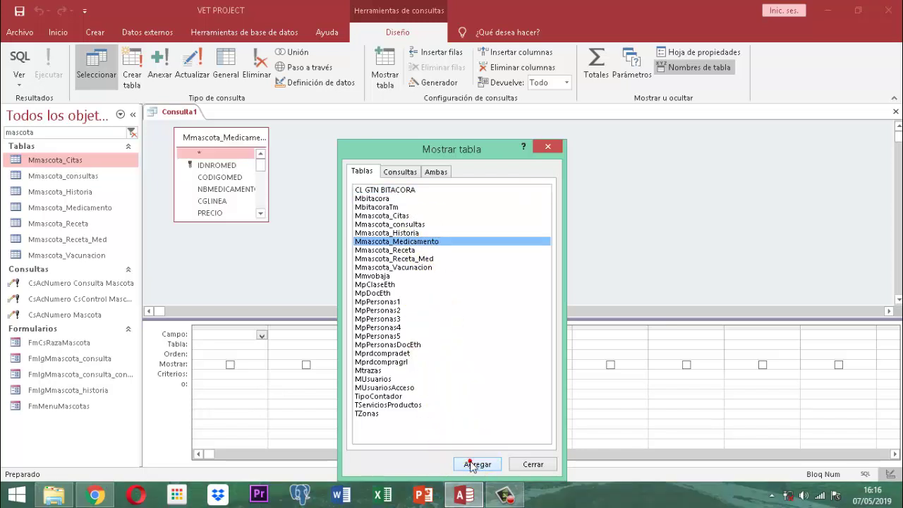
click(533, 464)
drag(264, 221, 301, 299)
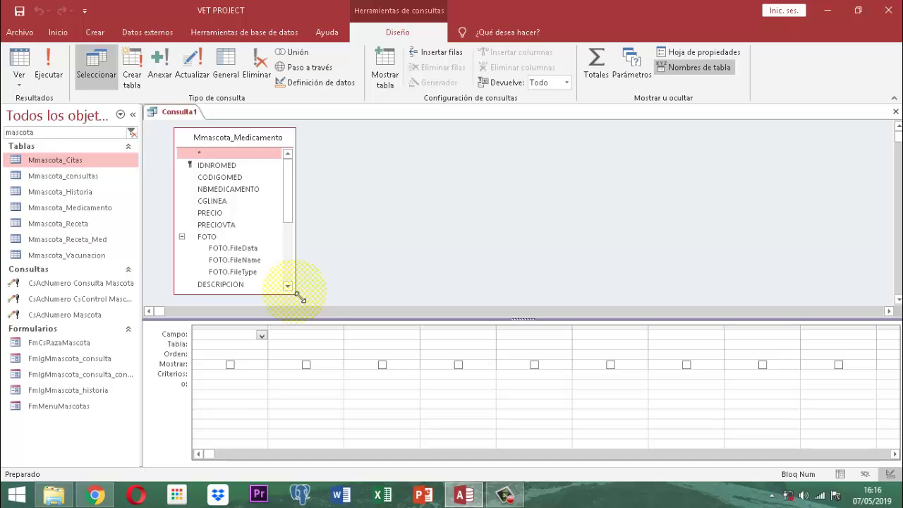
Step: Add the PRECIOVTA and EXISTENCIA fields to the query grid
click(218, 226)
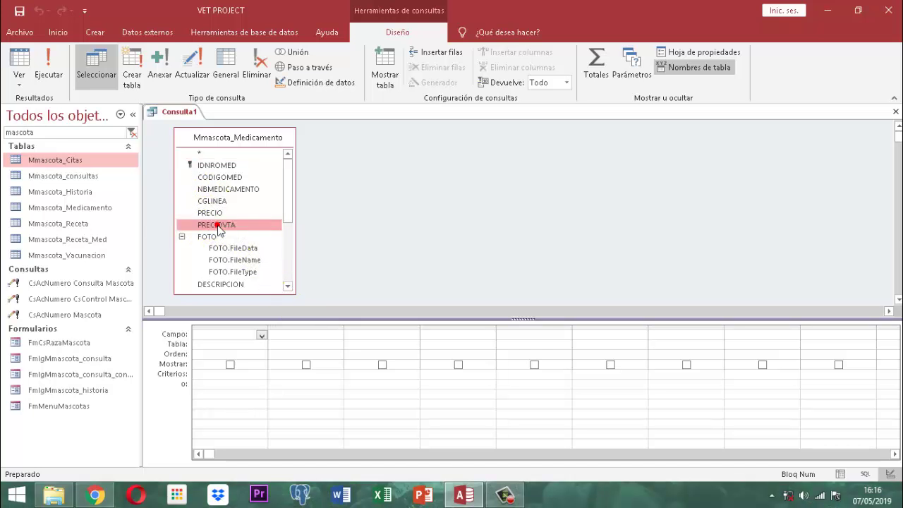
double_click(218, 225)
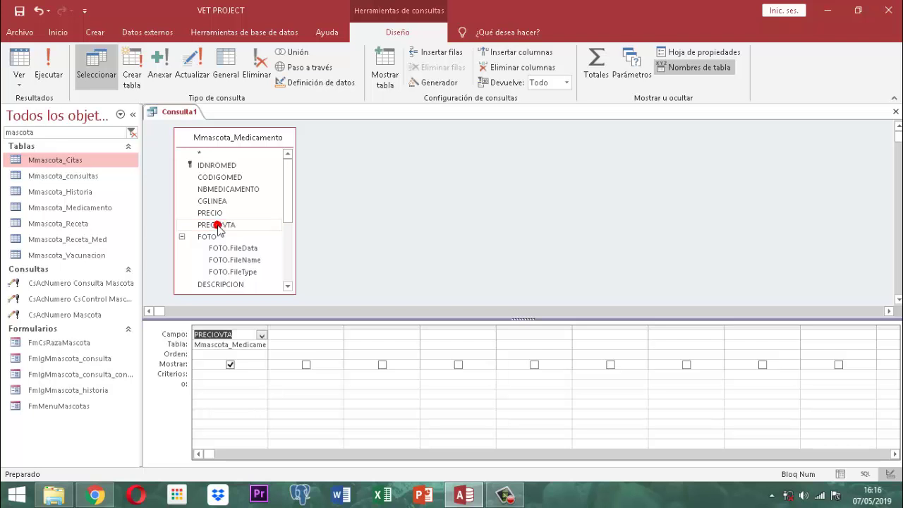
click(288, 287)
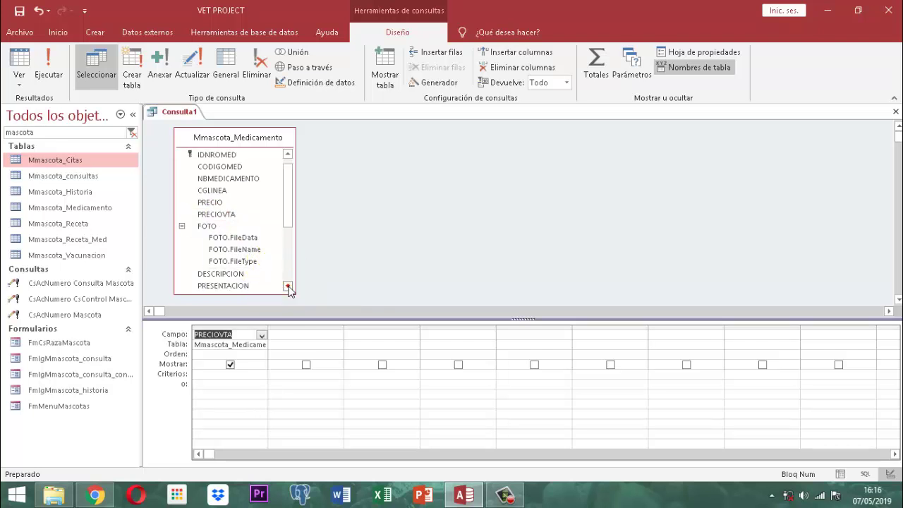
click(288, 287)
click(288, 287)
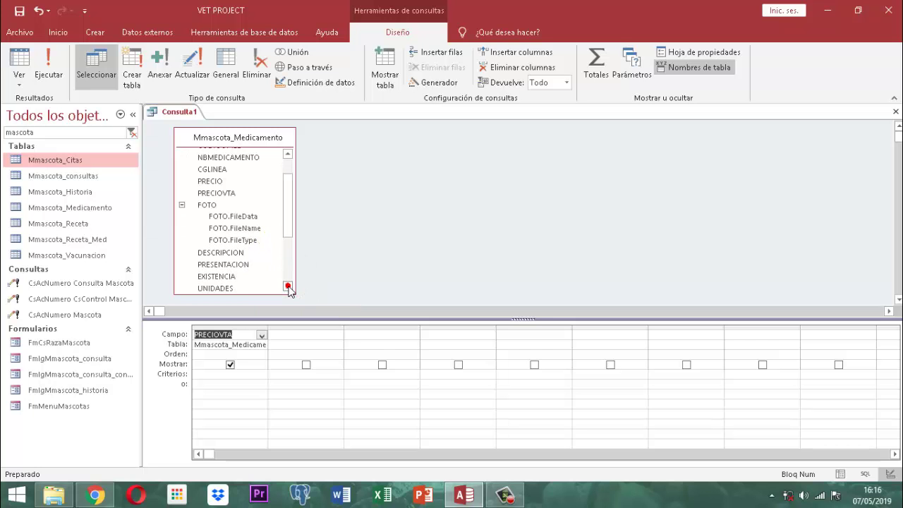
click(288, 287)
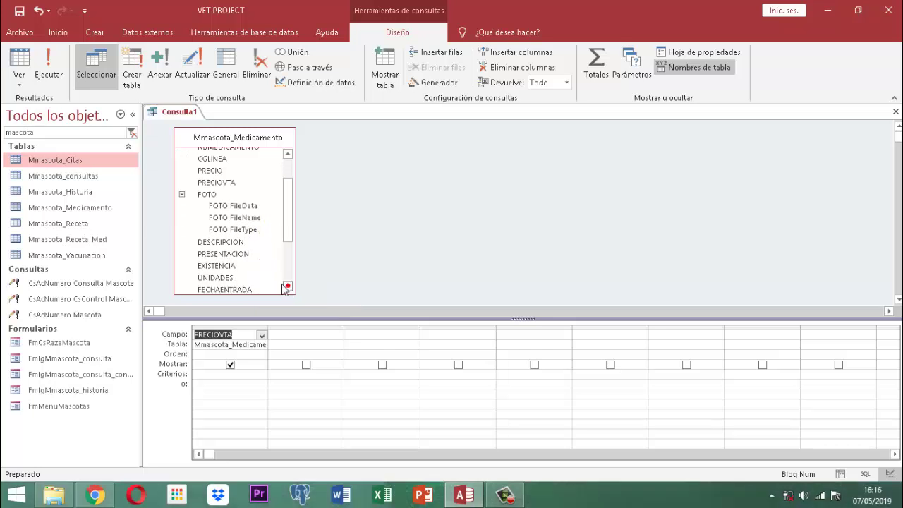
double_click(221, 266)
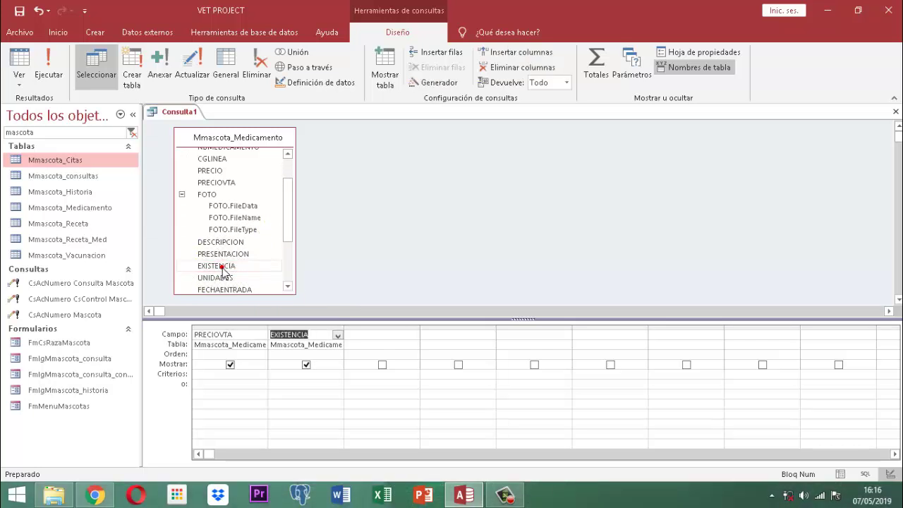
click(288, 287)
click(288, 286)
click(288, 286)
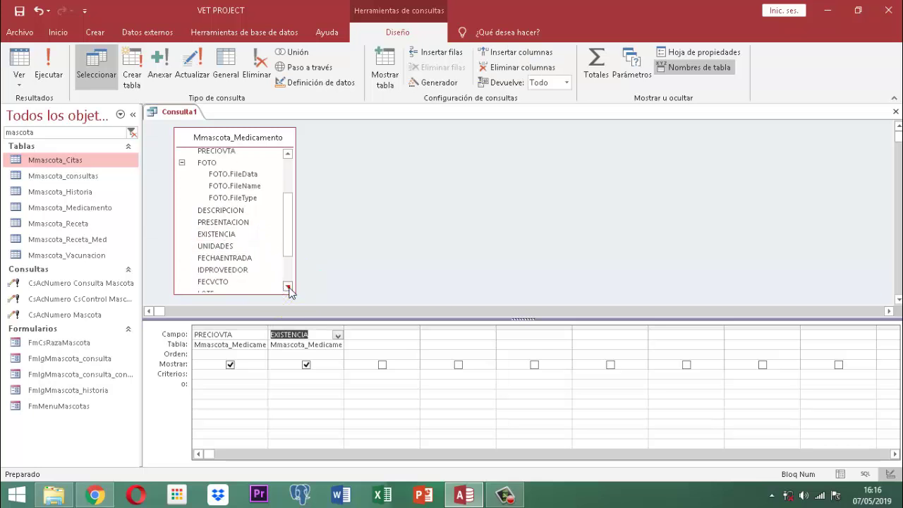
click(288, 287)
Step: Add the FECHAENTRADA, IDPROVEEDOR and SALDOFINAL fields to the query grid
click(220, 250)
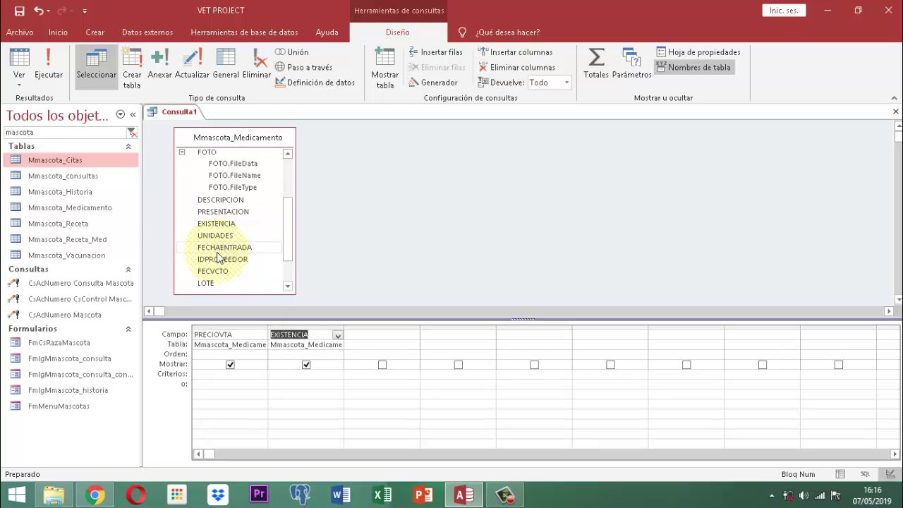
double_click(220, 250)
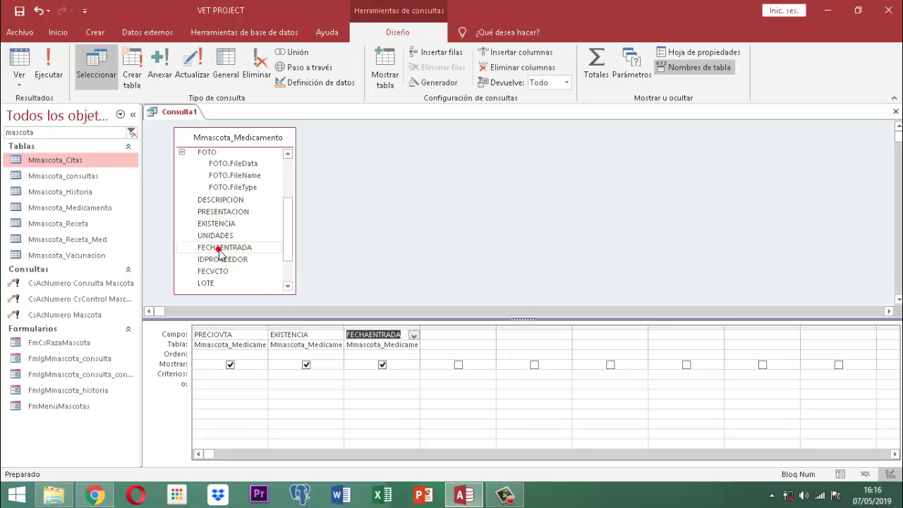
click(288, 287)
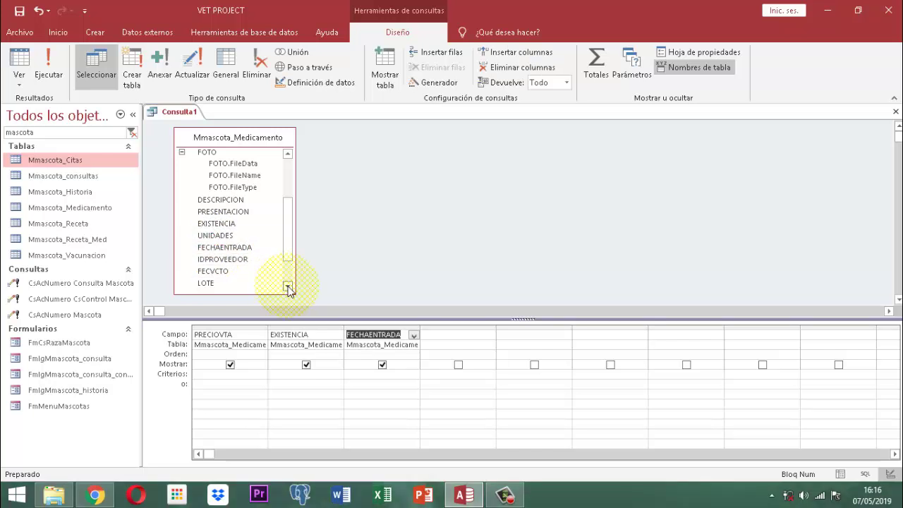
click(287, 287)
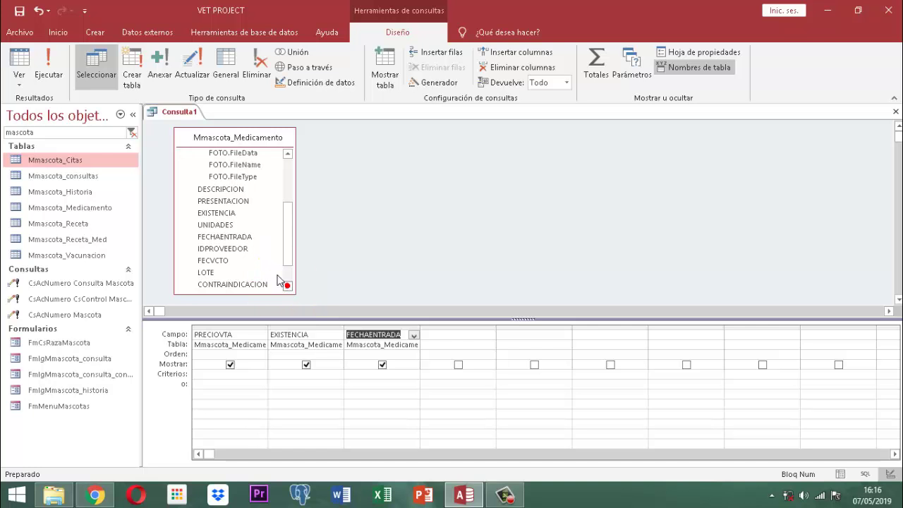
double_click(230, 249)
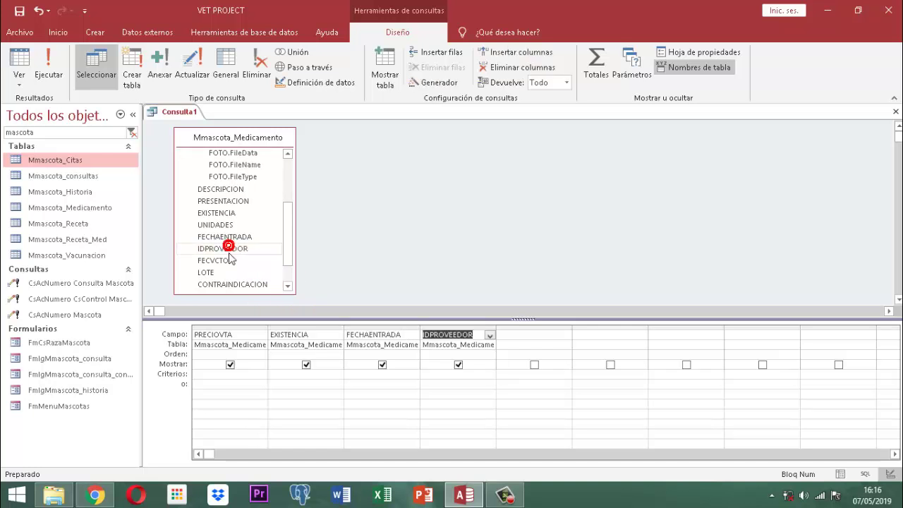
click(221, 272)
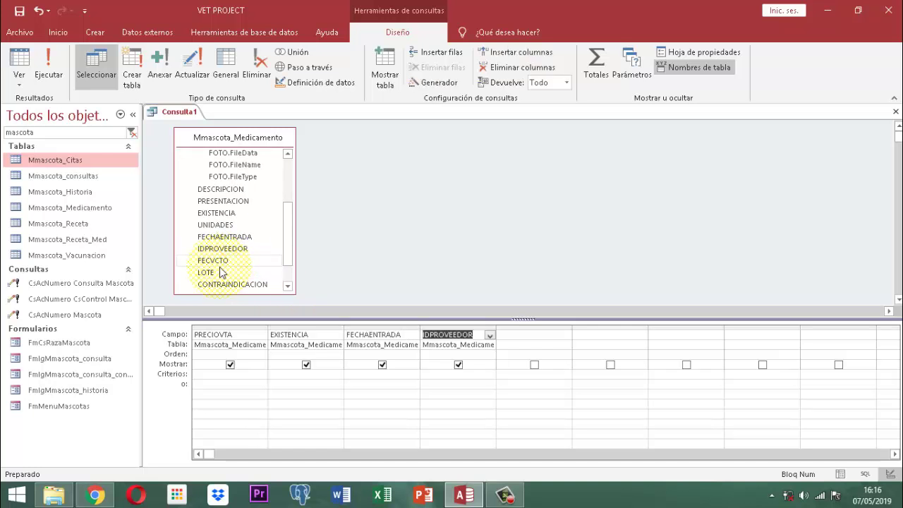
click(288, 287)
click(288, 287)
click(288, 288)
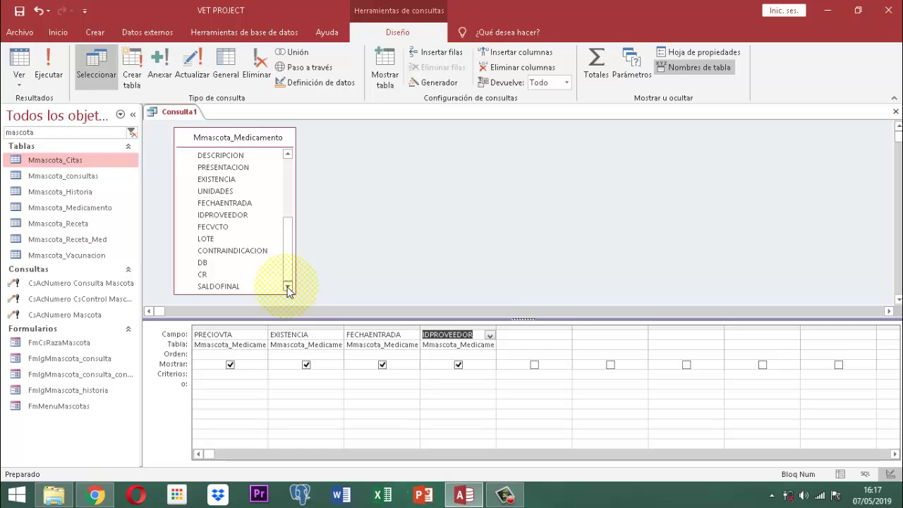
double_click(216, 288)
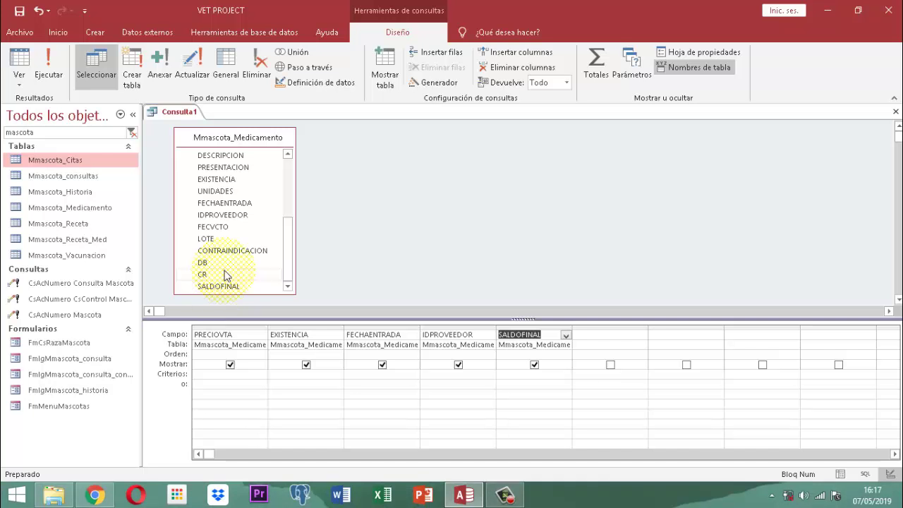
Step: Replace the navigation pane search text mascota with persona
click(46, 139)
drag(47, 139, 6, 136)
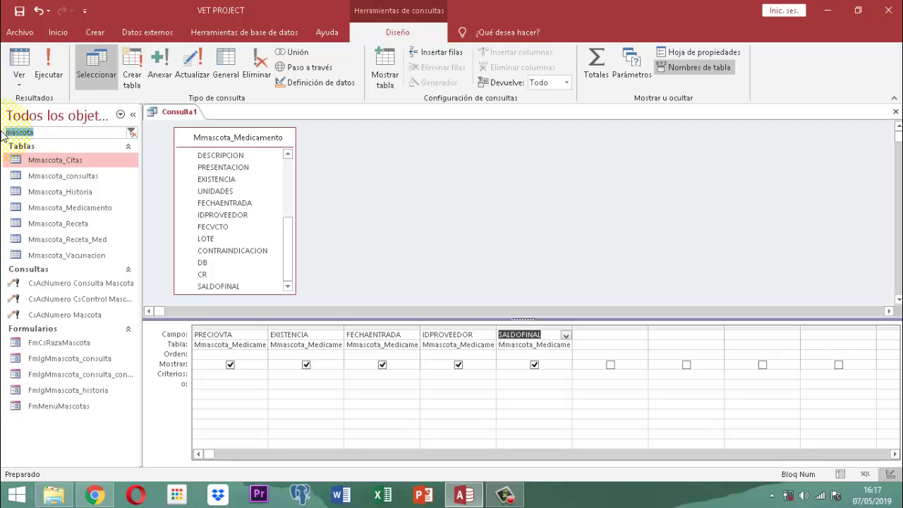
text(persona)
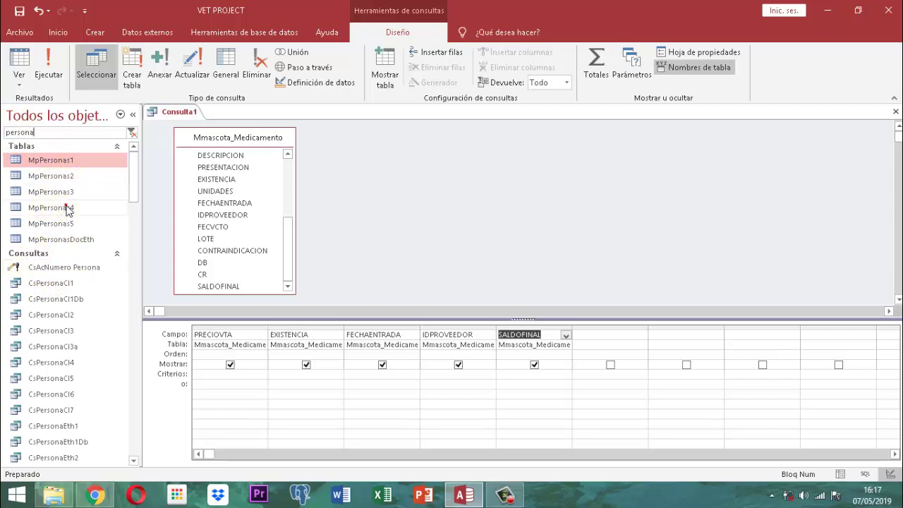
Step: Open MpPersonas4 to review the supplier records, then close it
double_click(66, 207)
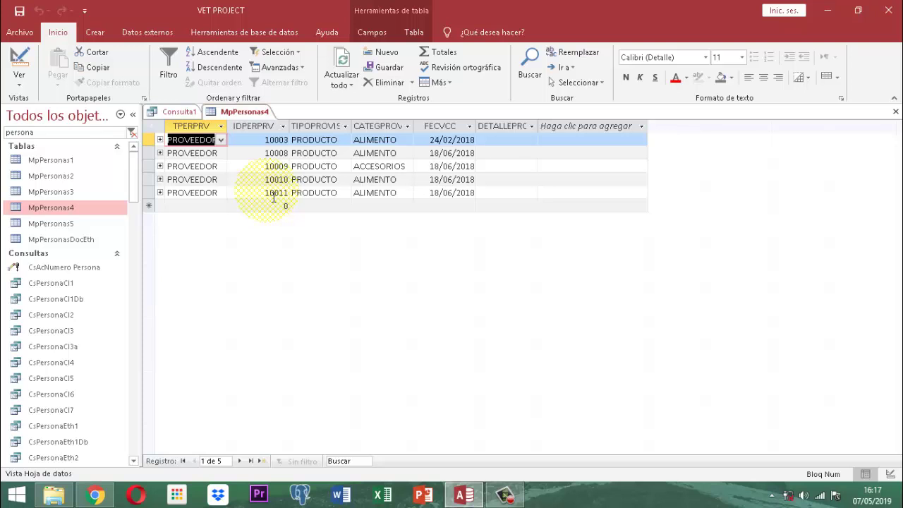
right_click(226, 117)
click(253, 136)
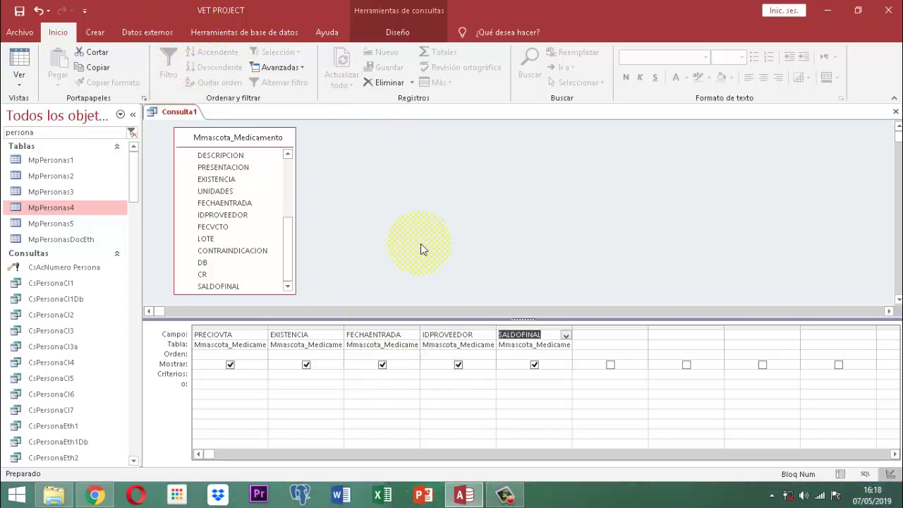
Step: Convert Consulta1 into an update query with Actualizar from the query design tools
click(328, 163)
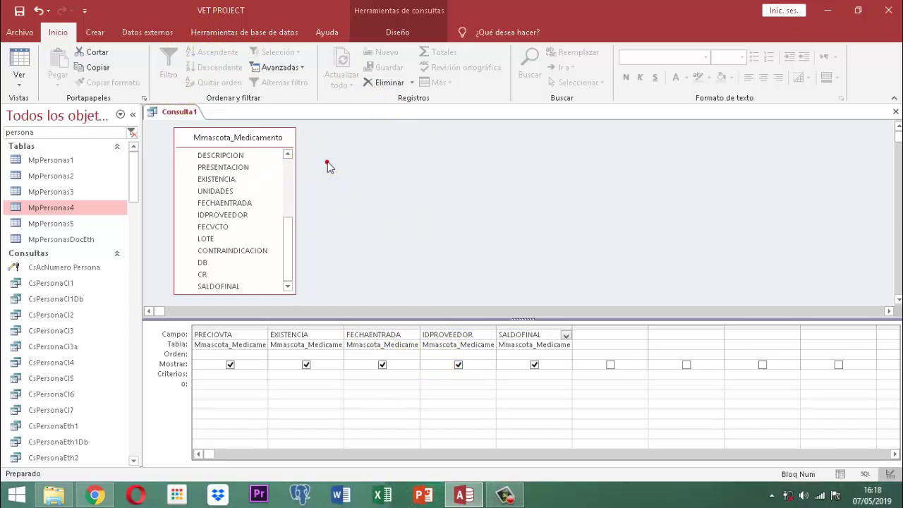
click(397, 30)
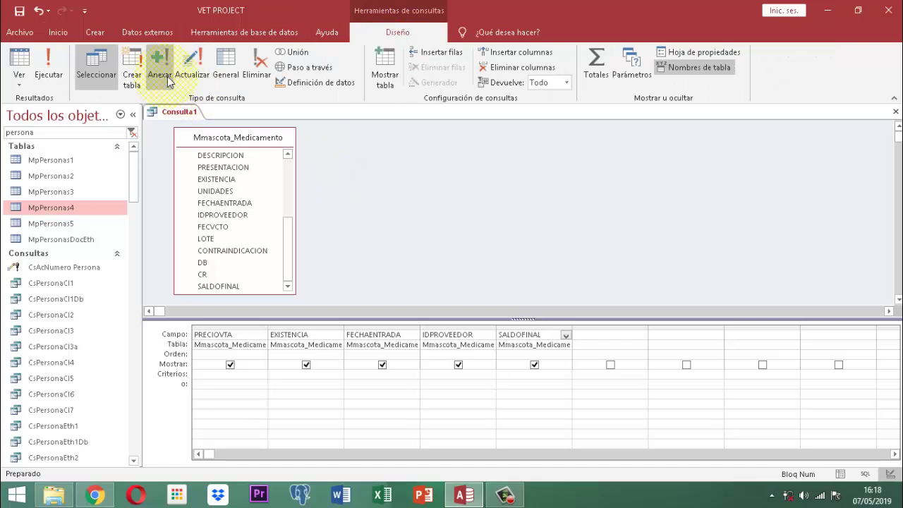
click(191, 74)
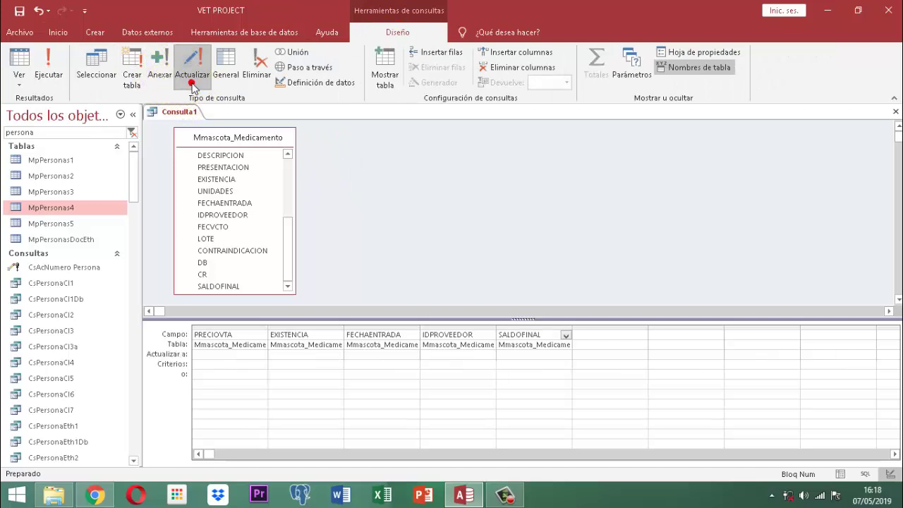
Step: Enter 10010 for IDPROVEEDOR and #07/05/2019# for FECHAENTRADA in the Actualizar a row
click(443, 356)
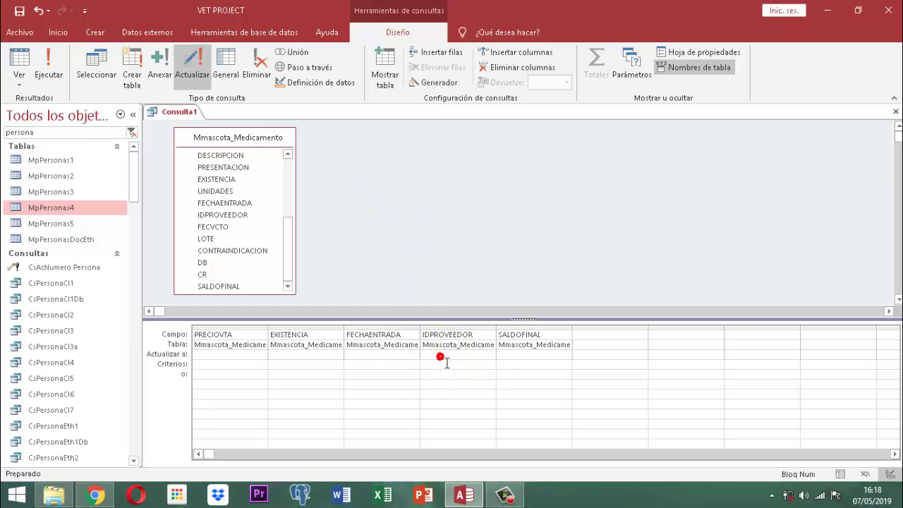
text(10010)
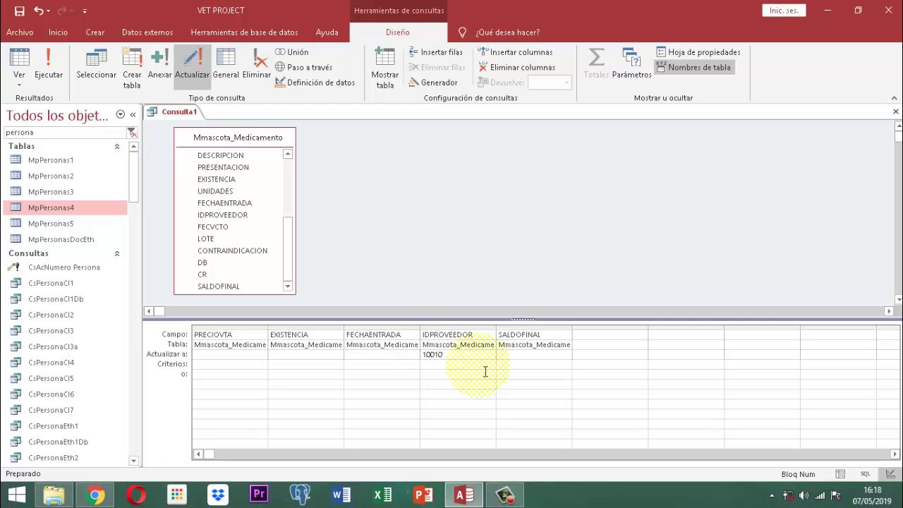
click(372, 354)
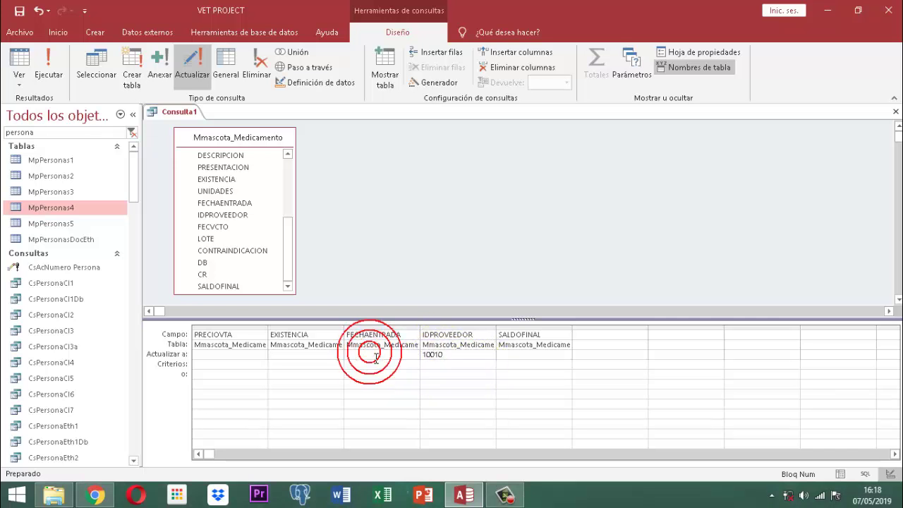
text(#)
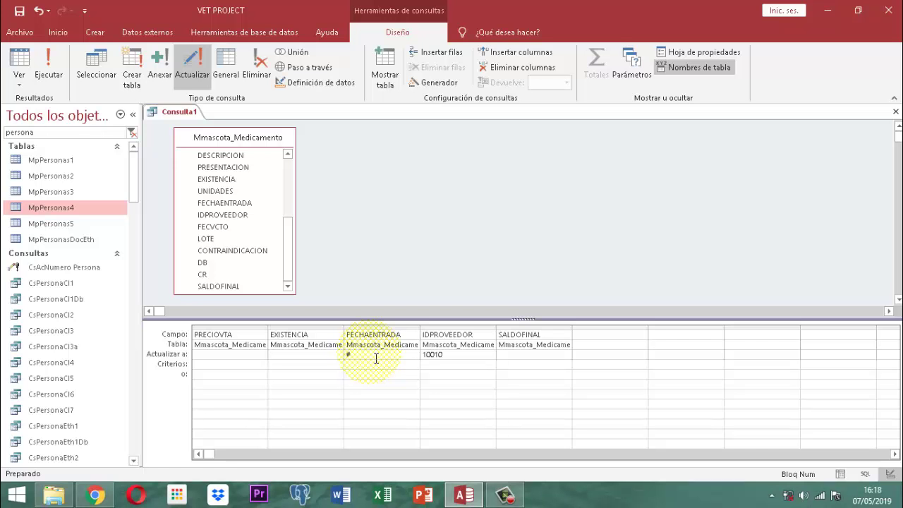
text(07/05/)
text(2019)
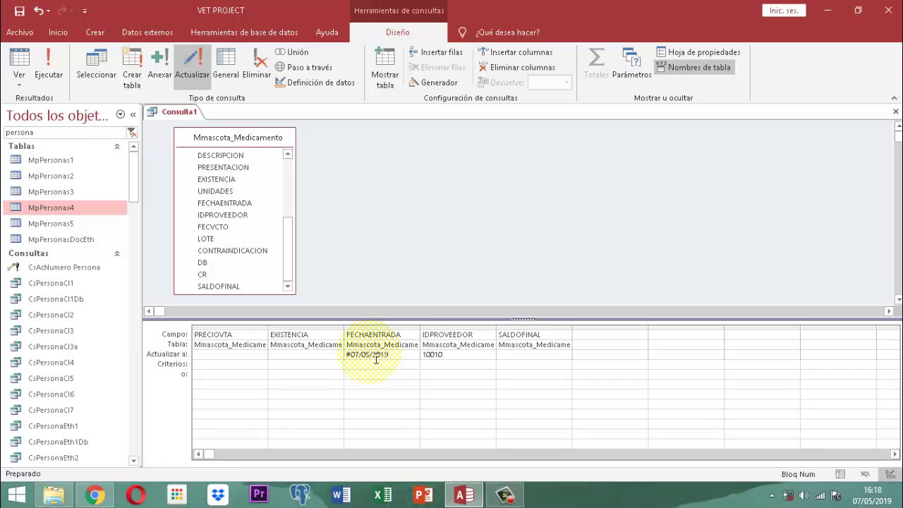
text(#)
Step: Set the EXISTENCIA and SALDOFINAL update values to 50
click(289, 358)
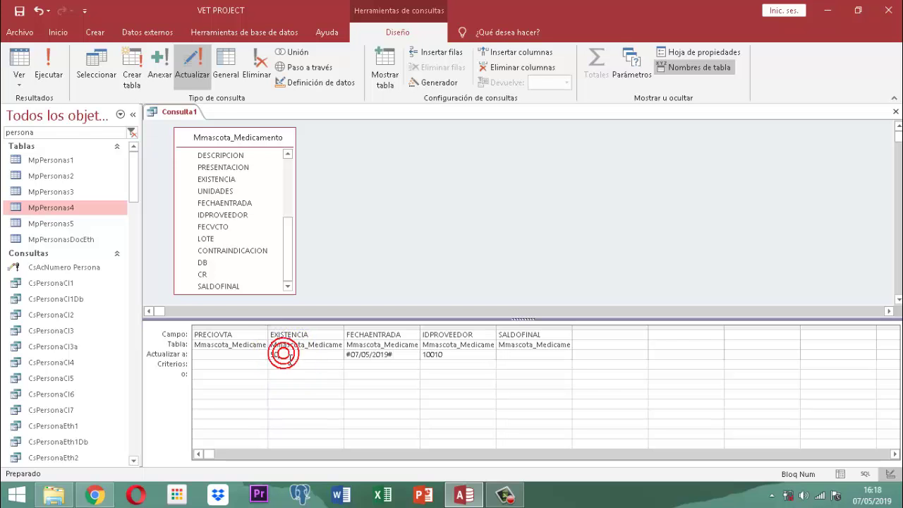
text(50)
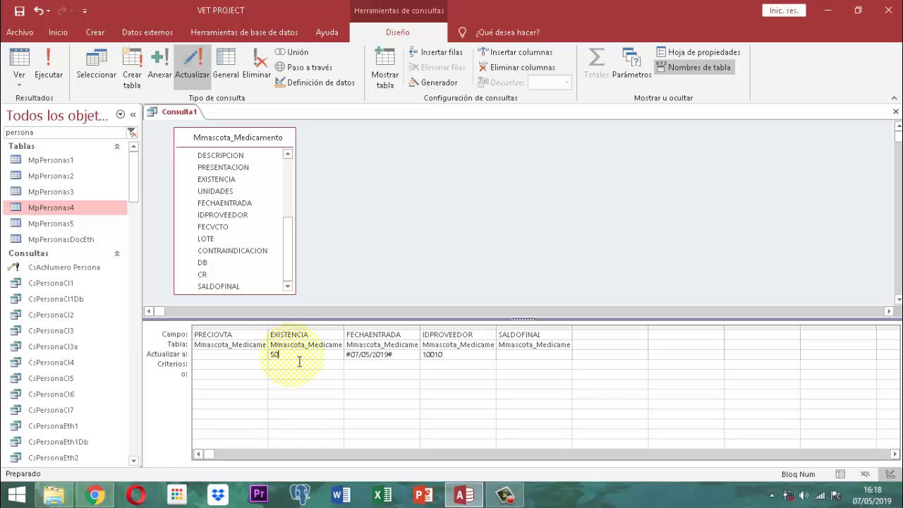
key(BackSpace)
key(BackSpace)
text(50)
click(506, 356)
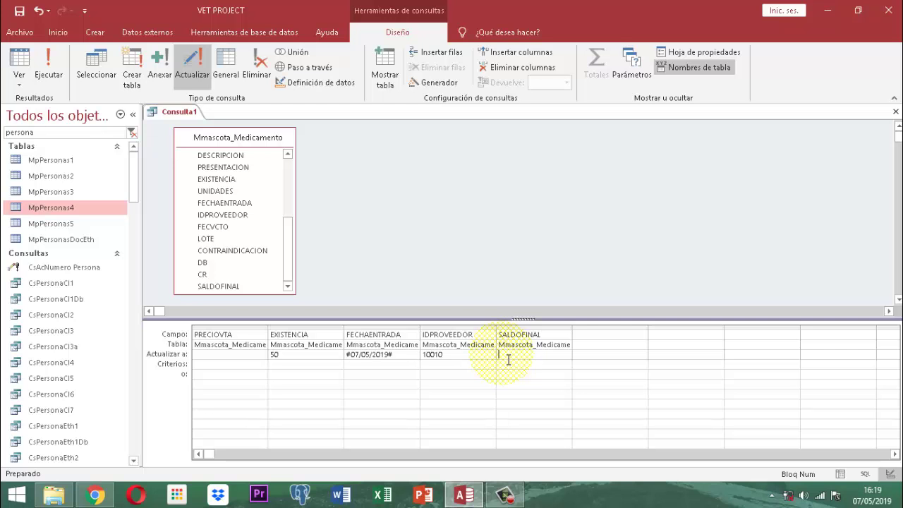
text(50)
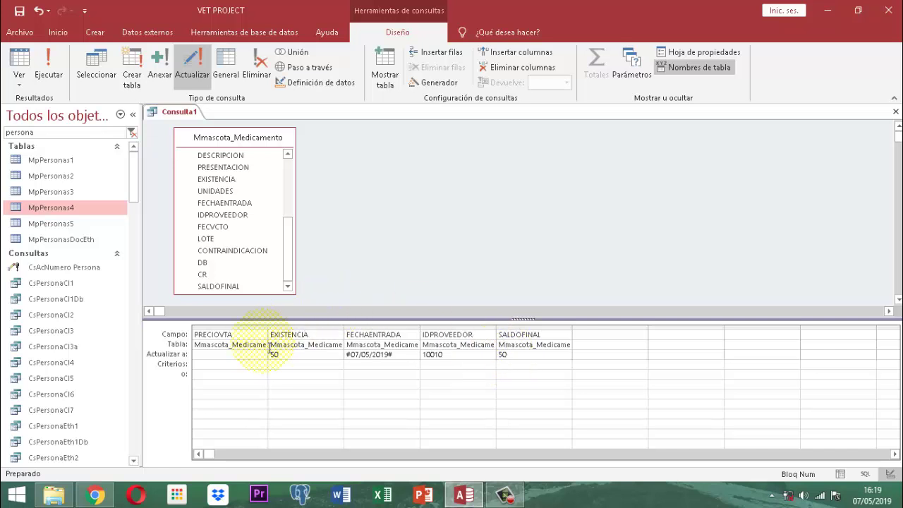
click(215, 358)
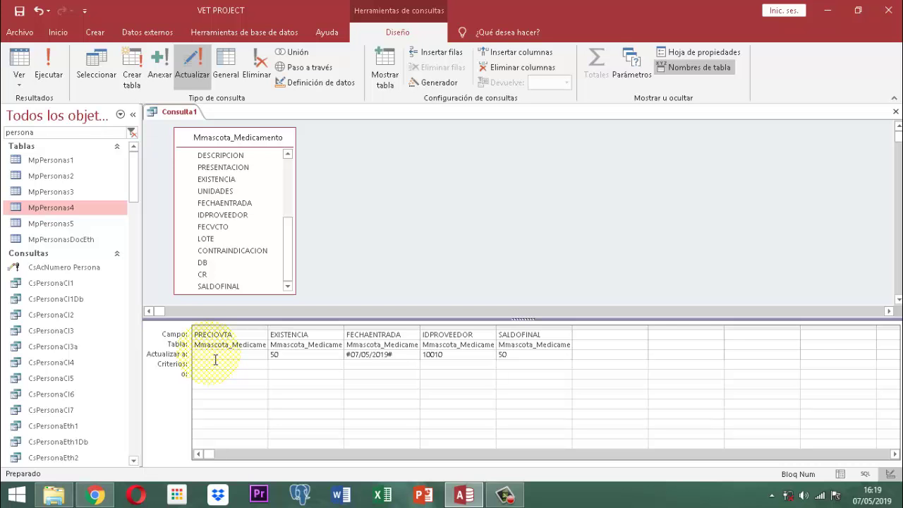
Step: Start the PRECIOVTA update expression with [Mmascota_Medicamento].[PRECIO] using autocomplete
text(=)
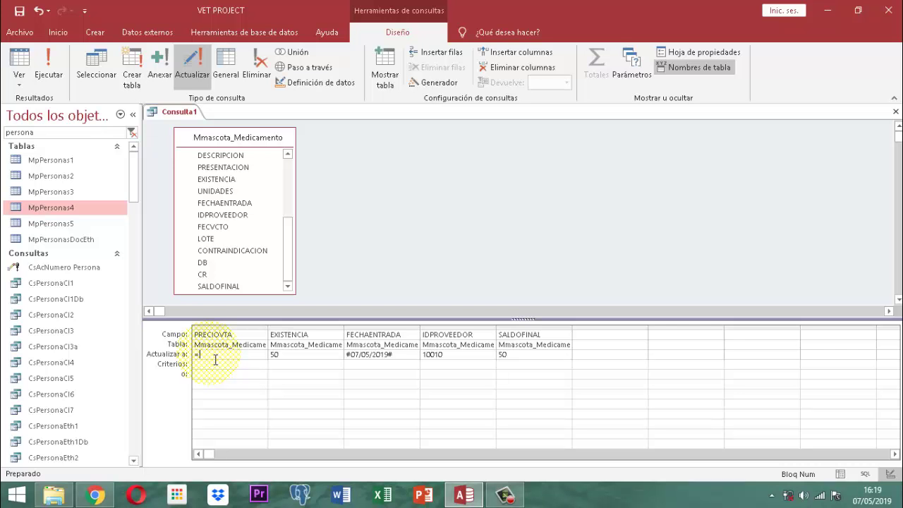
text([m)
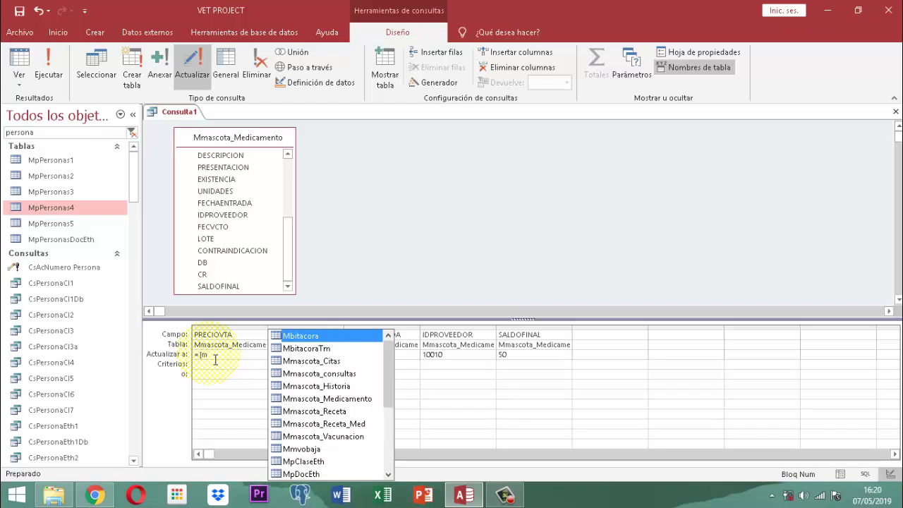
text(mas)
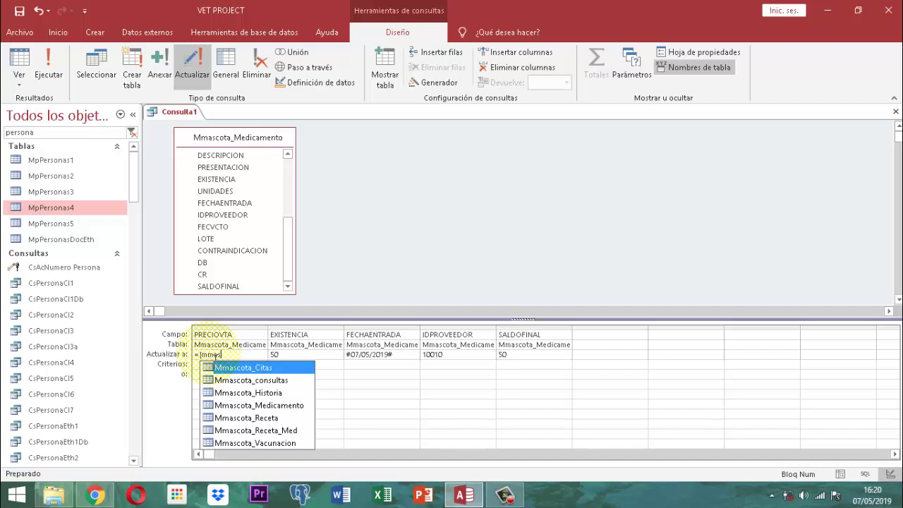
key(Down)
key(Down)
key(Down)
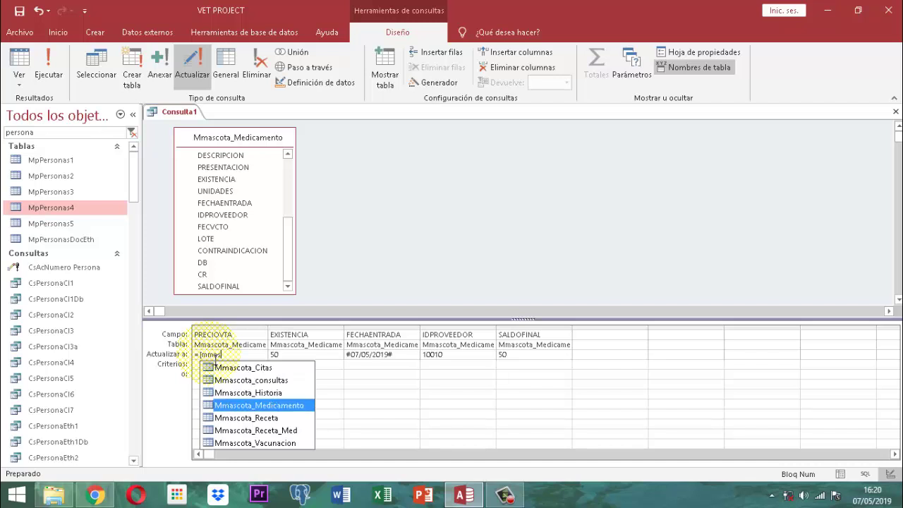
key(Tab)
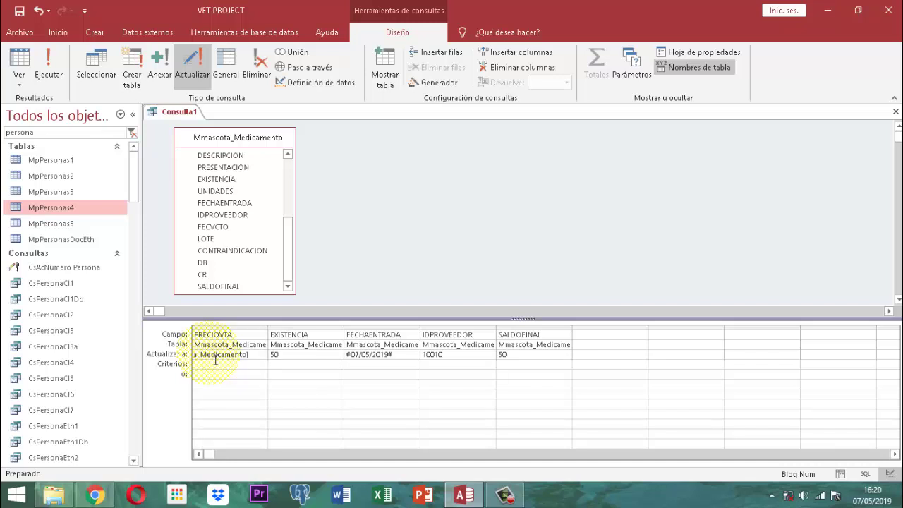
text(.)
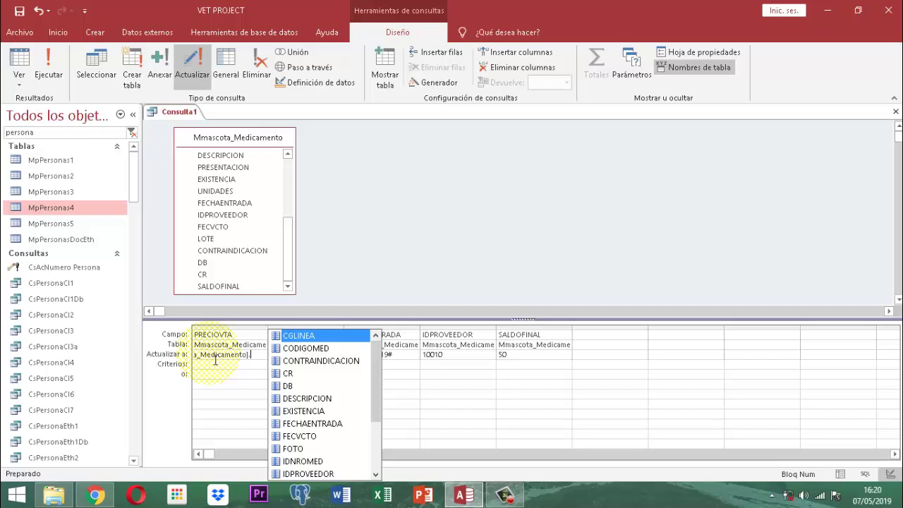
key(Down)
key(Down)
key(Down)
key(Down)
key(Down)
key(Down)
key(Down)
key(Down)
key(Down)
key(Down)
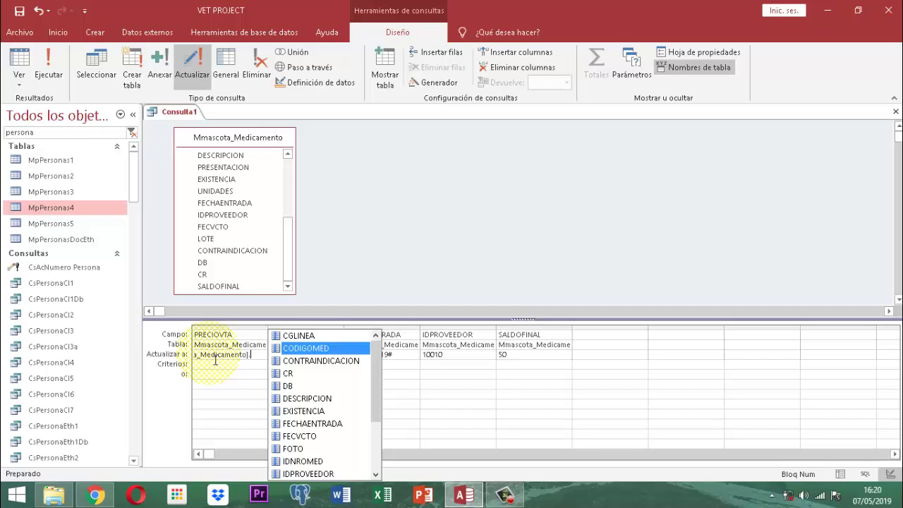
key(Down)
key(Down)
key(Down)
key(Down)
key(Down)
key(Down)
key(Down)
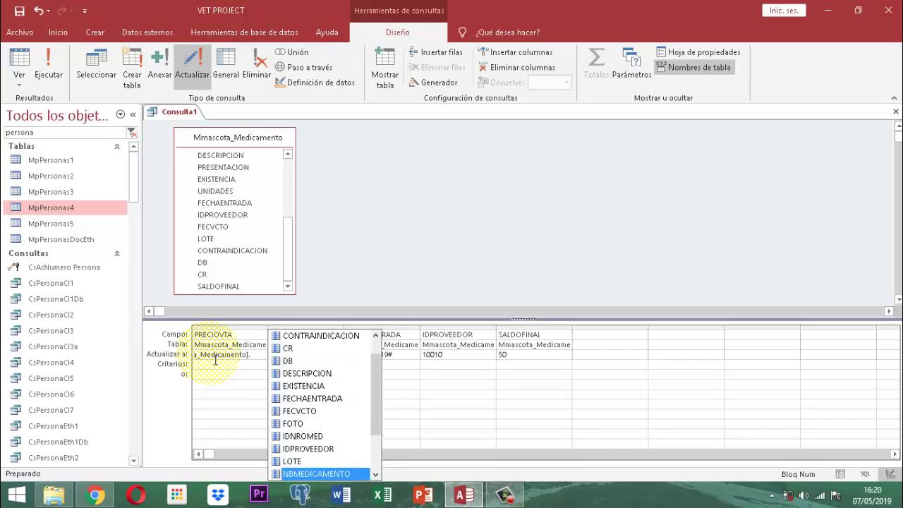
key(Up)
key(Up)
key(Up)
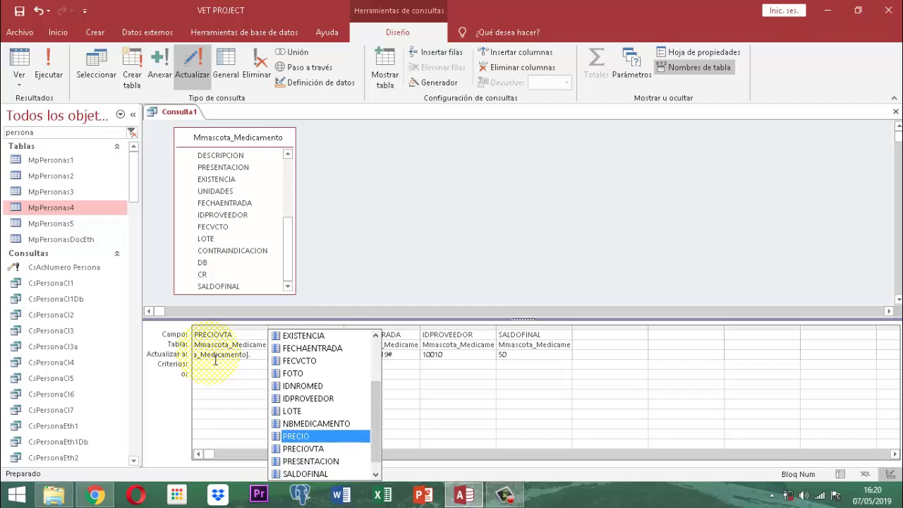
key(Return)
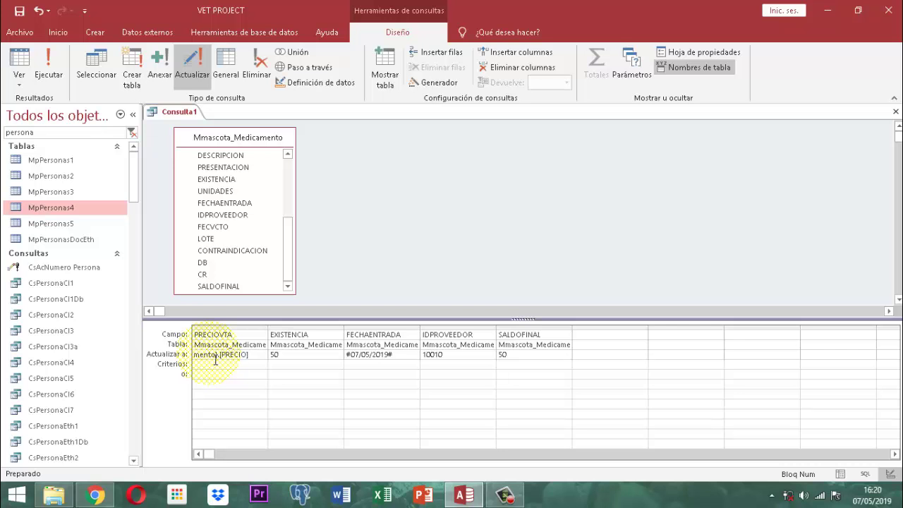
Step: Multiply the price by LvPrecioVta(), add the leading bracket, and begin a +[mm term
text(*)
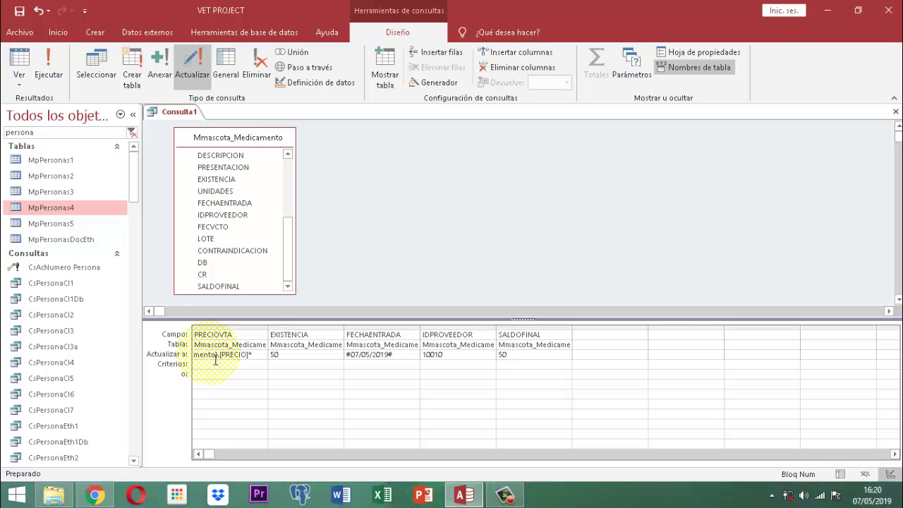
text(lv)
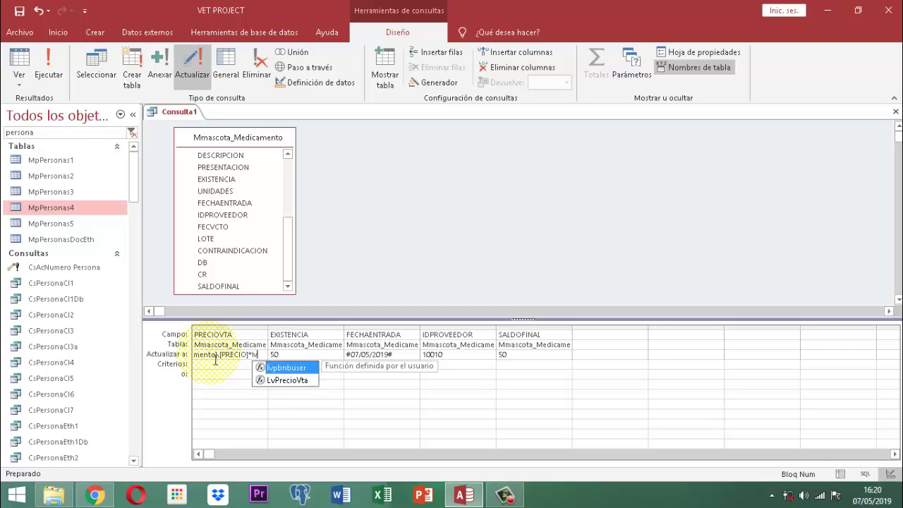
key(Down)
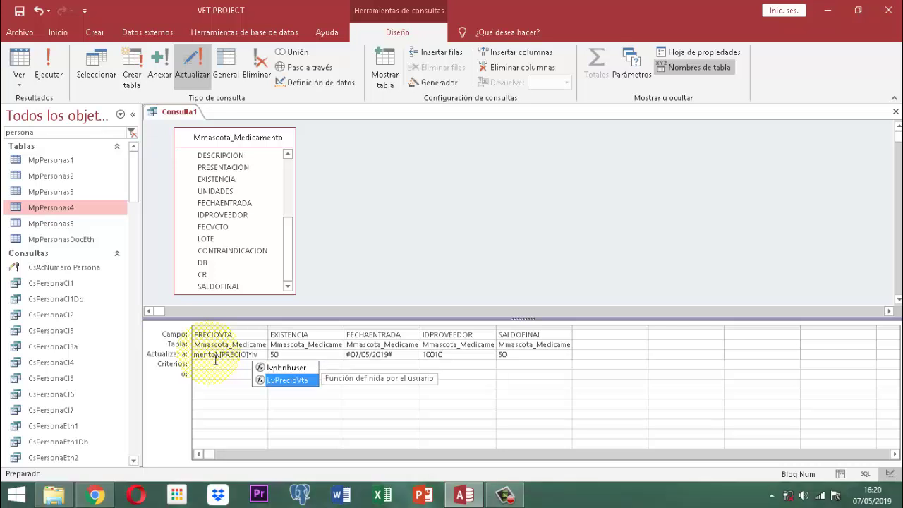
key(Tab)
text(())
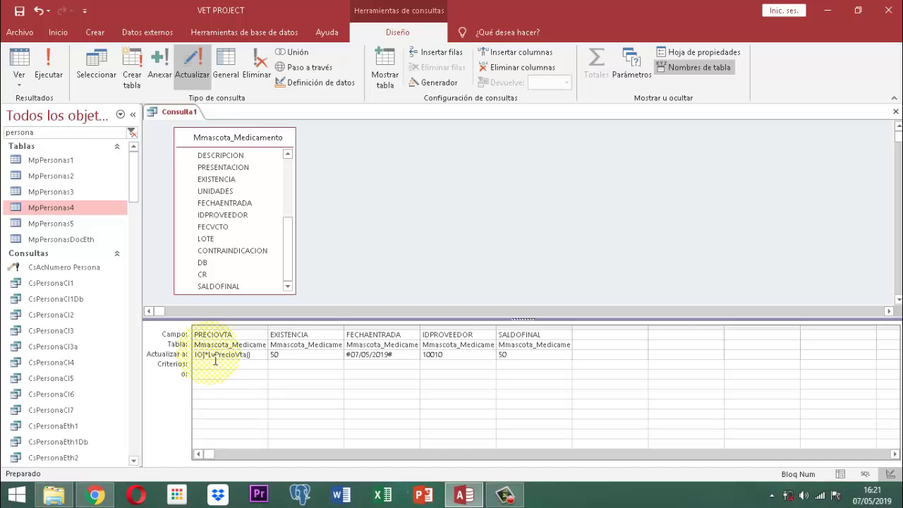
key(Home)
text([)
key(End)
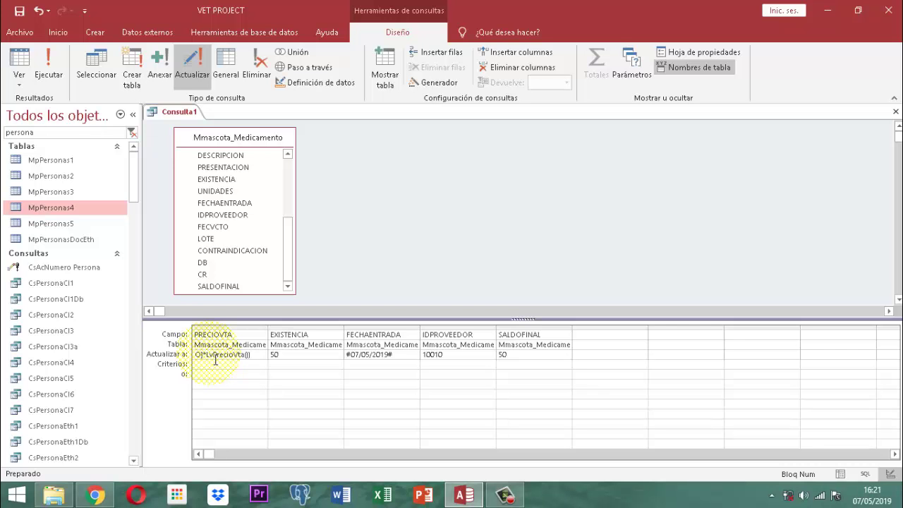
text(+[mm)
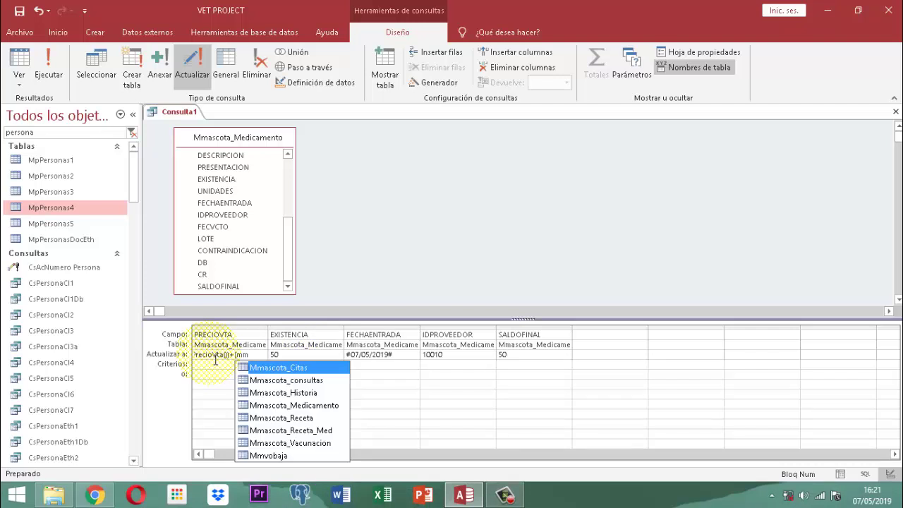
Step: Complete the added term as [Mmascota_Medicamento].[PRECIO] from the autocomplete lists
key(Down)
key(Down)
key(Down)
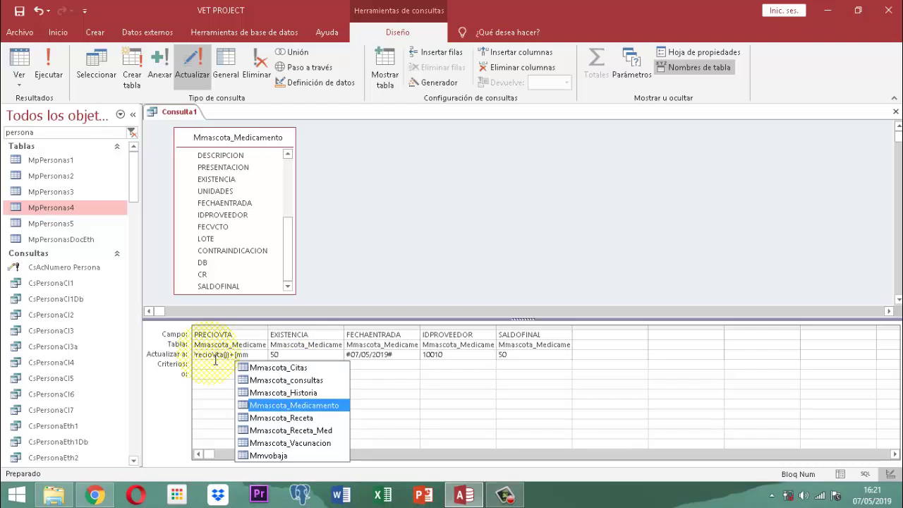
key(Return)
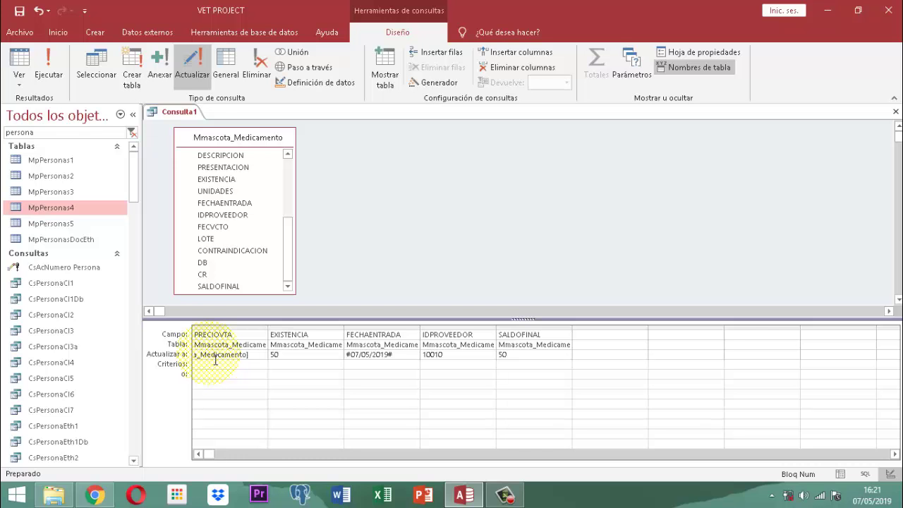
text(.)
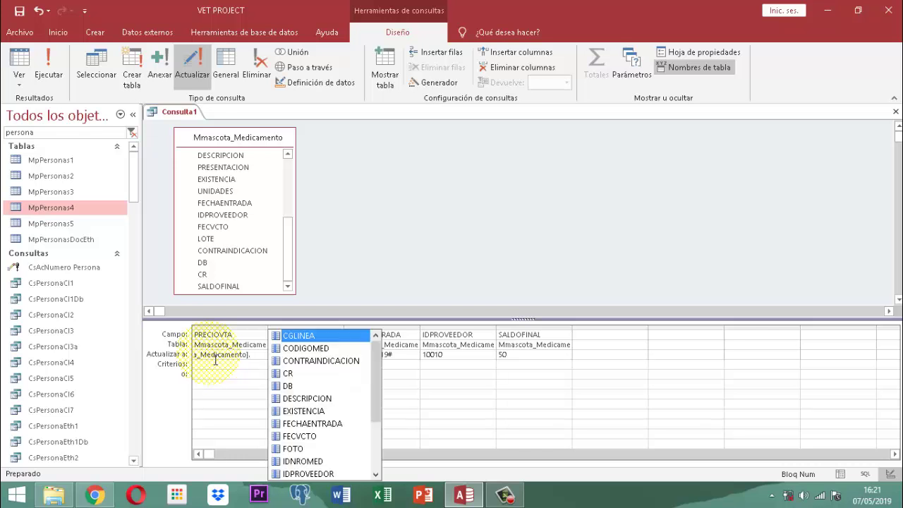
text(p)
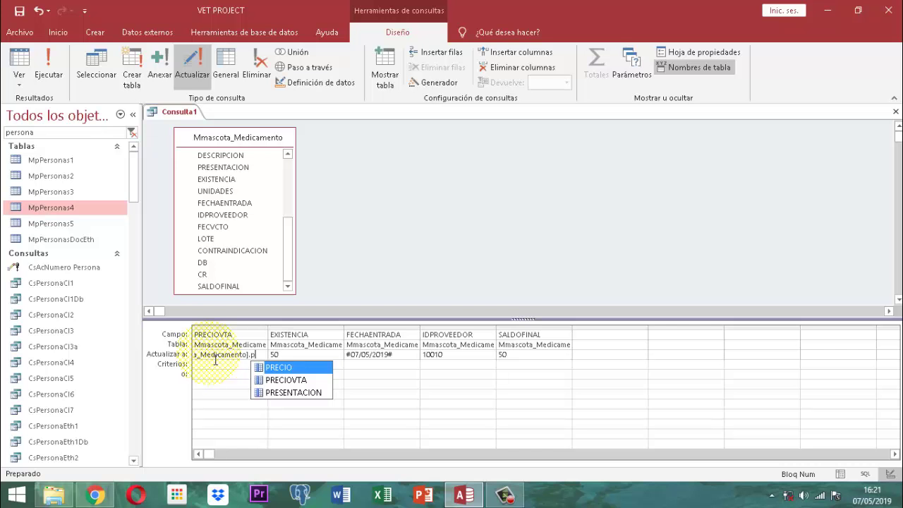
key(Return)
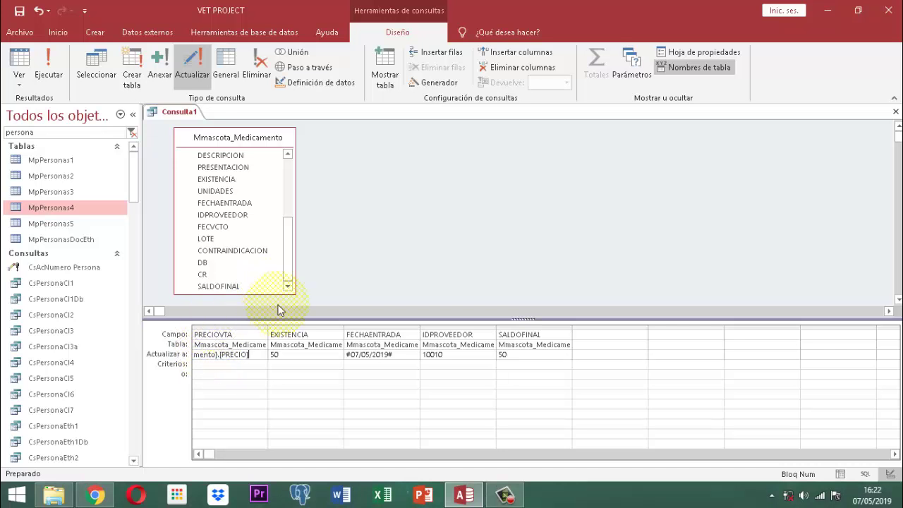
Step: Save the query under the new name CsAcMascota_Medicamento1
right_click(175, 114)
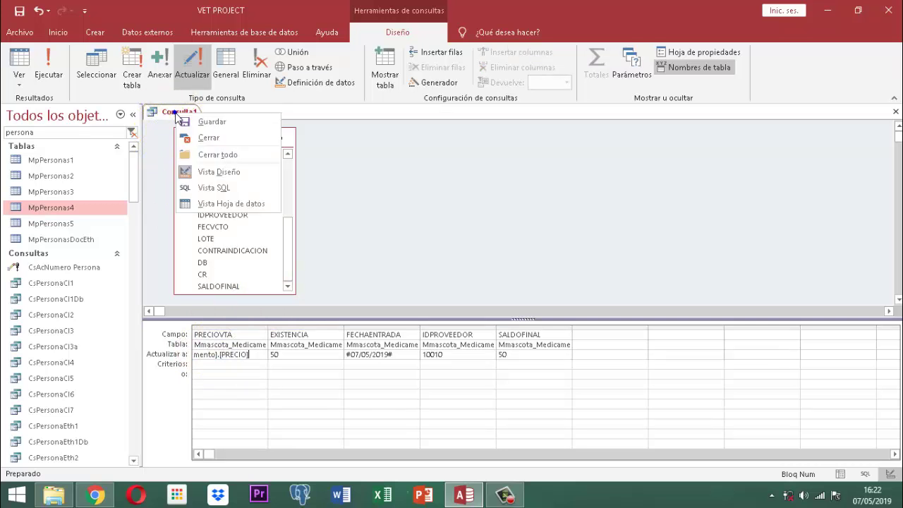
click(221, 123)
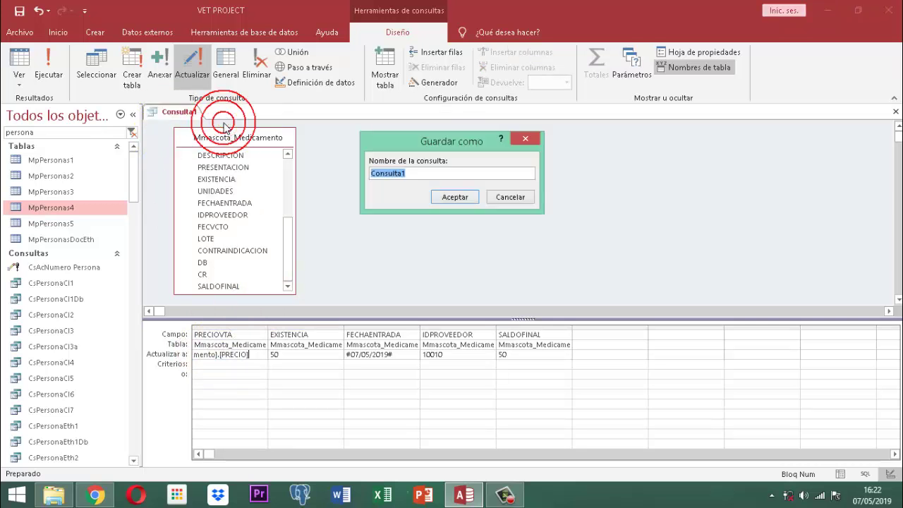
text(C)
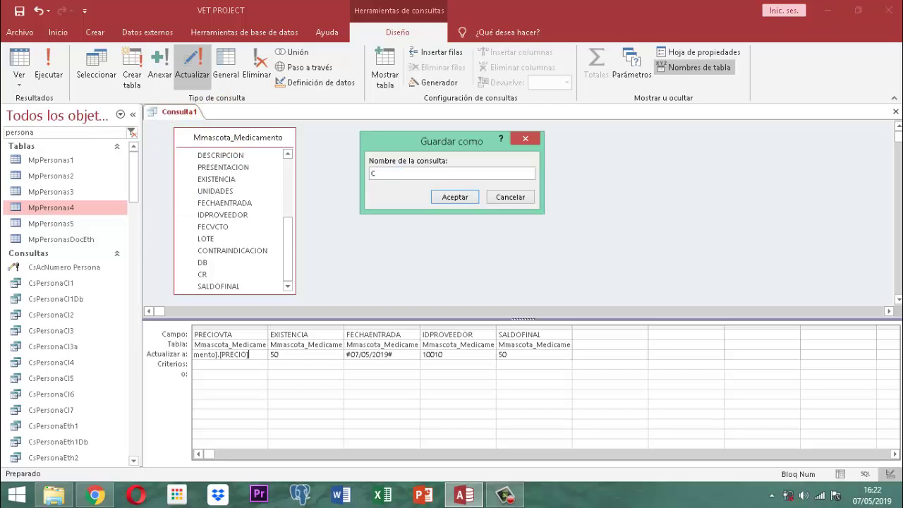
text(sAc)
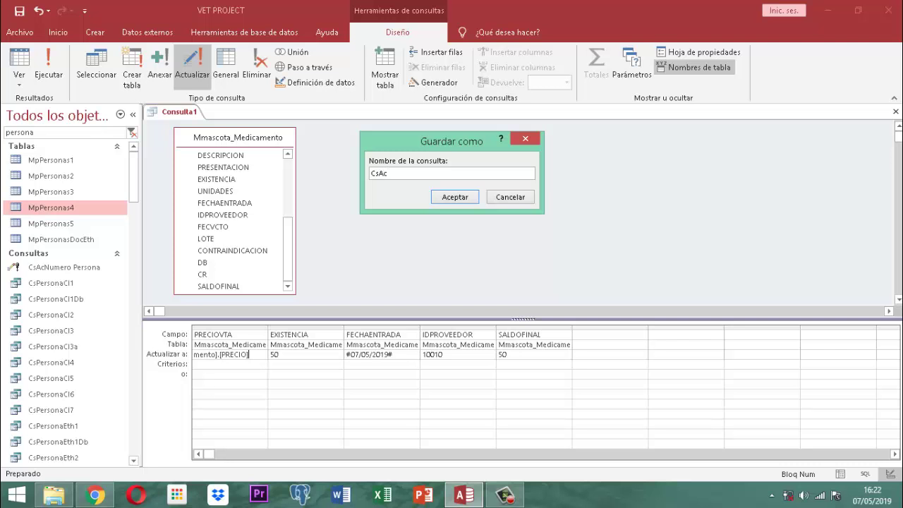
text(Mascota)
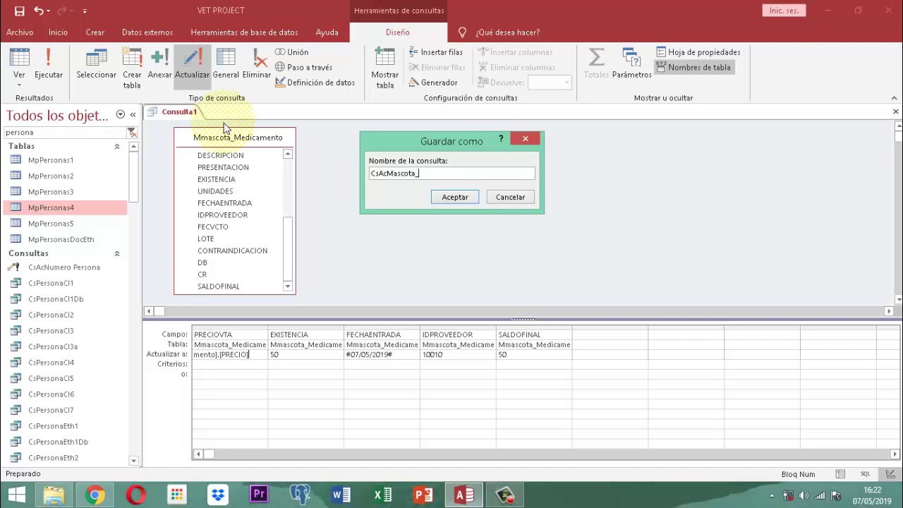
text(_Medicam)
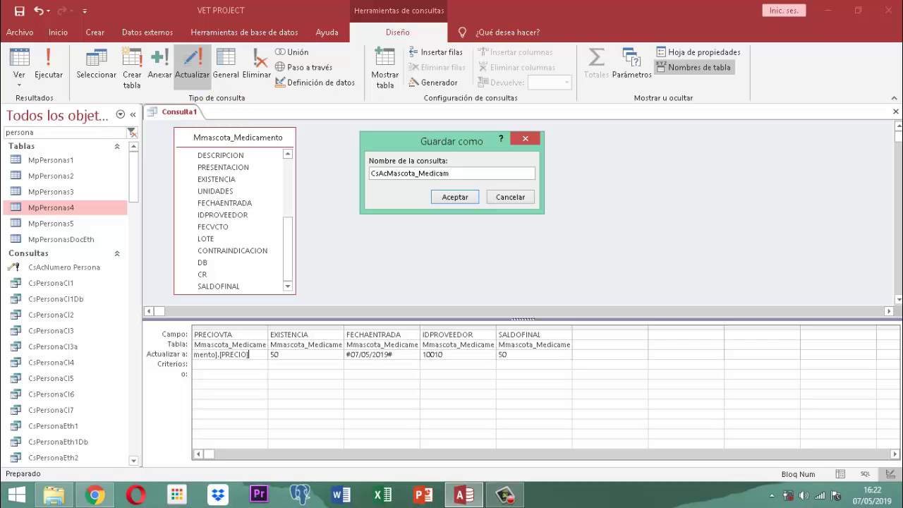
text(ento1)
Step: Confirm the save, filter the navigation pane to 'mascota', and close the query design
click(445, 199)
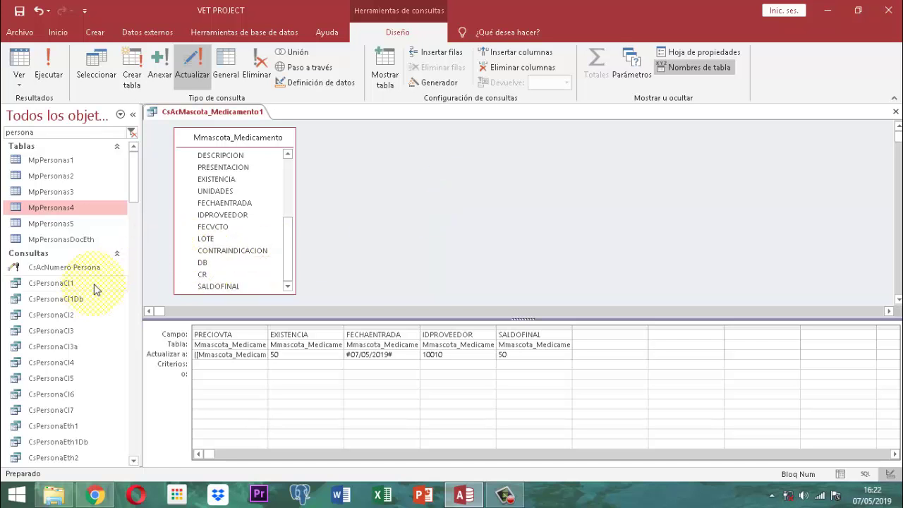
drag(35, 132, 5, 137)
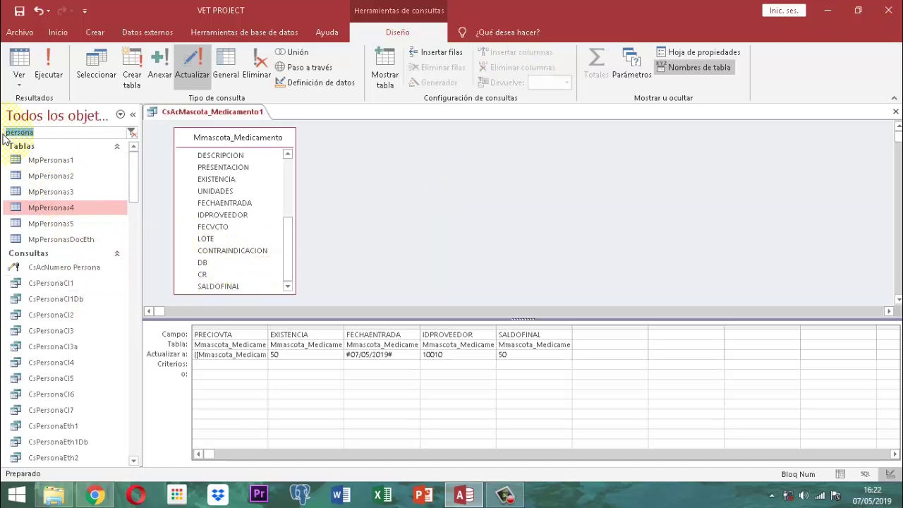
text(mascota)
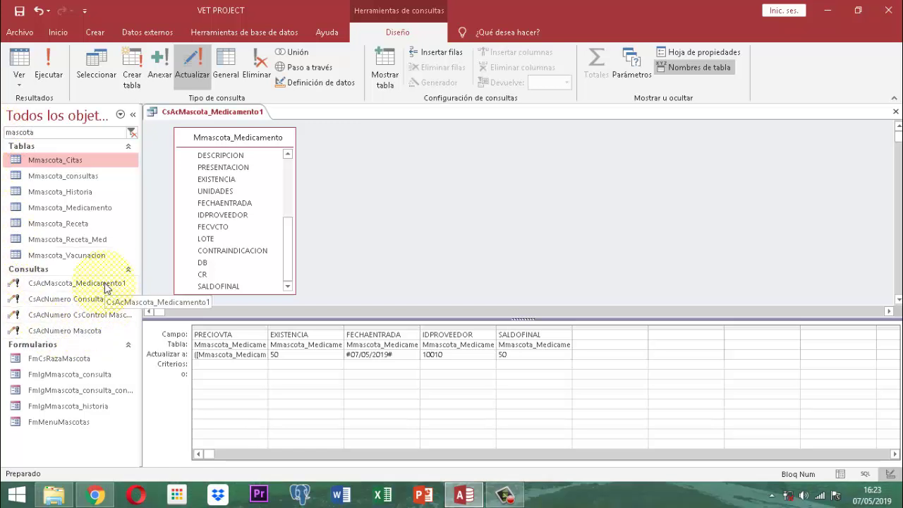
right_click(219, 117)
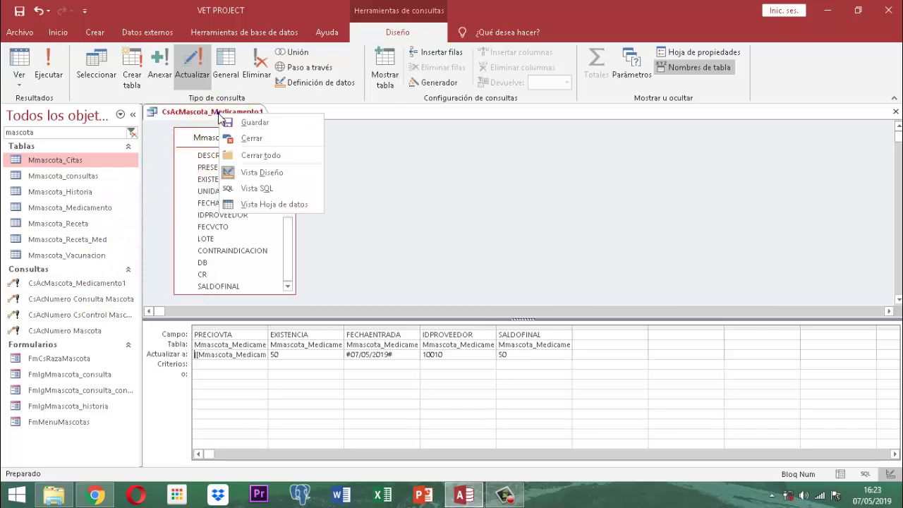
click(248, 140)
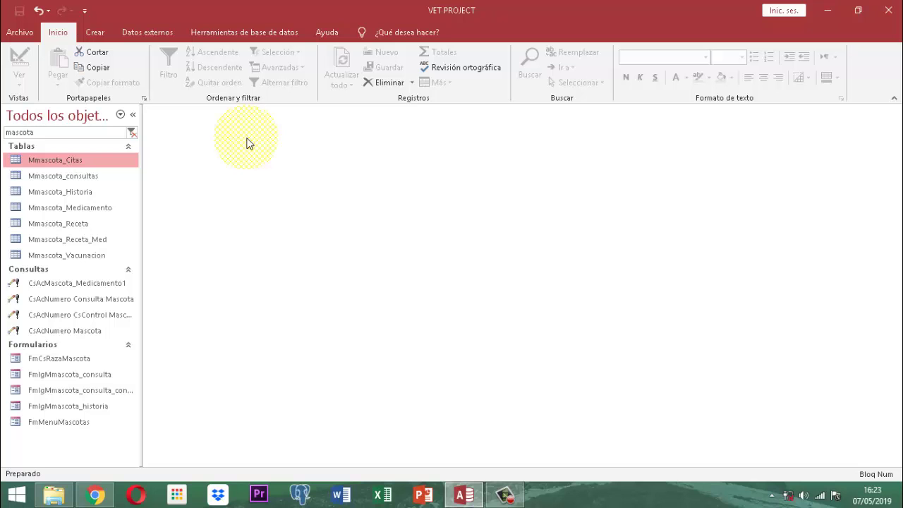
click(83, 209)
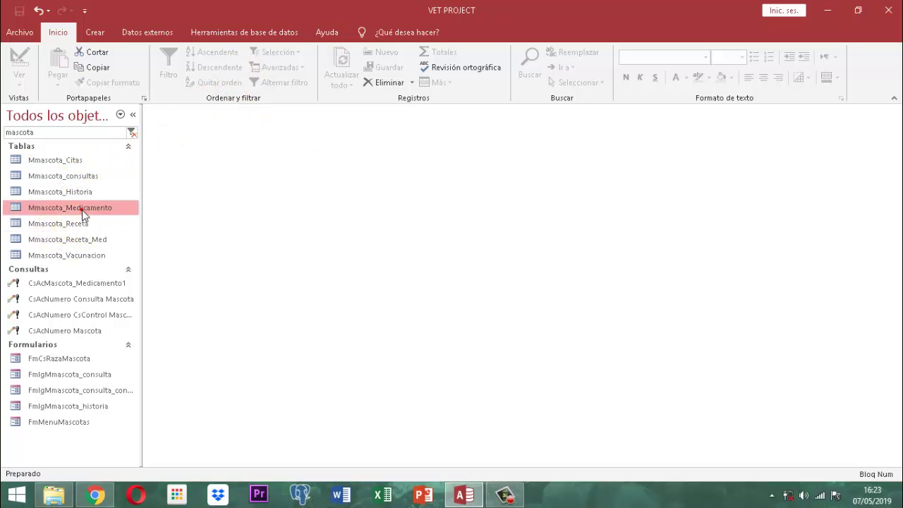
double_click(82, 211)
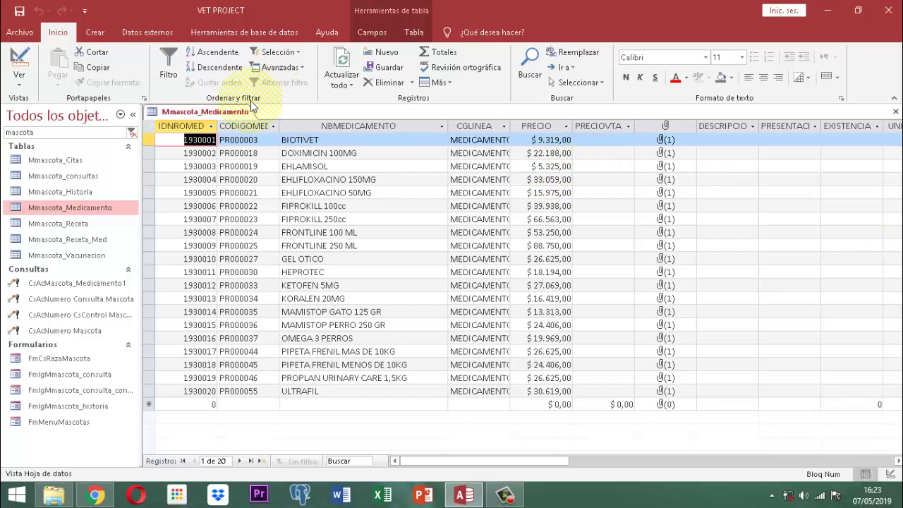
right_click(229, 114)
click(262, 138)
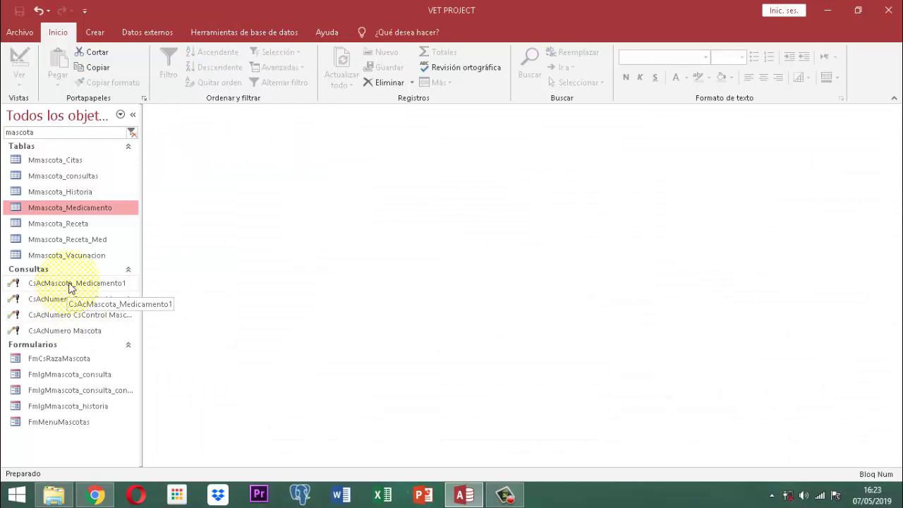
Step: Run CsAcMascota_Medicamento1 and confirm both warnings to update the 20 rows
click(70, 286)
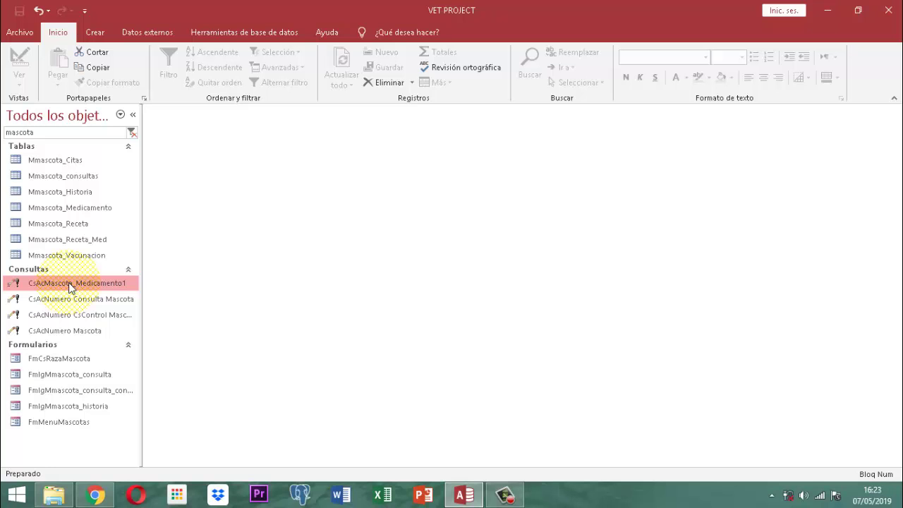
double_click(70, 288)
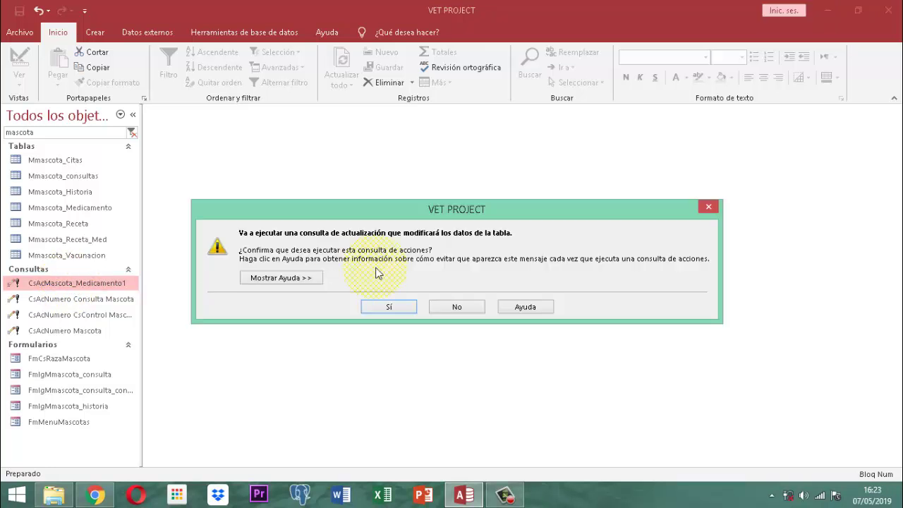
click(385, 311)
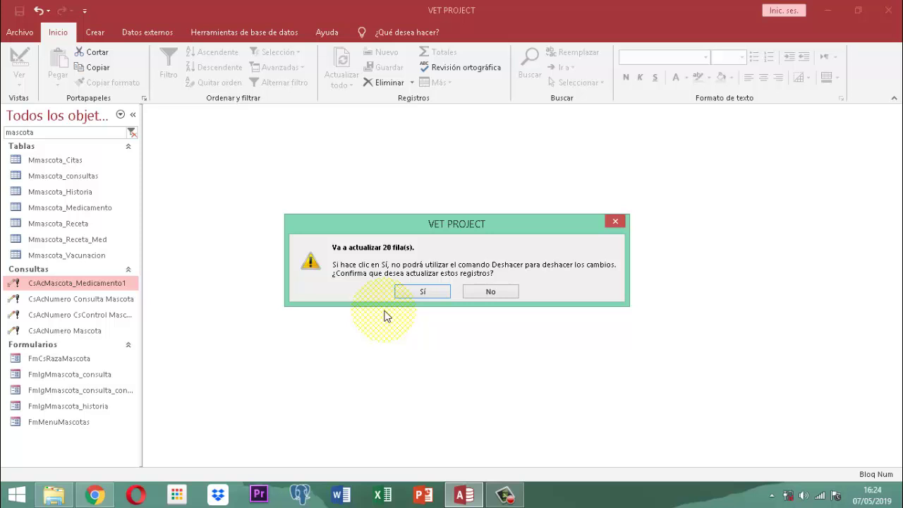
click(404, 291)
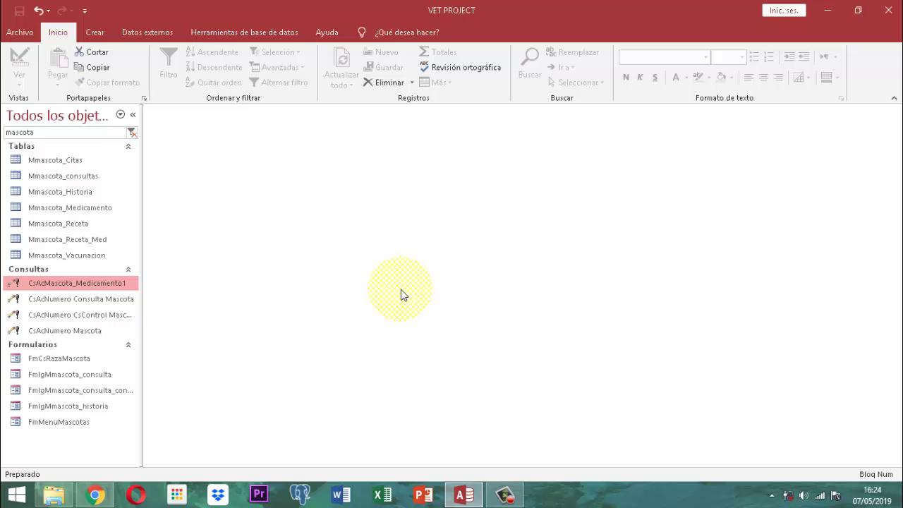
Step: Open the Mmascota_Medicamento datasheet to check the updated PRECIOVTA, EXISTENCIA and SALDOFINAL values
double_click(42, 207)
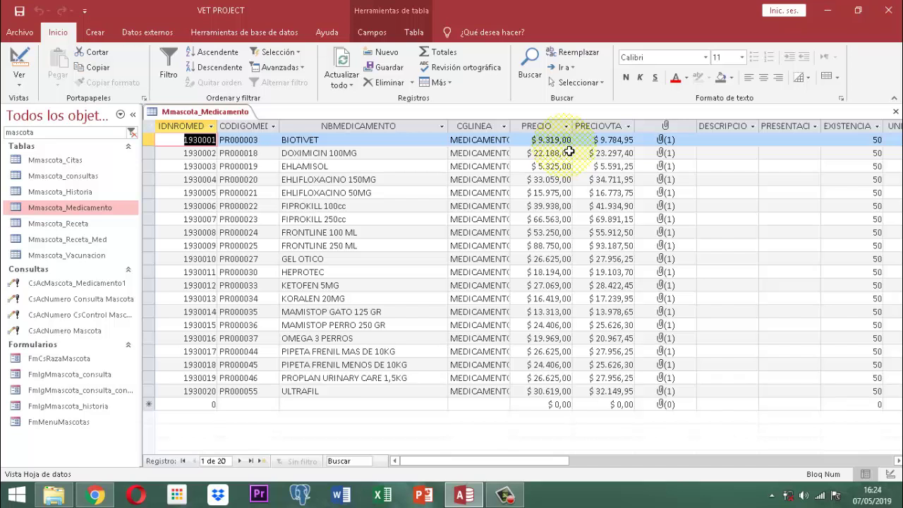
mouse_move(899, 462)
key(Tab)
key(Tab)
key(Tab)
key(Tab)
key(Tab)
key(Tab)
key(Tab)
key(Tab)
key(Tab)
key(Tab)
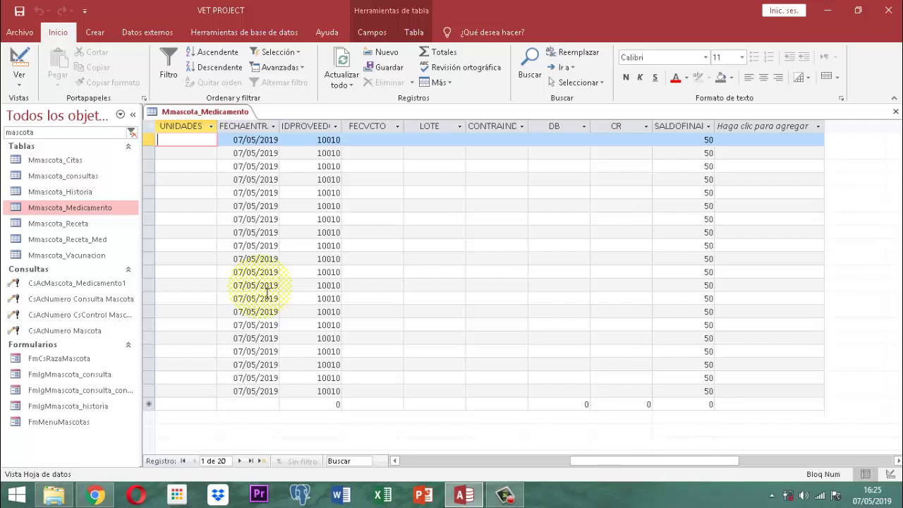
key(Home)
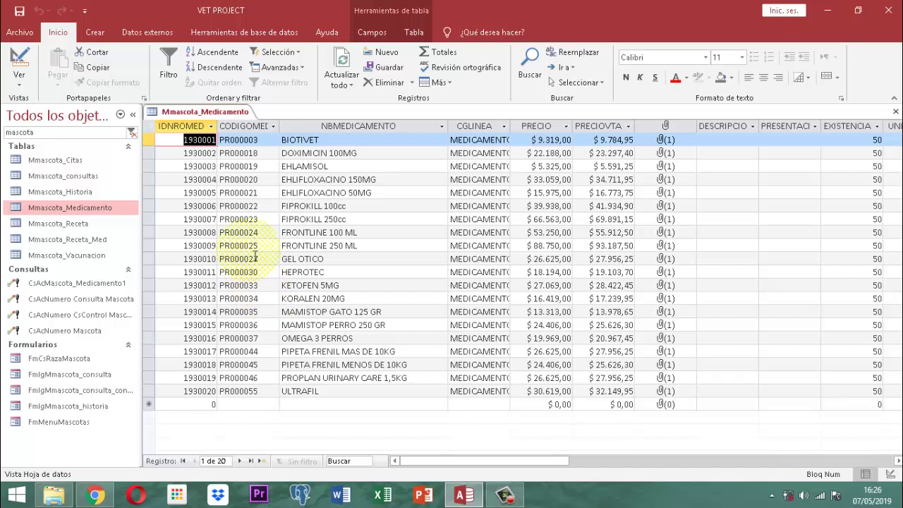
Step: Close the Mmascota_Medicamento table and exit the VET PROJECT database
right_click(236, 116)
right_click(221, 118)
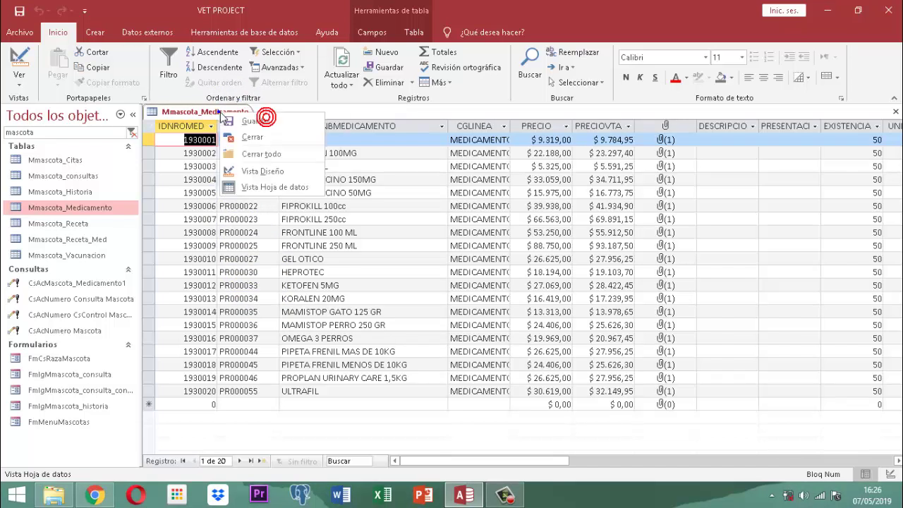
click(263, 136)
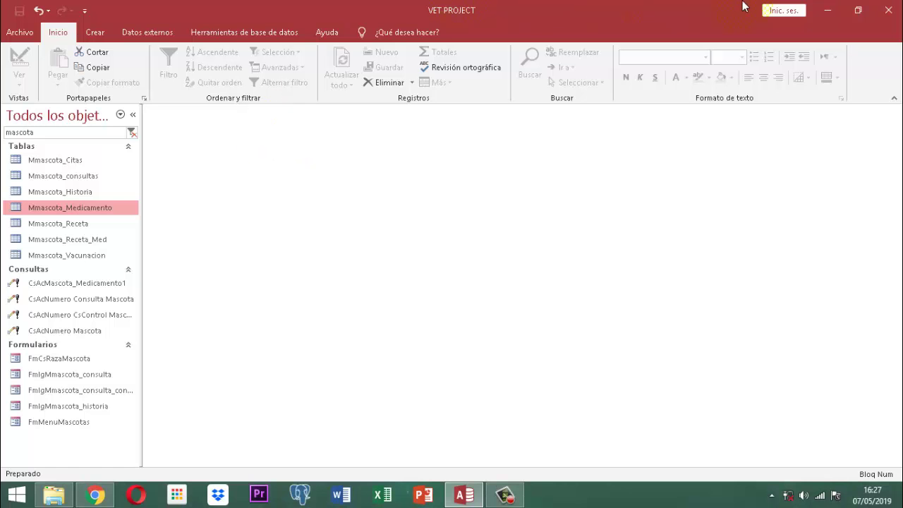
click(888, 18)
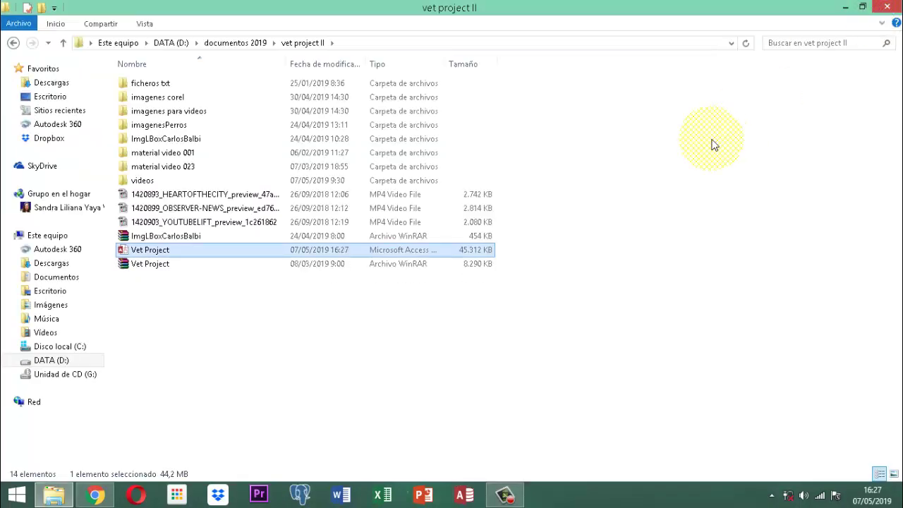
Step: Close the vet project II Explorer window to return to the desktop
click(884, 8)
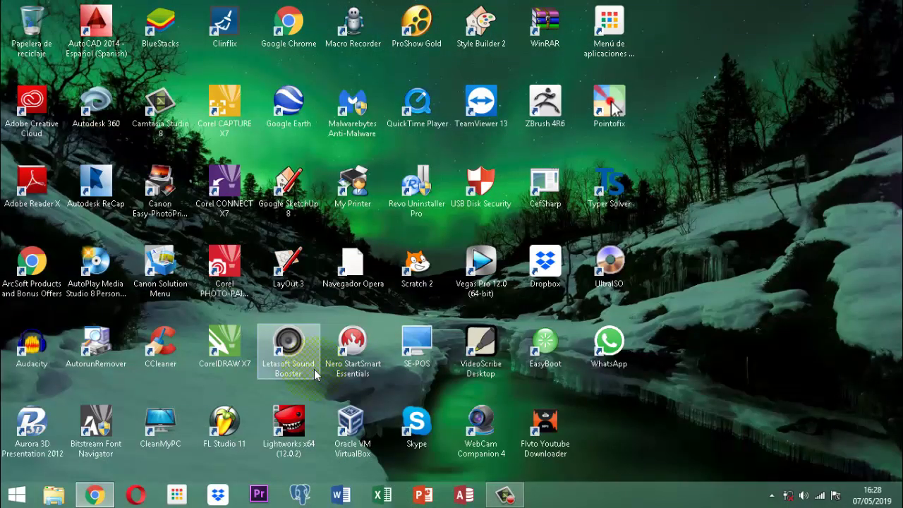
Step: Launch Letasoft Sound Booster from its desktop shortcut to show its red startup screen
double_click(315, 376)
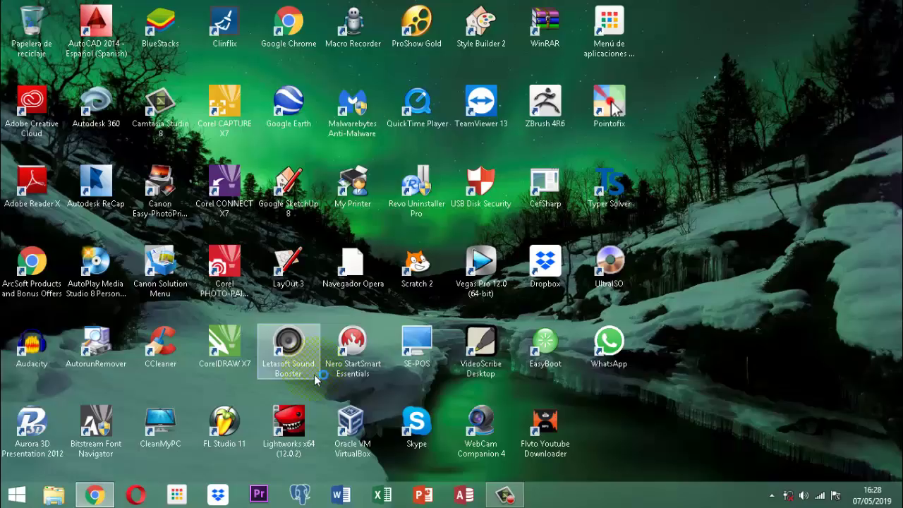
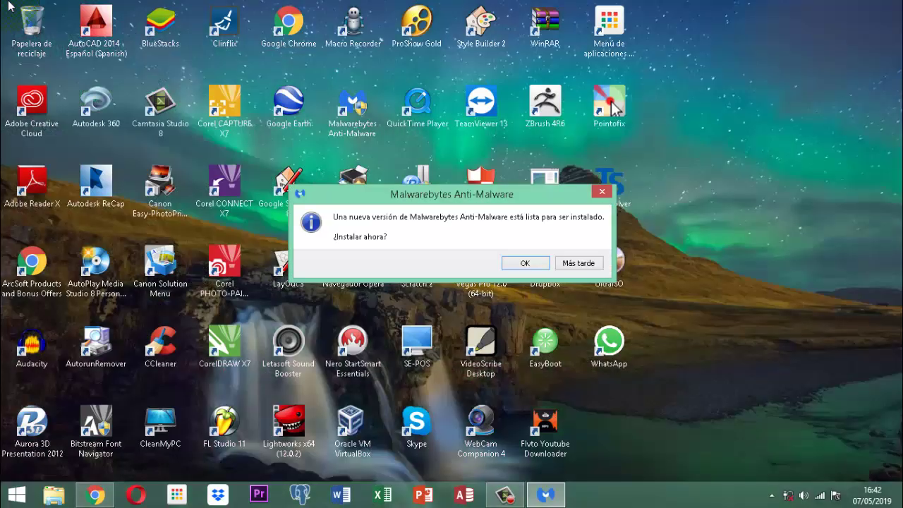
Step: Choose "Más tarde" to defer the new Malwarebytes Anti-Malware version and close its prompt
click(571, 265)
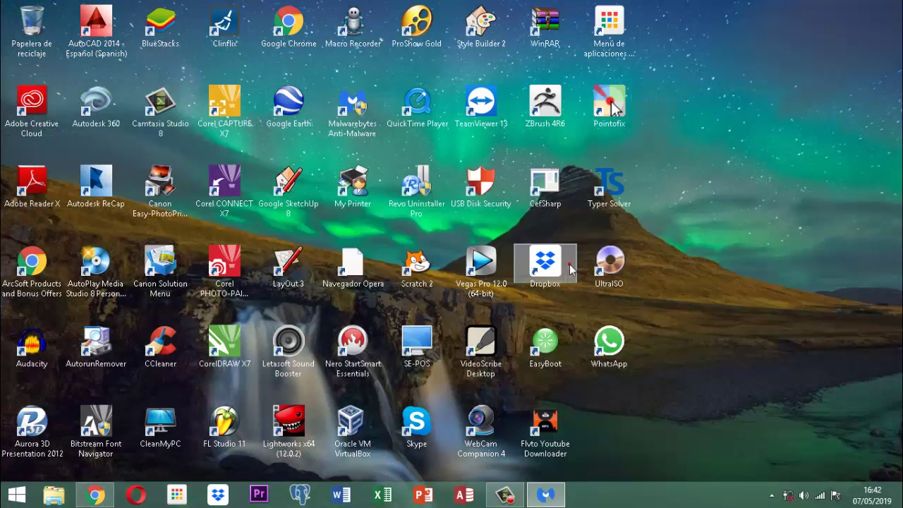